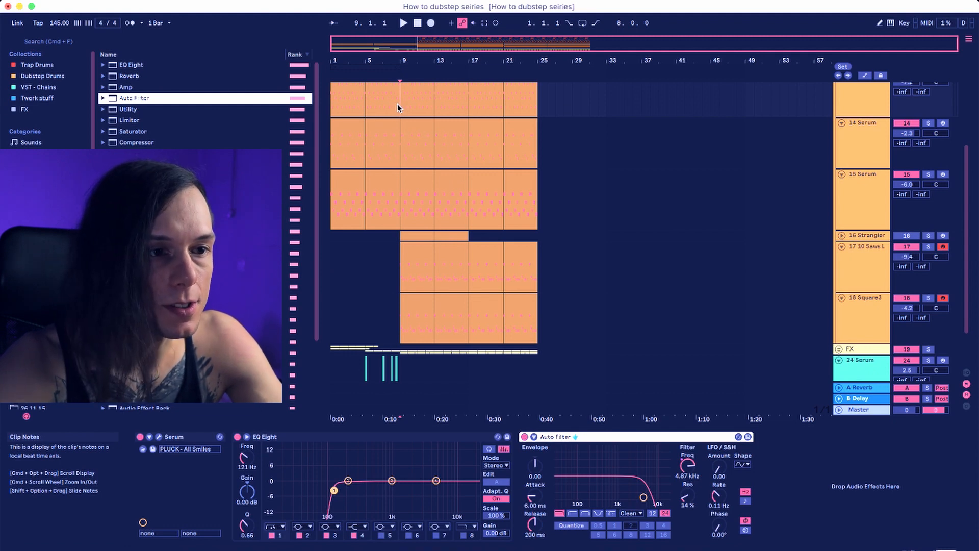
Play the arrangement from bar 1 and look over the synth clips up to bar 9.
left_click(331, 107)
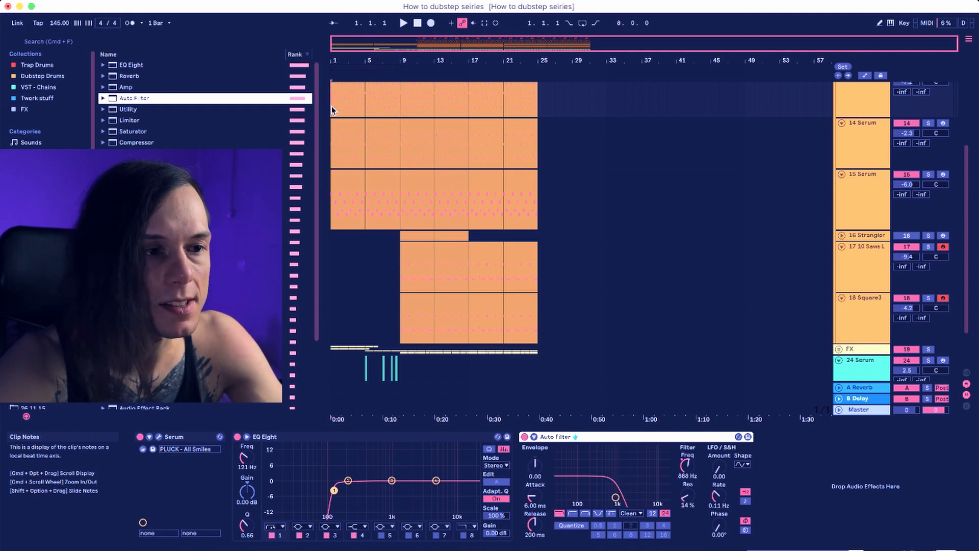
key("space")
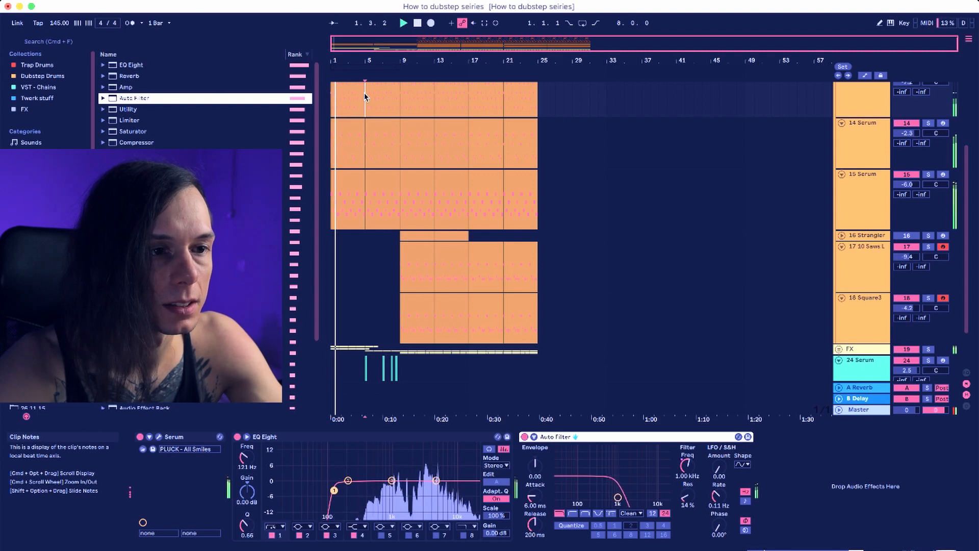
left_click(365, 97)
left_click_drag(369, 59, 369, 63)
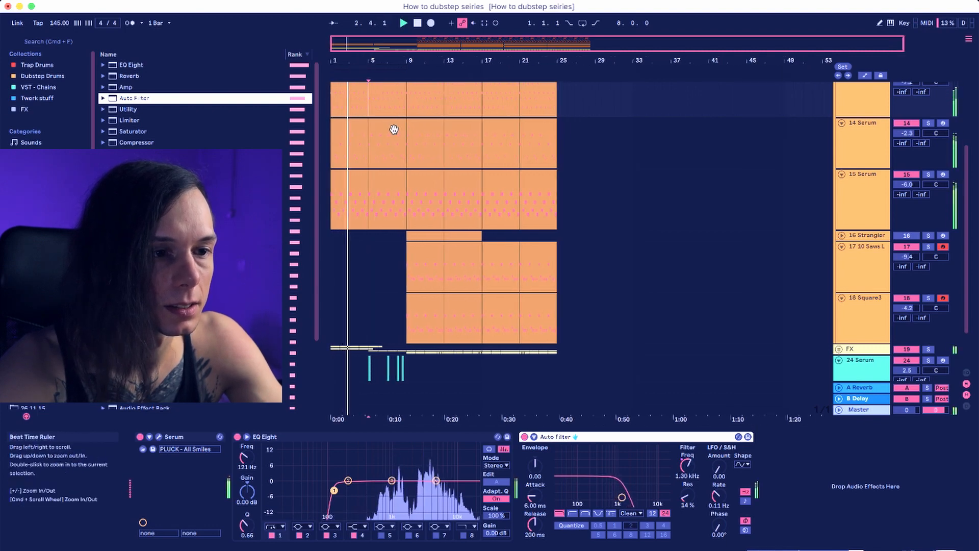
left_click(406, 113)
scroll(406, 115, "up", 3)
scroll(406, 114, "down", 5)
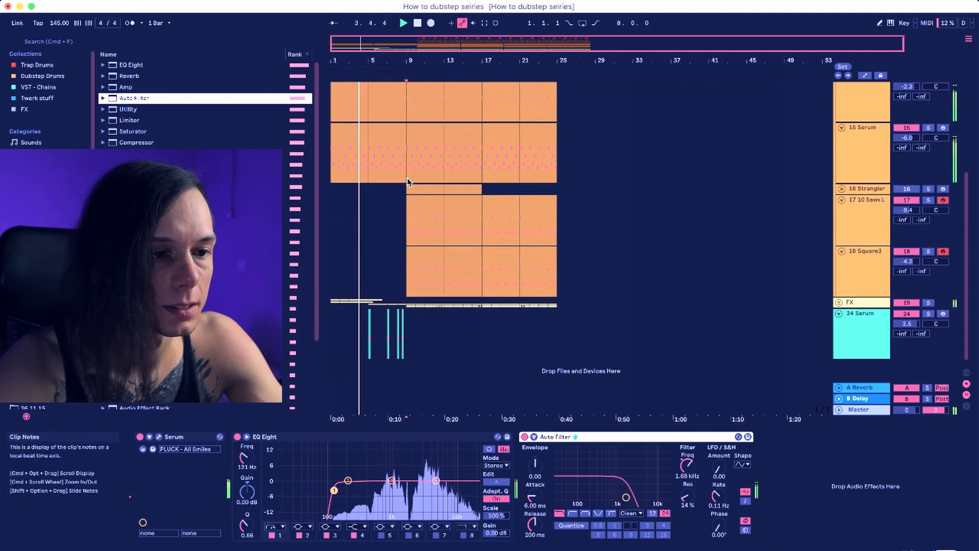
Unfold the FX group to examine its clips, and look closer at the synth tracks around bar 9 during playback.
left_click(839, 298)
scroll(839, 300, "down", 3)
scroll(838, 298, "down", 2)
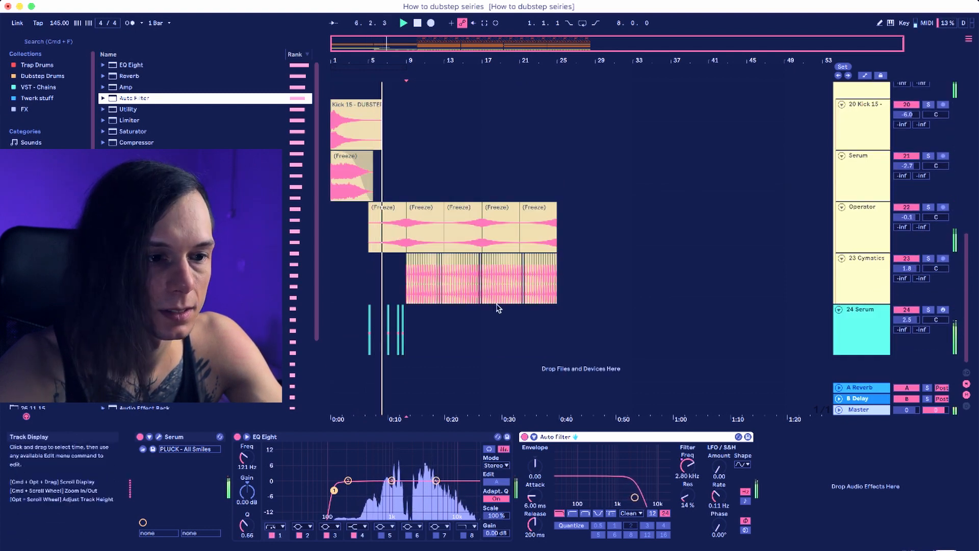
left_click_drag(426, 61, 428, 270)
scroll(444, 234, "up", 6)
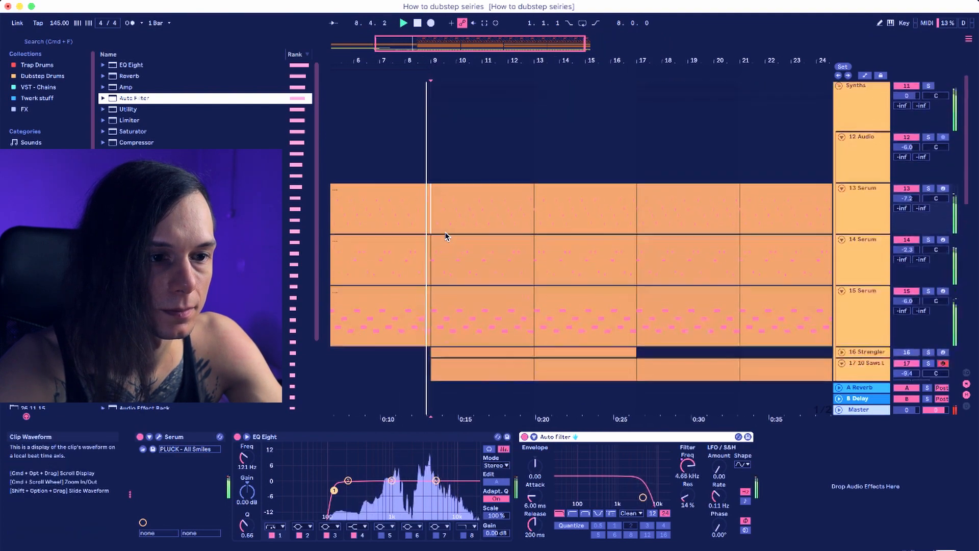
Examine the synth and FX layers of the section from bar 9 onward during playback, checking the Square3 track's devices, and stop playback.
left_click_drag(485, 60, 485, 21)
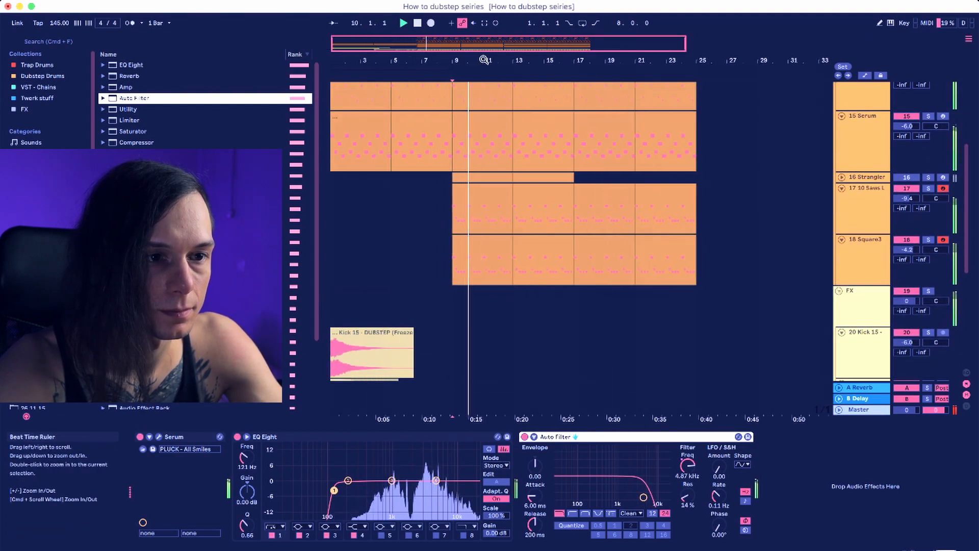
left_click(510, 240)
left_click(512, 271)
scroll(513, 271, "right", 3)
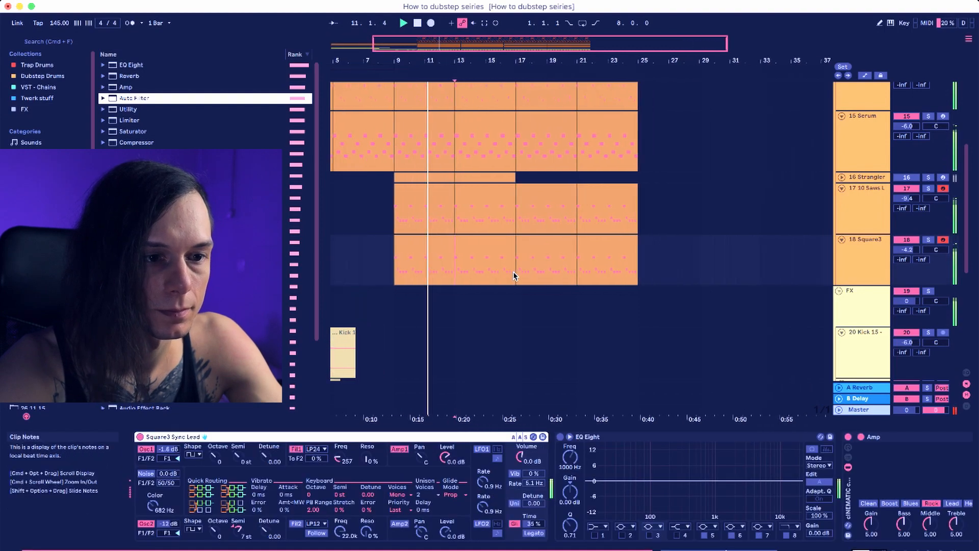
left_click_drag(477, 61, 532, 61)
scroll(575, 168, "down", 5)
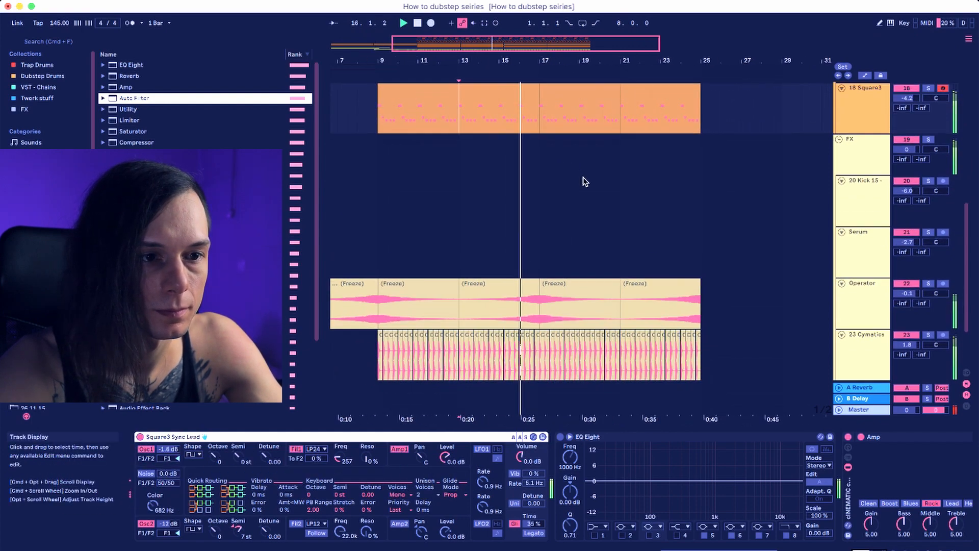
scroll(582, 176, "up", 3)
scroll(582, 176, "up", 3)
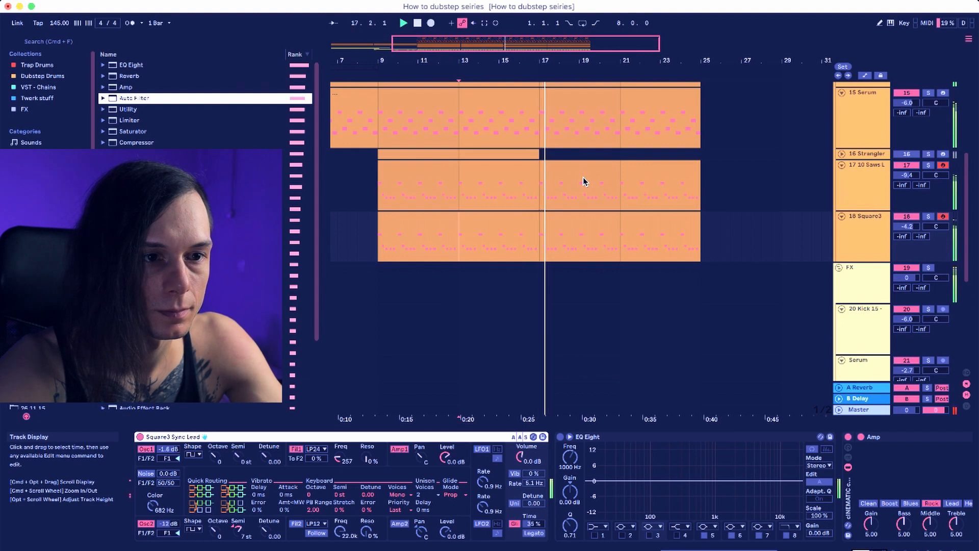
left_click_drag(591, 65, 590, 59)
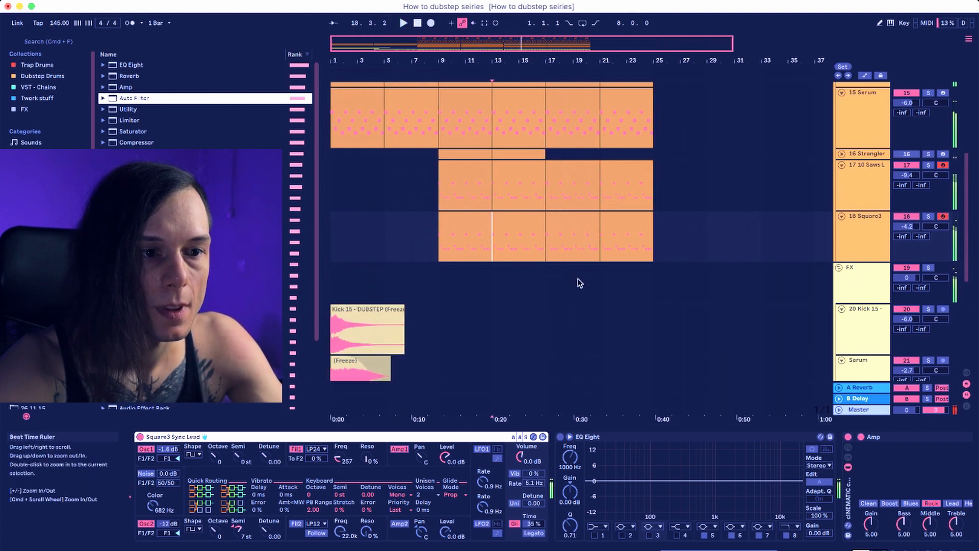
Solo the 10 Saws Lead track and listen to it from bar 9.
left_click(435, 198)
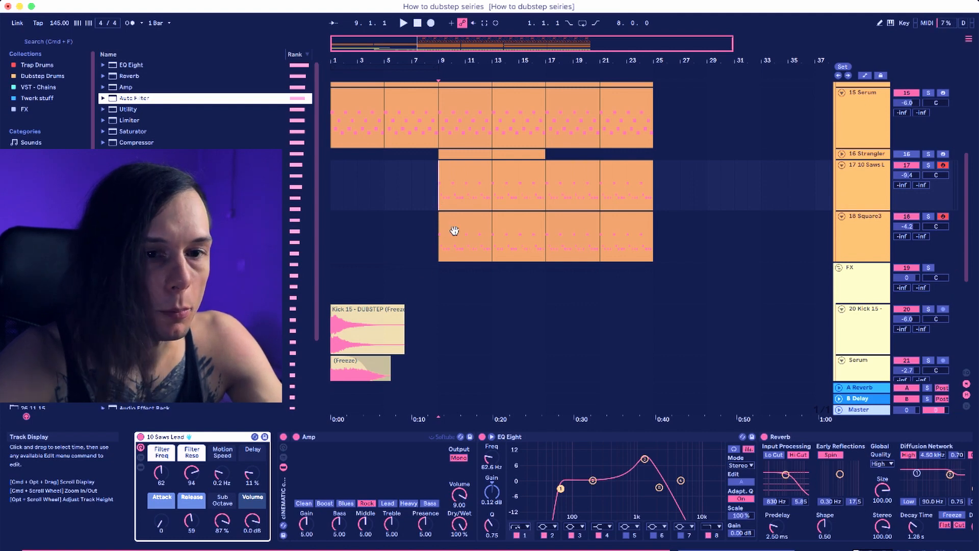
left_click(929, 165)
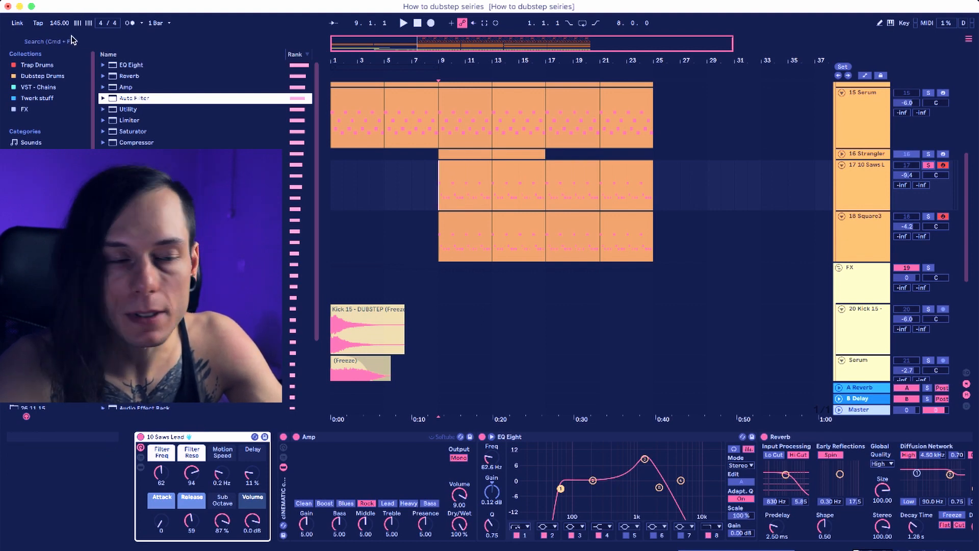
key("space")
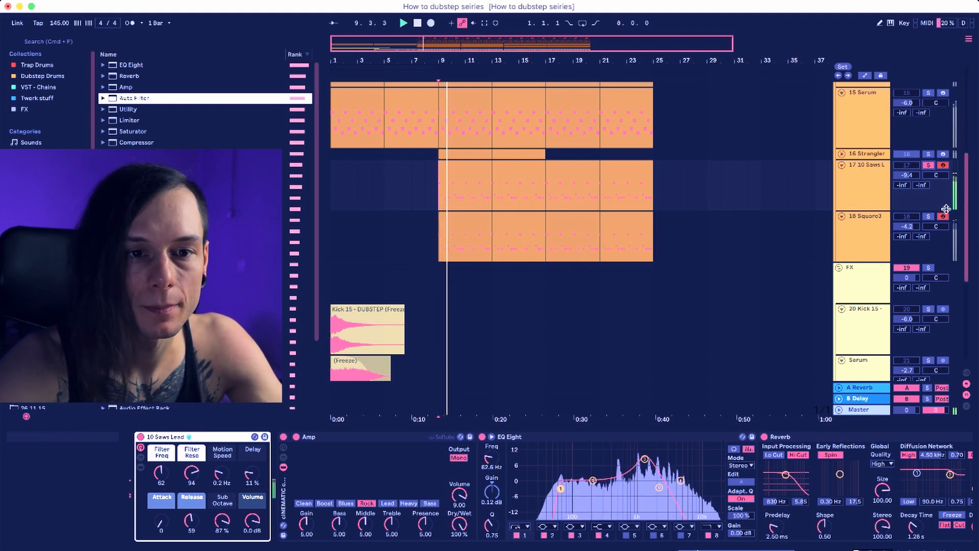
key("space")
Solo the Square3 track instead and listen to it from bar 9.
left_click(856, 227)
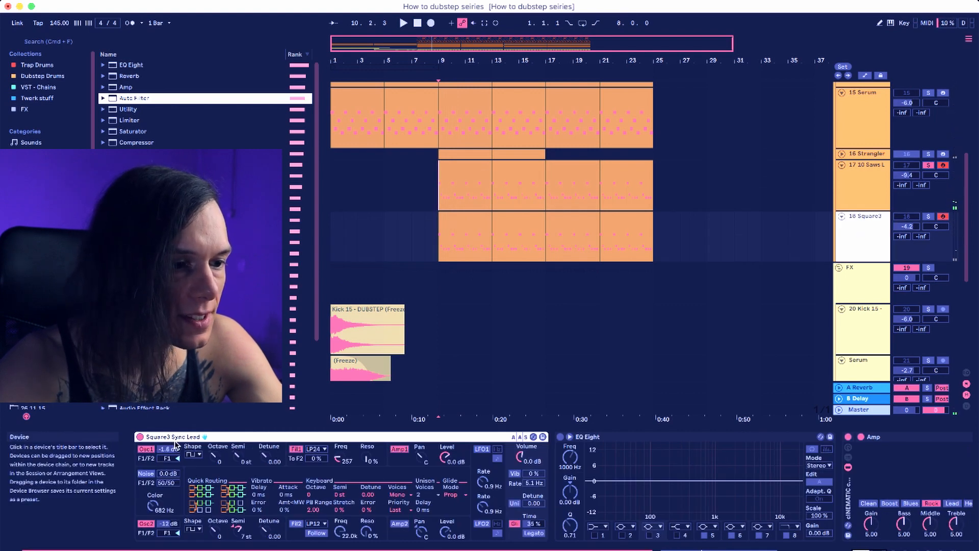
left_click(927, 217)
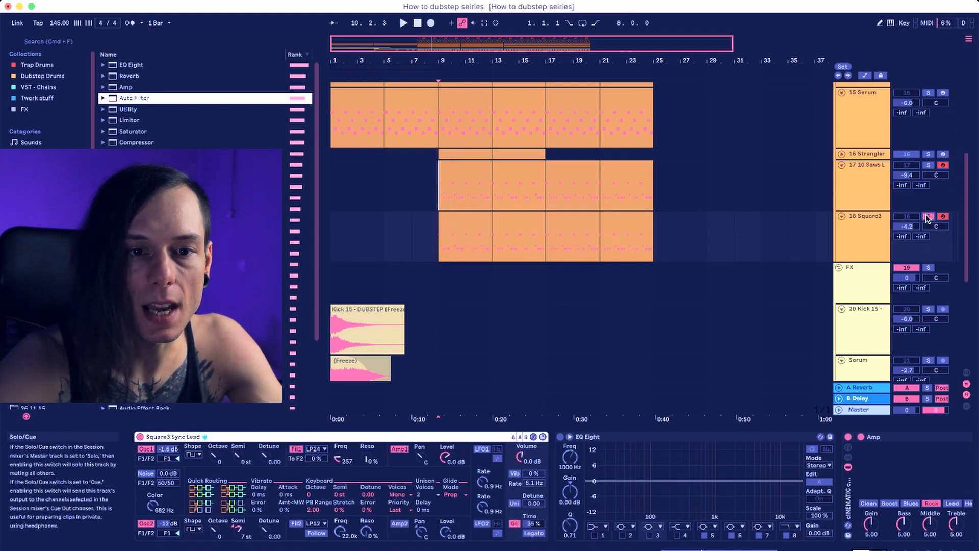
left_click(871, 228)
key("space")
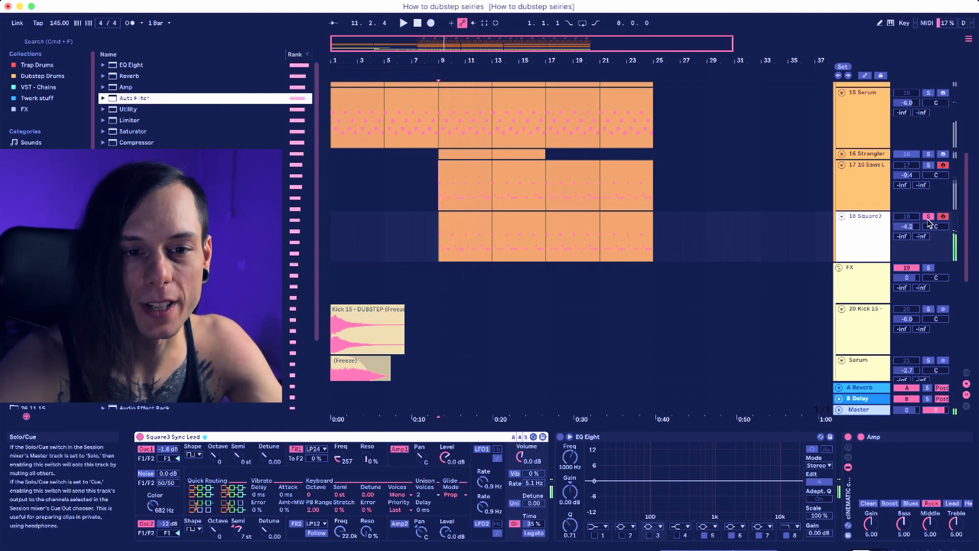
key("space")
Solo the Cymatics track in the FX group, listen to it from bar 9 and select its Reverb device.
scroll(511, 230, "down", 5)
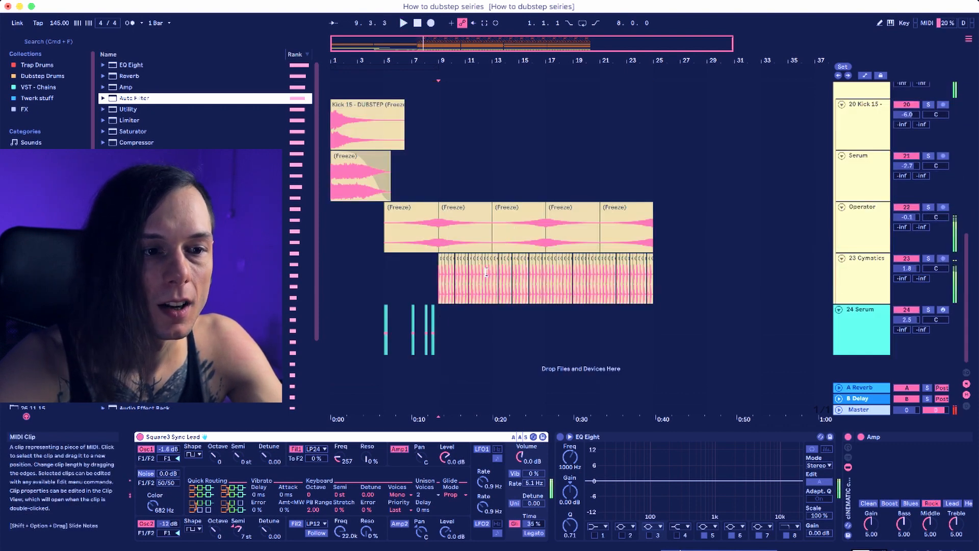
left_click(437, 278)
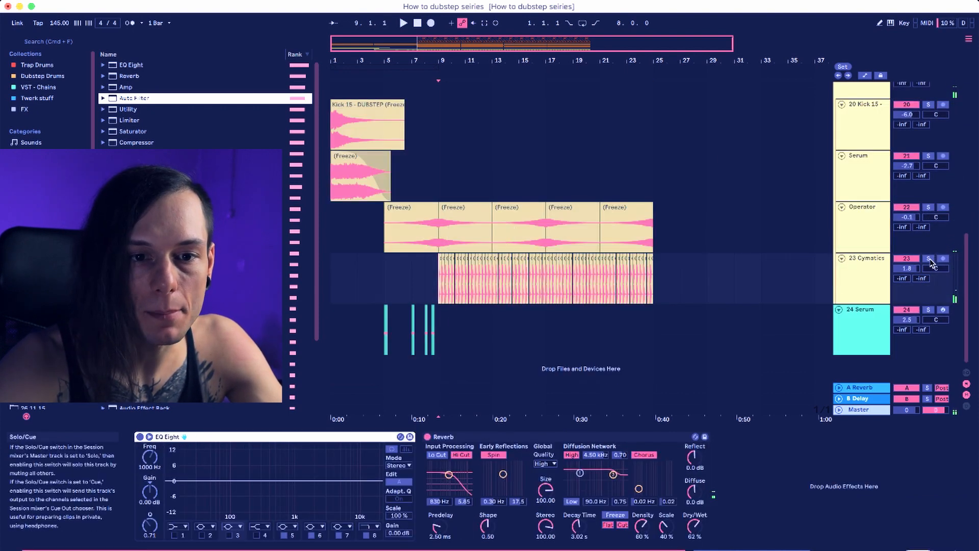
key("space")
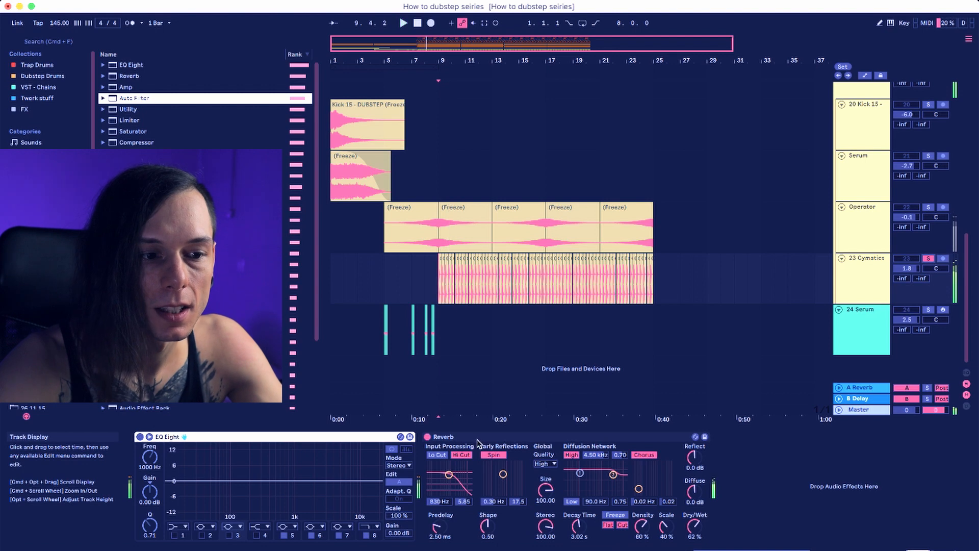
left_click(477, 438)
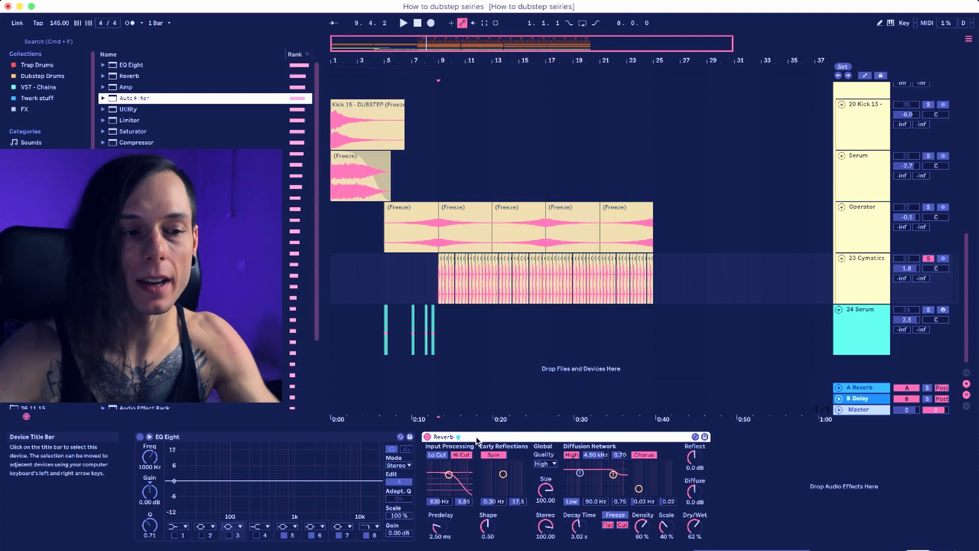
Examine the repeated Cymatics clips from bar 9 up close, selecting the first bar and its individual hits.
left_click_drag(439, 60, 442, 153)
left_click_drag(444, 60, 443, 25)
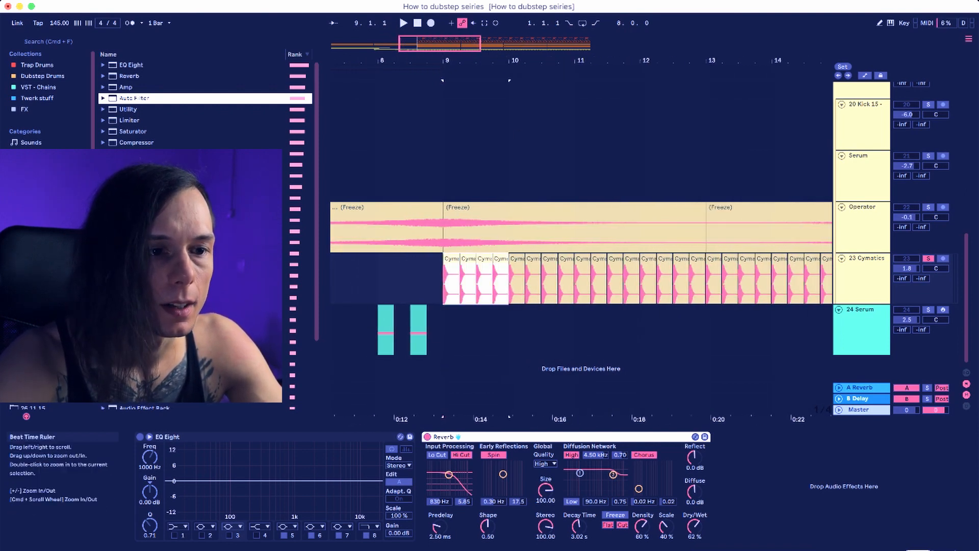
scroll(507, 291, "down", 3)
left_click(467, 284)
left_click(469, 259)
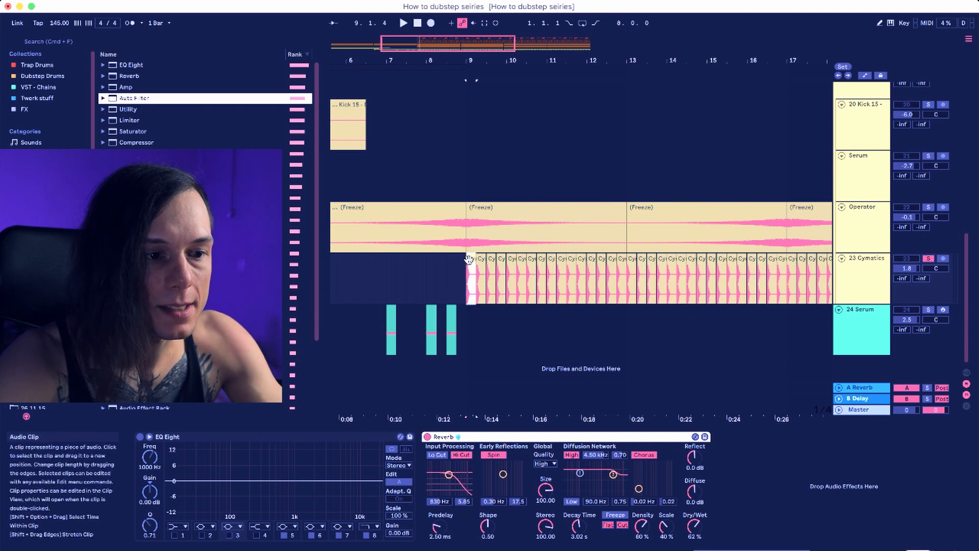
left_click(465, 301)
key("Right")
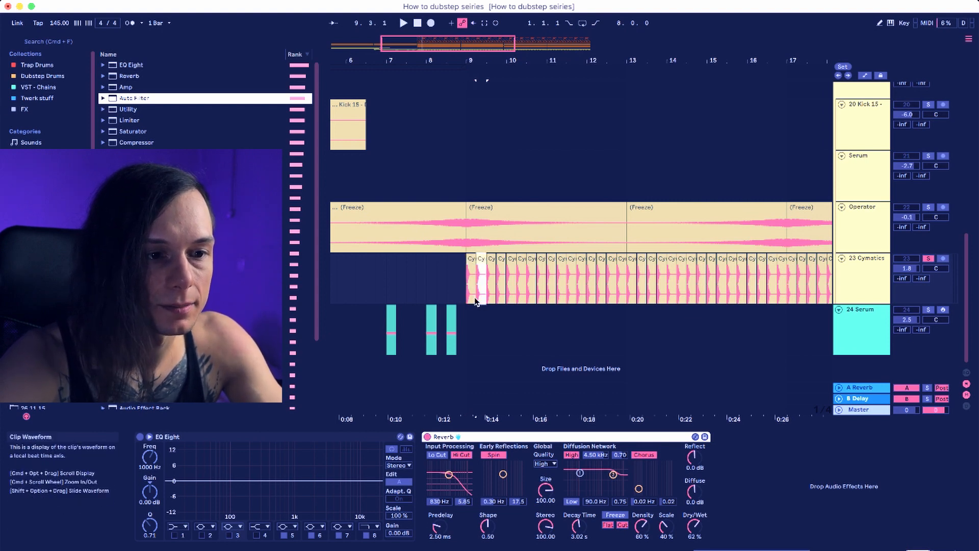
left_click_drag(528, 54, 511, 54)
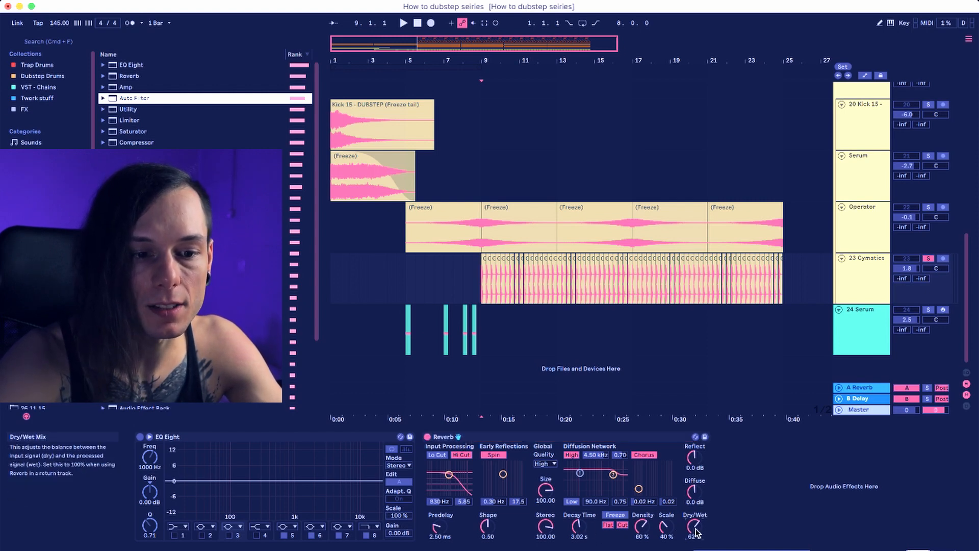
Listen to the soloed Cymatics track from bar 9 with its Reverb switched off and back on.
key("space")
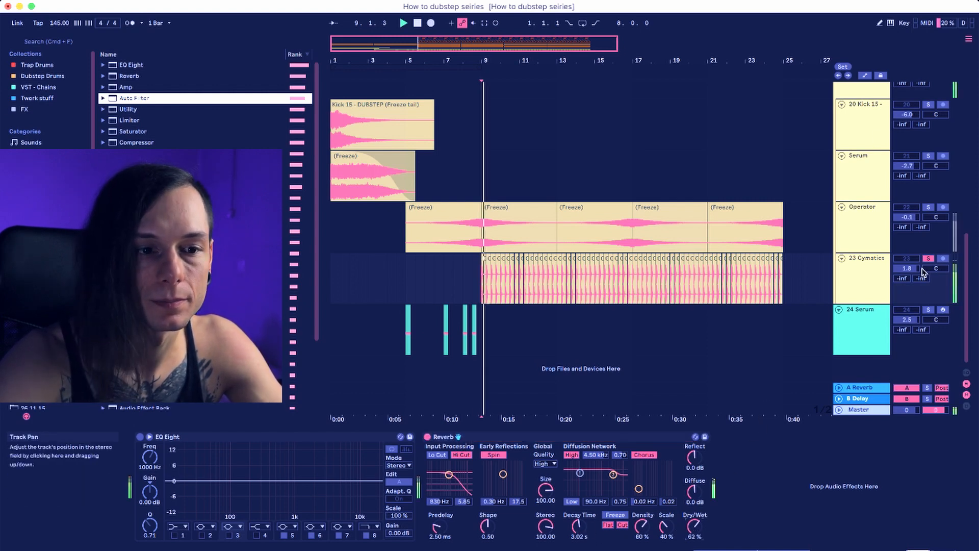
key("space")
left_click(426, 437)
key("space")
left_click(427, 436)
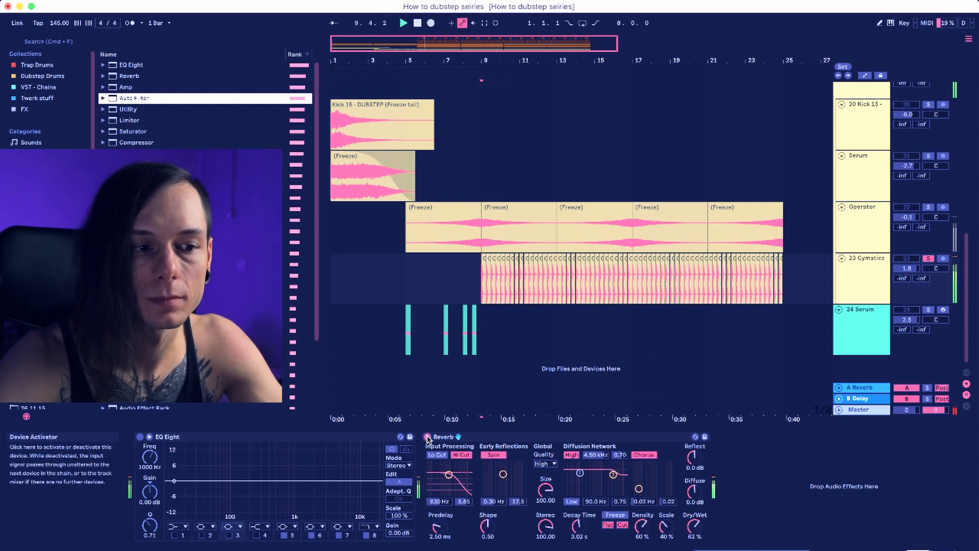
Unsolo the Cymatics track and listen to it within the full mix from bar 9.
left_click(922, 259)
key("space")
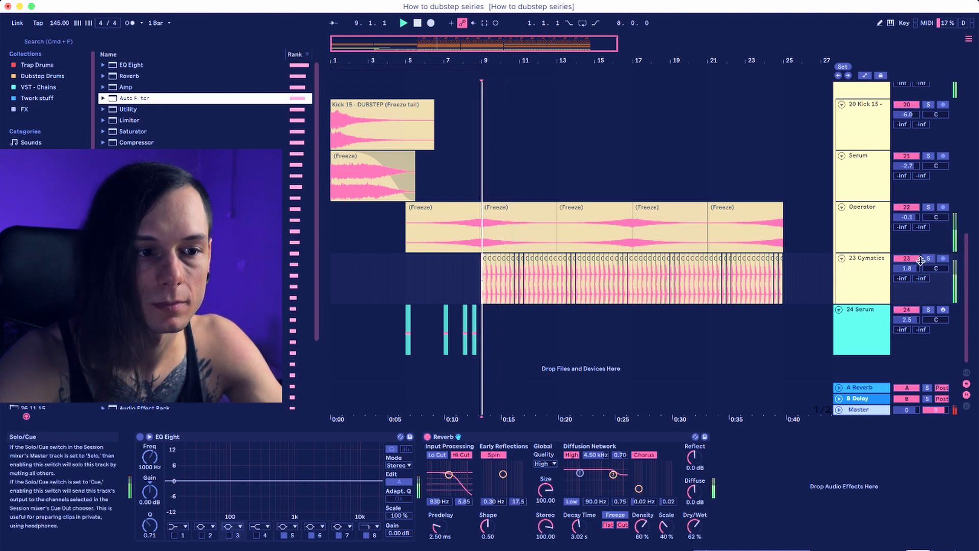
key("space")
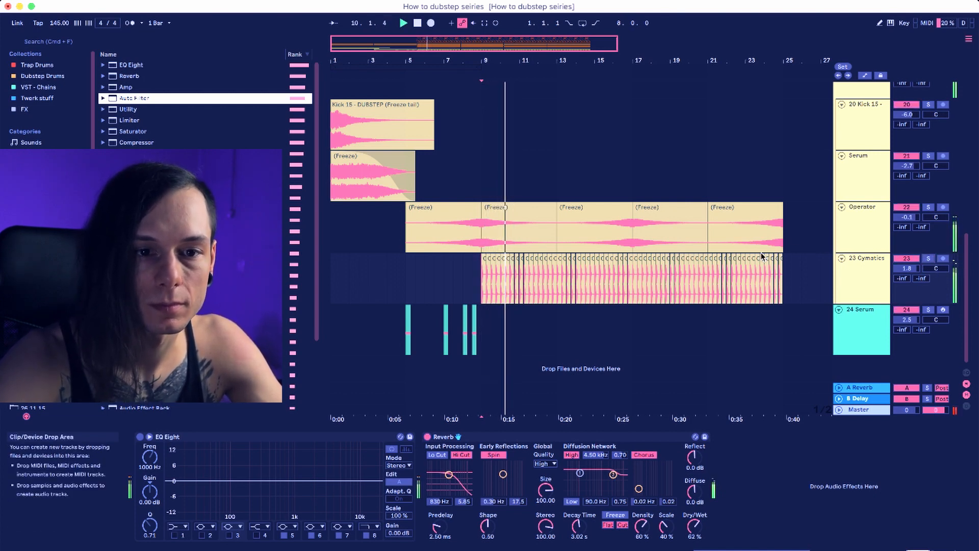
key("space")
Solo the Operator track, listen to its frozen clip leading into bar 9 and select the clip starting there.
left_click(840, 214)
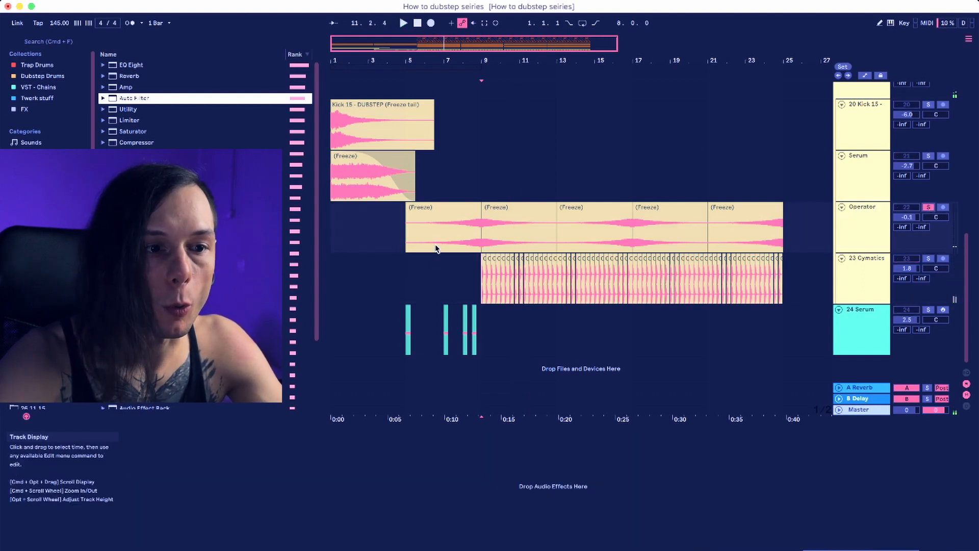
left_click(451, 240)
key("space")
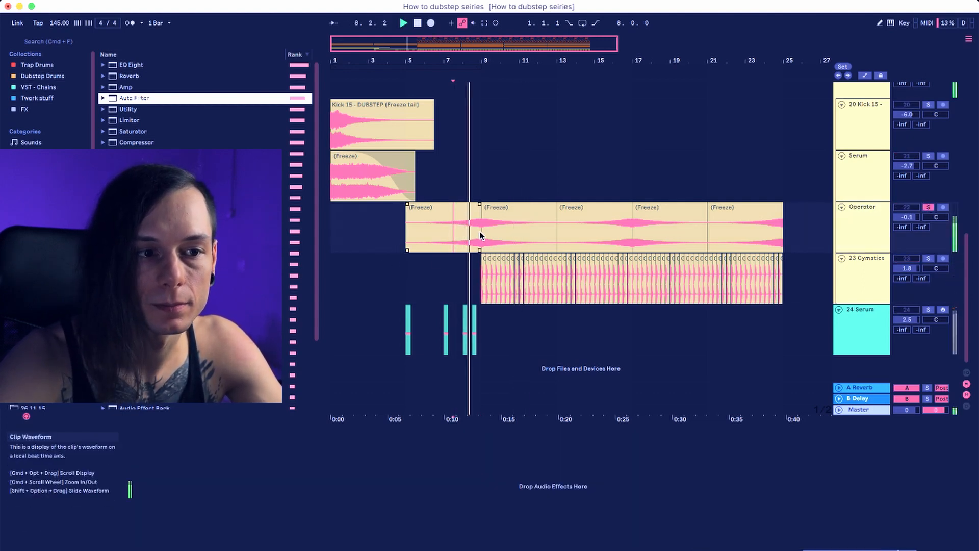
key("space")
left_click(495, 214)
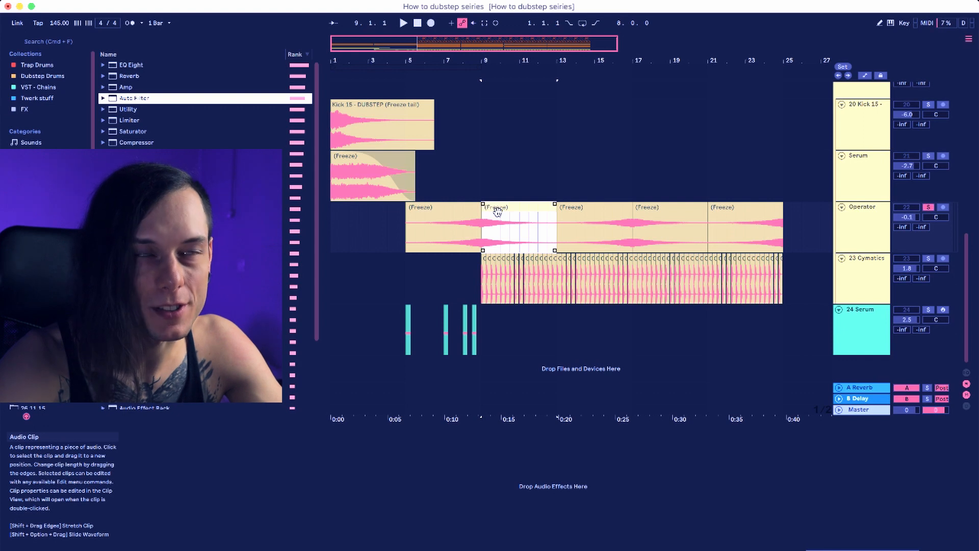
Select the Drums group's clips from bar 9 to bar 25, and return to the FX tracks.
scroll(474, 226, "up", 10)
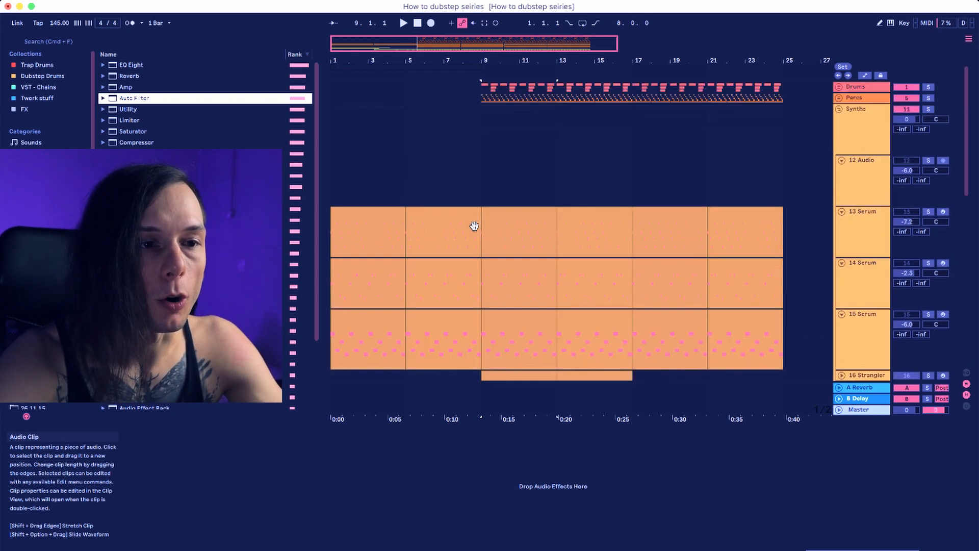
left_click_drag(478, 92, 782, 96)
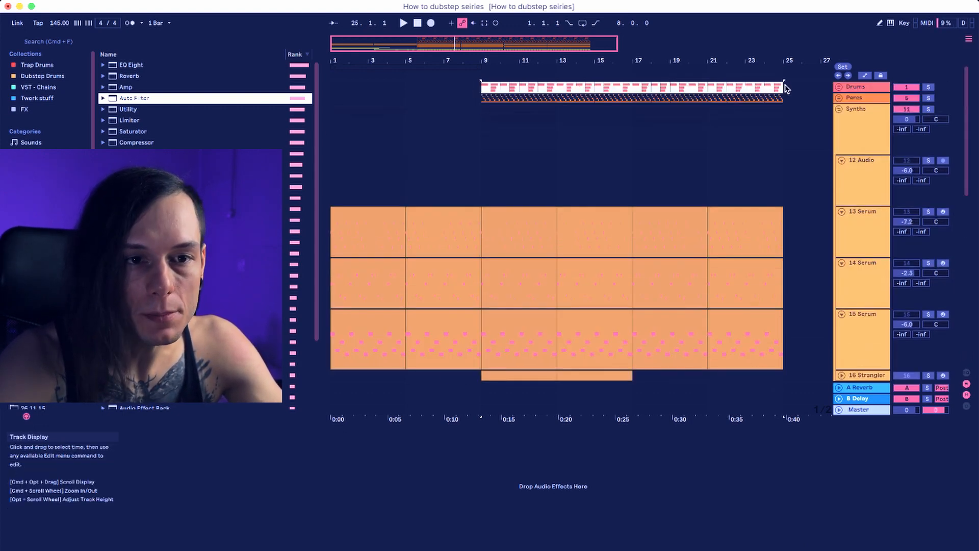
scroll(782, 101, "down", 10)
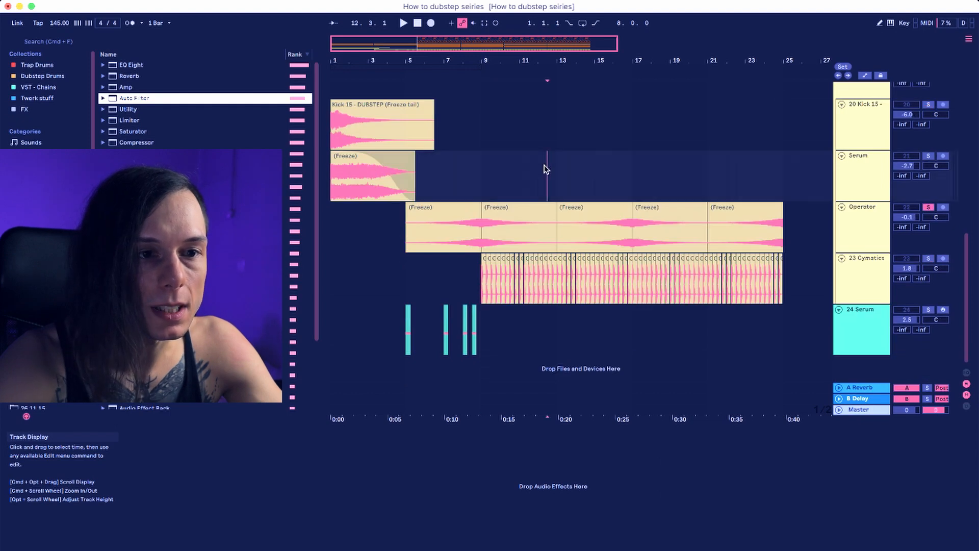
Unsolo the Operator track and listen to the arrangement from bar 17.
scroll(546, 168, "up", 10)
left_click_drag(627, 61, 561, 60)
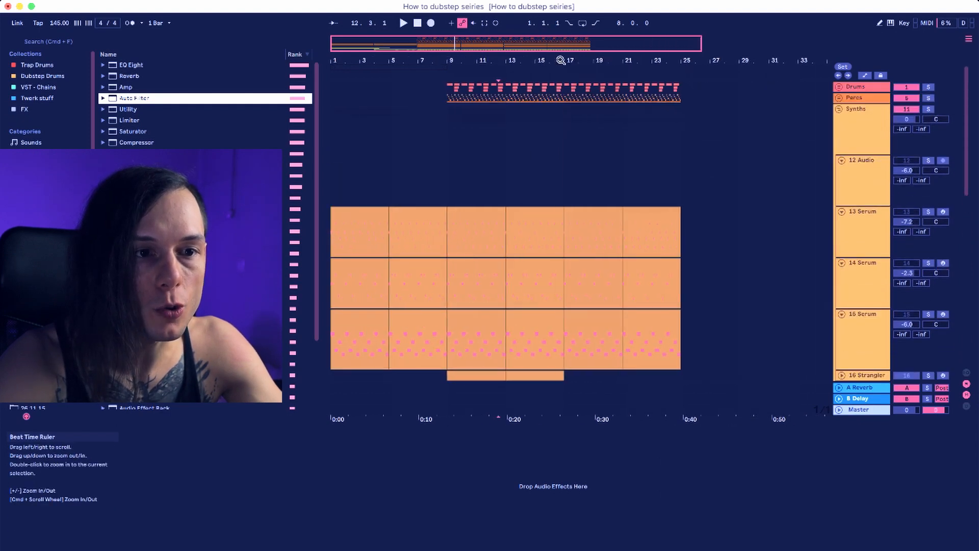
left_click(564, 147)
scroll(566, 151, "down", 10)
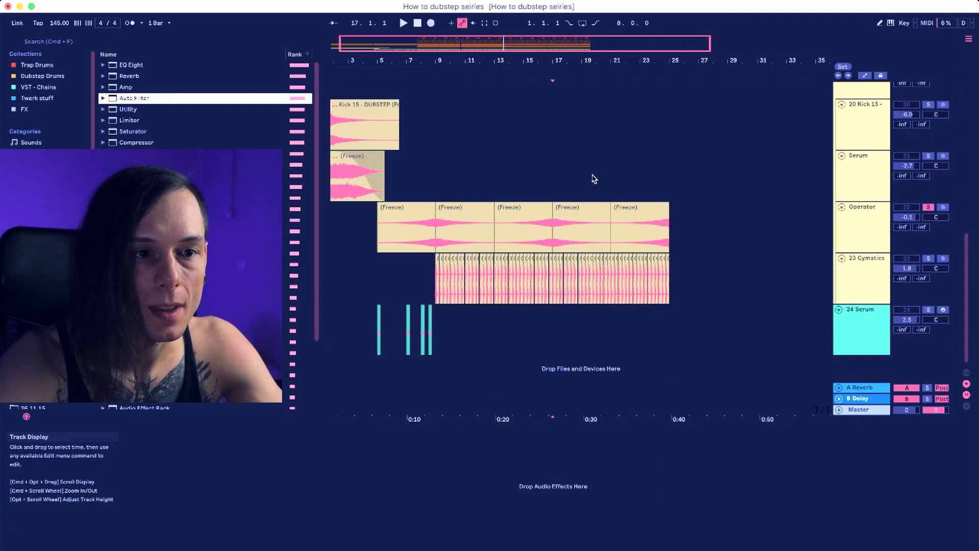
key("space")
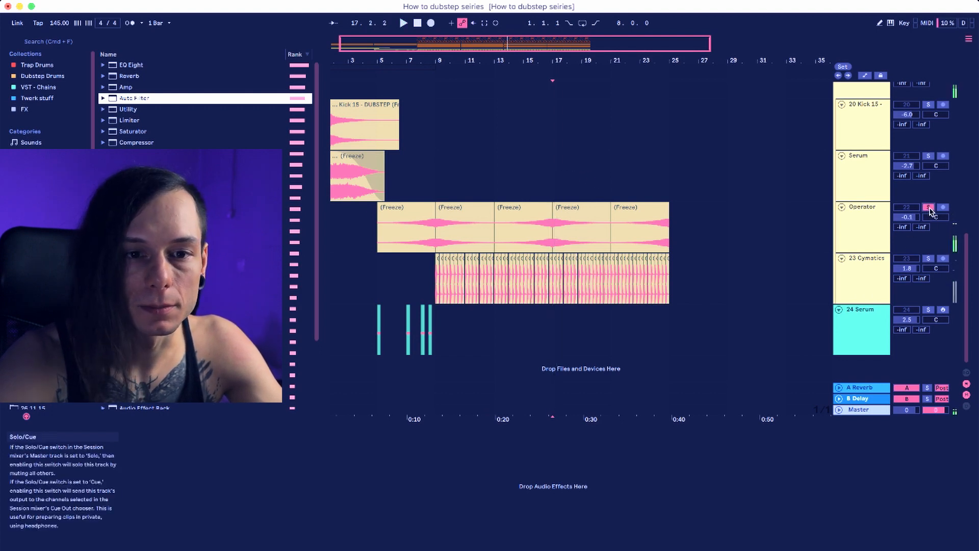
scroll(646, 249, "up", 10)
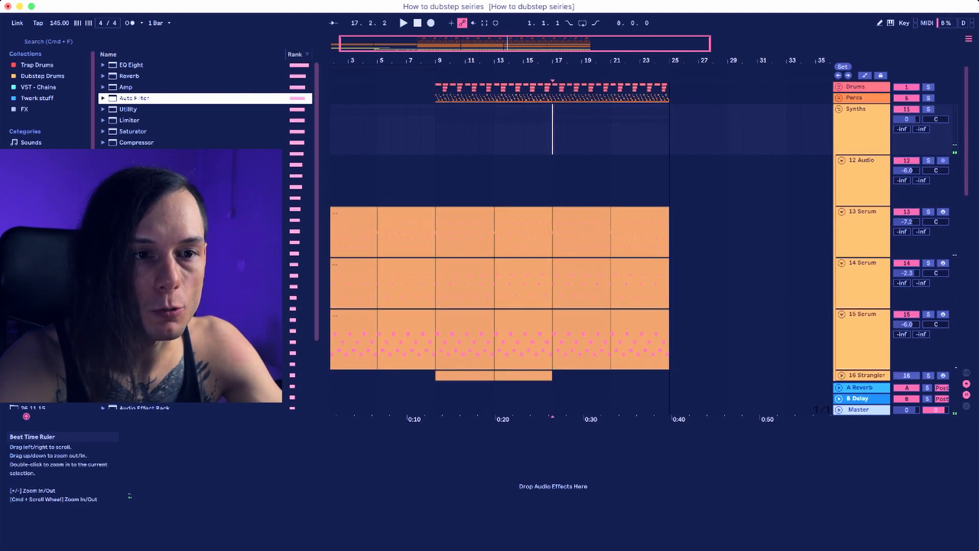
Listen to the full mix from bar 16 into bar 17.
left_click_drag(626, 65, 624, 62)
left_click(628, 141)
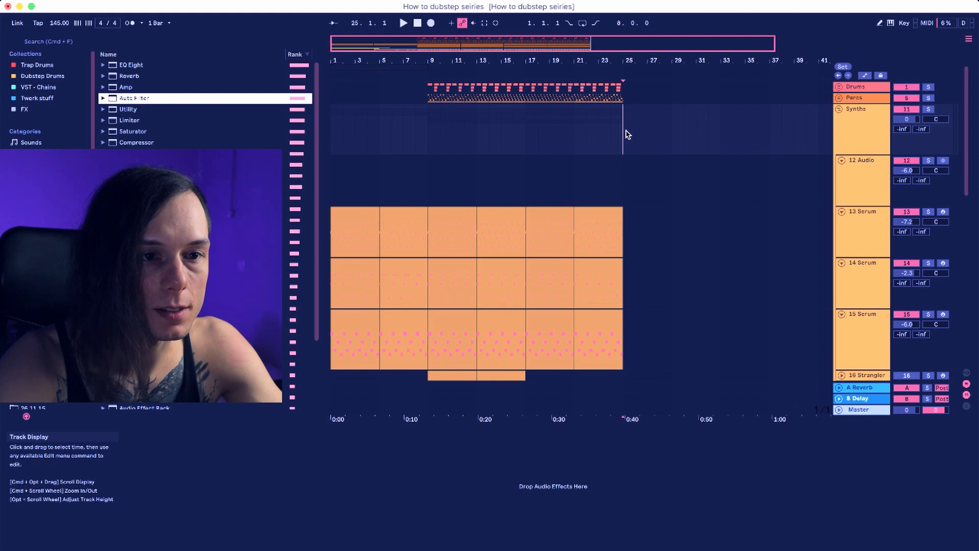
scroll(627, 135, "down", 10)
scroll(628, 135, "up", 10)
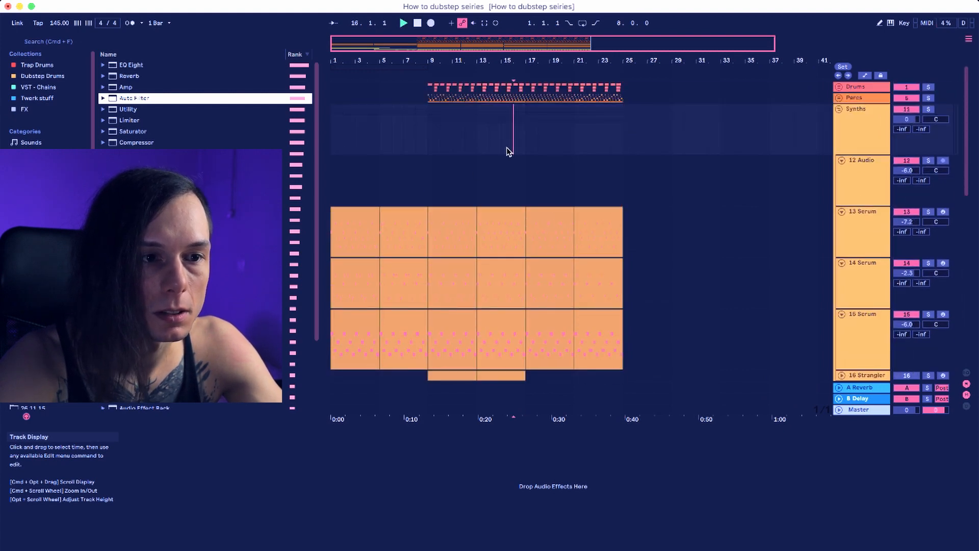
key("space")
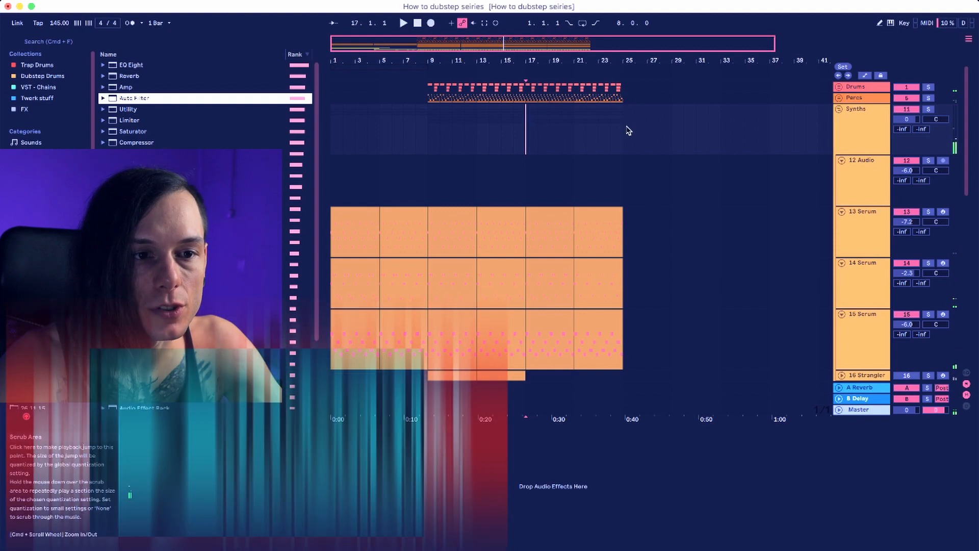
Select the Synths group's range from bar 17 to bar 25 and set the arrangement loop to it.
left_click_drag(626, 129, 693, 134)
left_click_drag(627, 136, 711, 137)
left_click_drag(525, 142, 617, 137)
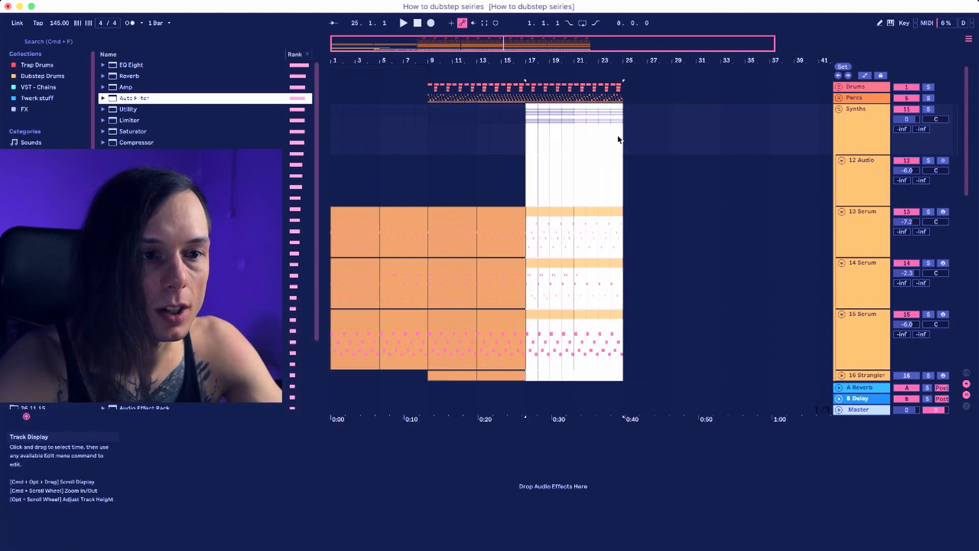
key("super+l")
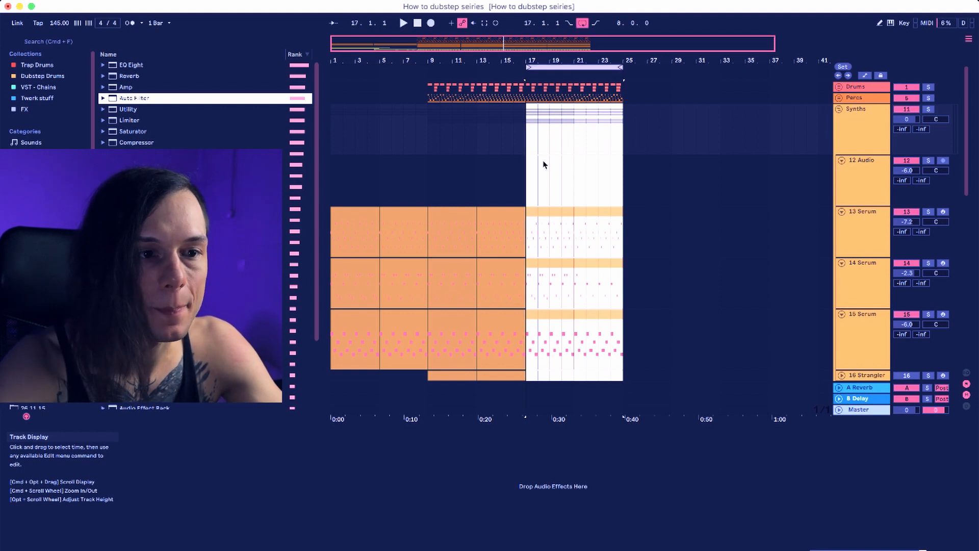
Unfold the Drums group and listen to the loop from bar 17.
left_click(522, 148)
scroll(521, 141, "down", 5)
scroll(521, 142, "up", 6)
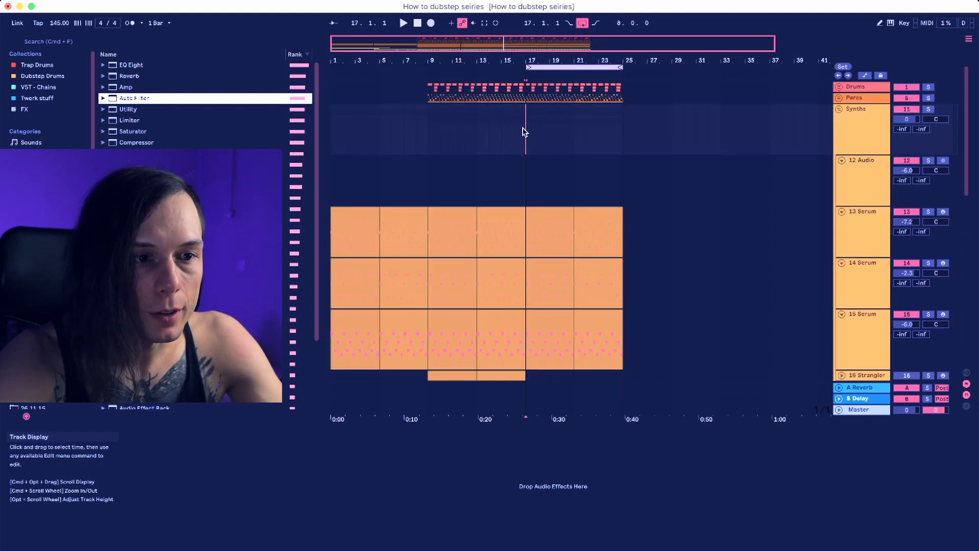
left_click(838, 86)
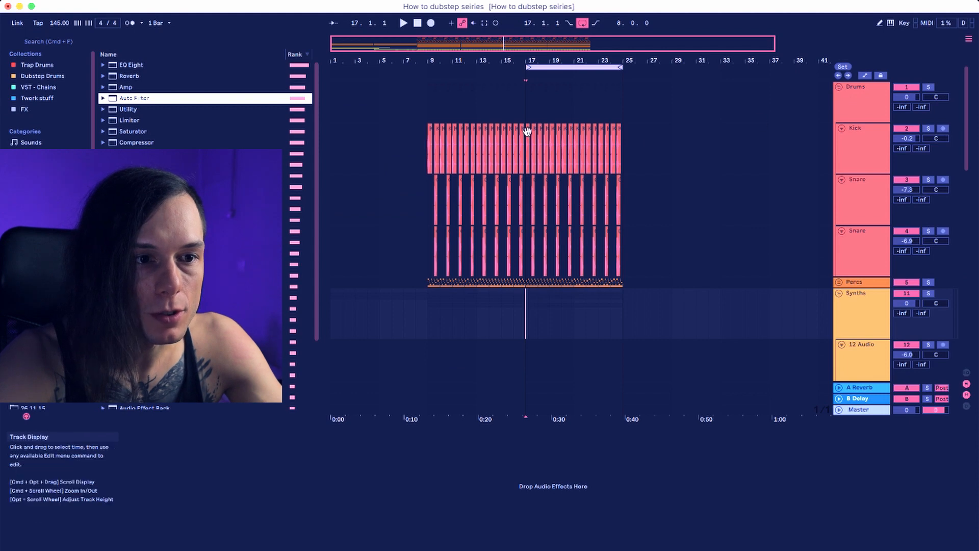
left_click_drag(537, 57, 536, 109)
key("space")
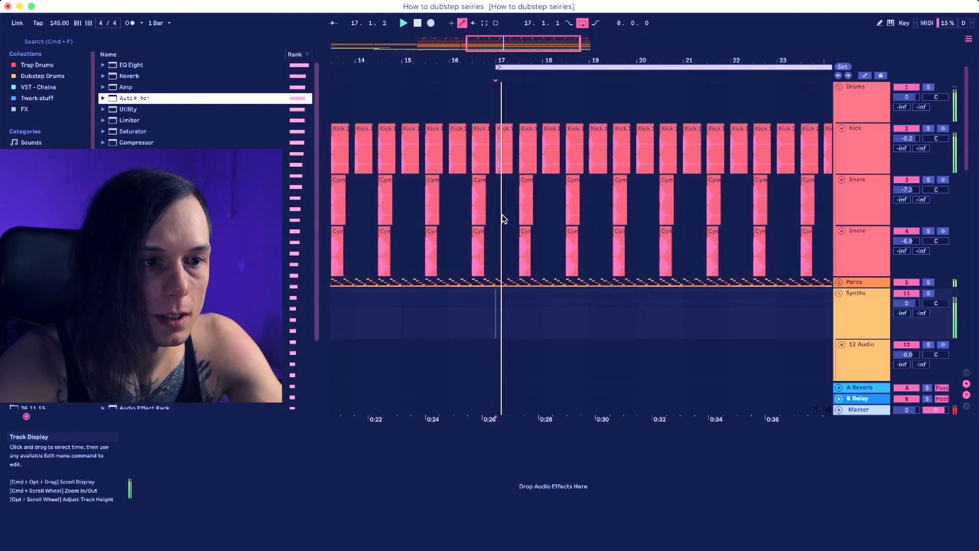
Select the first beat of the kick clip at bar 17 and duplicate it onto the second beat.
left_click_drag(534, 63, 534, 107)
left_click(473, 156)
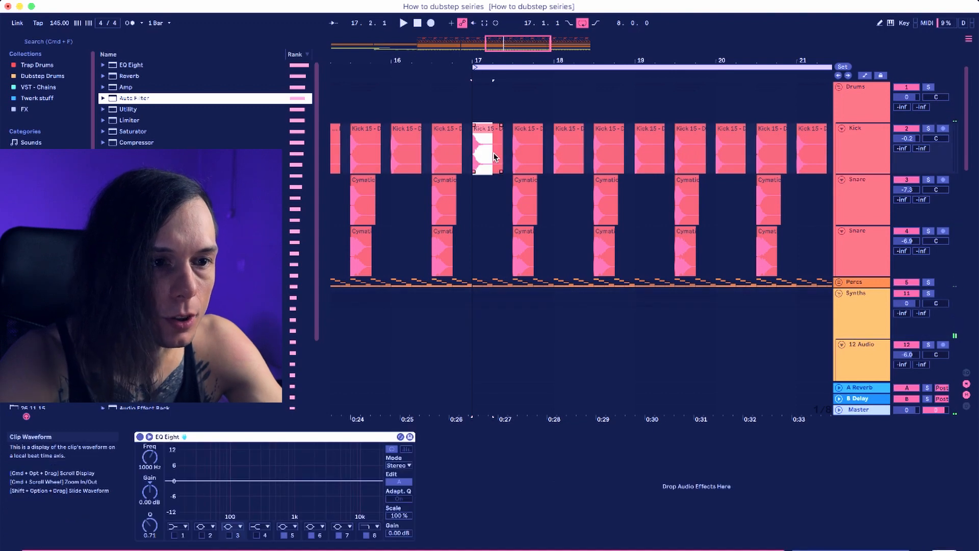
key("super+d")
Repeat the first two beats of the Kick track's bar 17 up to bar 25, giving a kick on every beat.
left_click_drag(473, 156, 513, 153)
mouse_move(522, 60)
left_mouse_down()
mouse_move(521, 43)
mouse_move(521, 61)
left_mouse_up()
key("super+d")
key("super+d")
key("super+d")
key("super+d")
key("super+d")
key("super+d")
key("super+d")
key("super+d")
key("super+d")
key("super+d")
key("super+d")
key("super+d")
key("super+d")
key("super+d")
key("super+d")
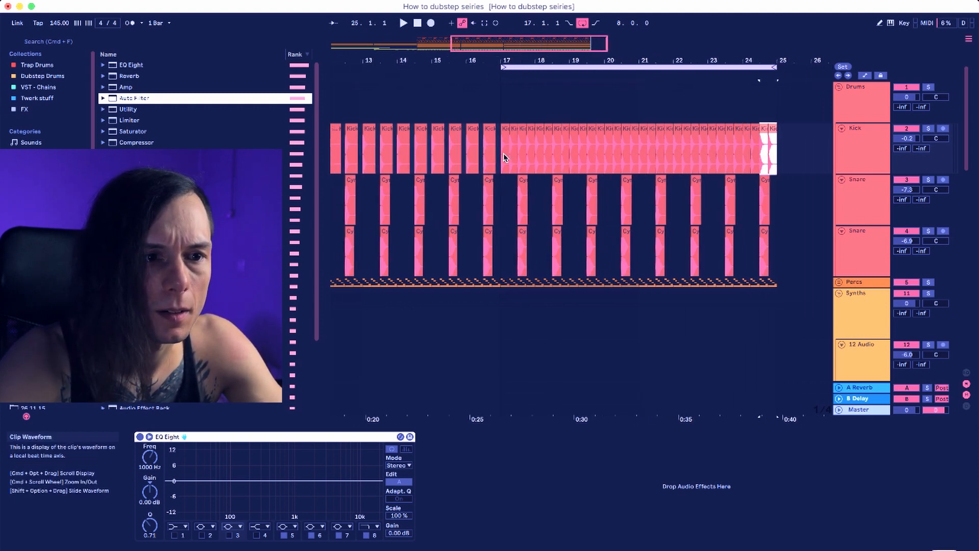
Deactivate the clips on both Snare tracks from bar 17 to bar 25.
left_click_drag(518, 223, 772, 250)
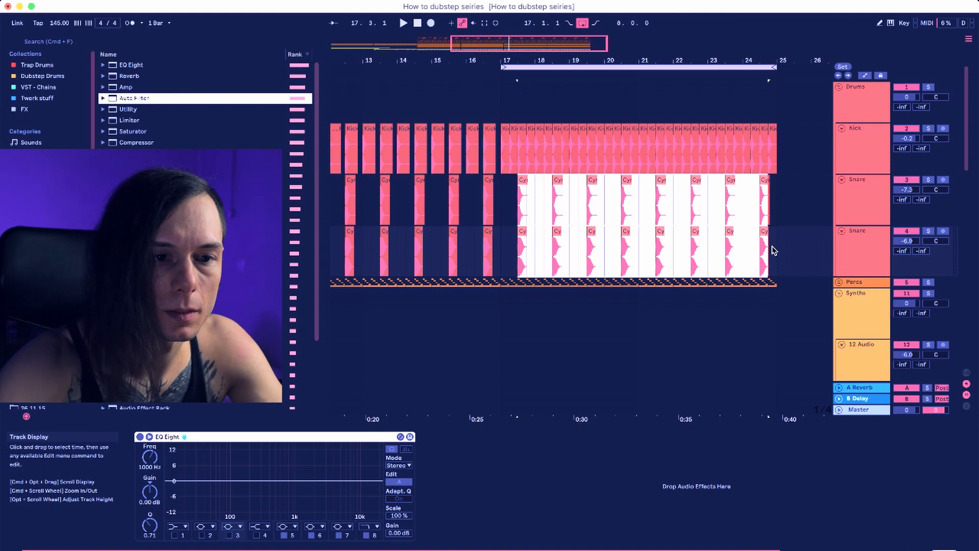
left_click_drag(499, 208, 779, 241)
key("0")
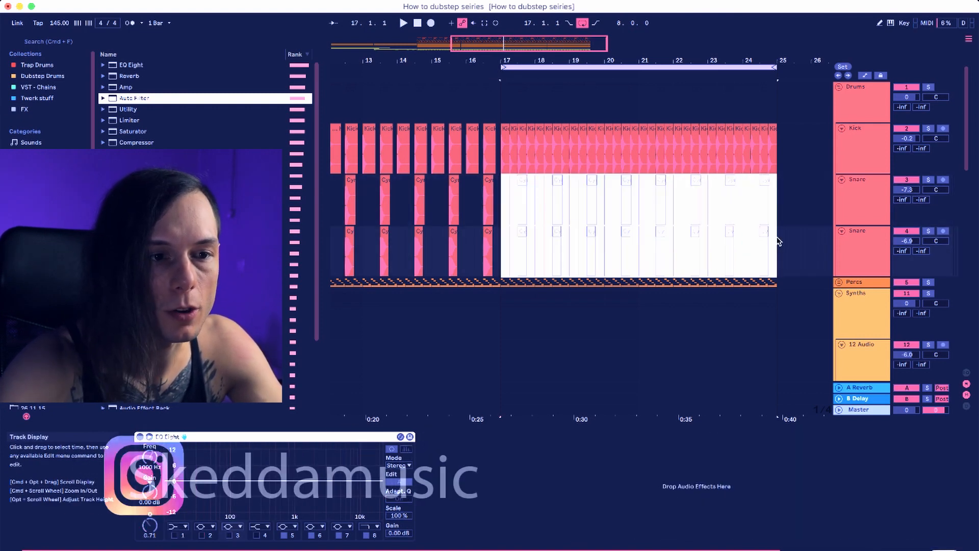
Listen to the section from bar 17 through bar 20 with the every-beat kick and deactivated snares.
left_click(503, 157)
left_click_drag(513, 60, 522, 58)
key("space")
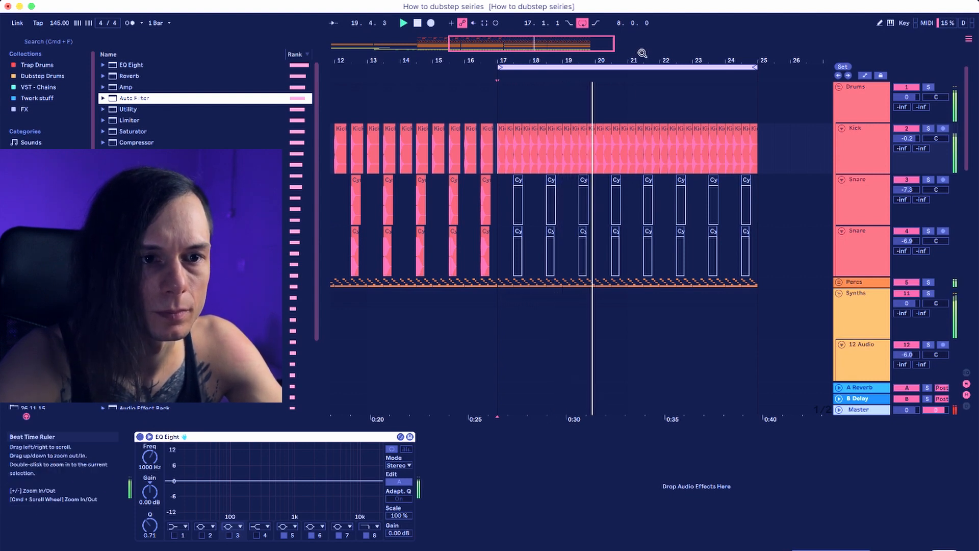
left_click_drag(644, 60, 613, 82)
key("space")
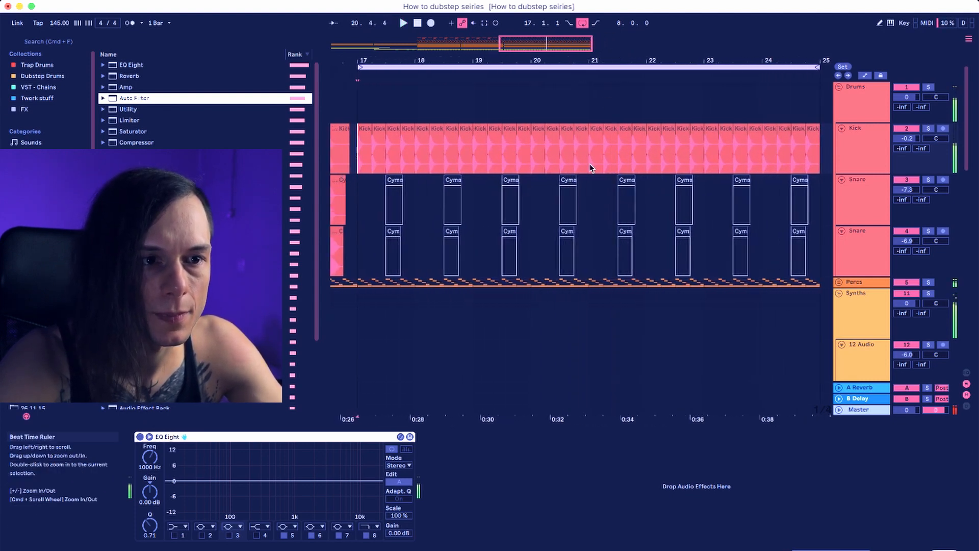
Select the first half beat of the kick at bar 21 and duplicate it repeatedly up to bar 23.
left_click(591, 141)
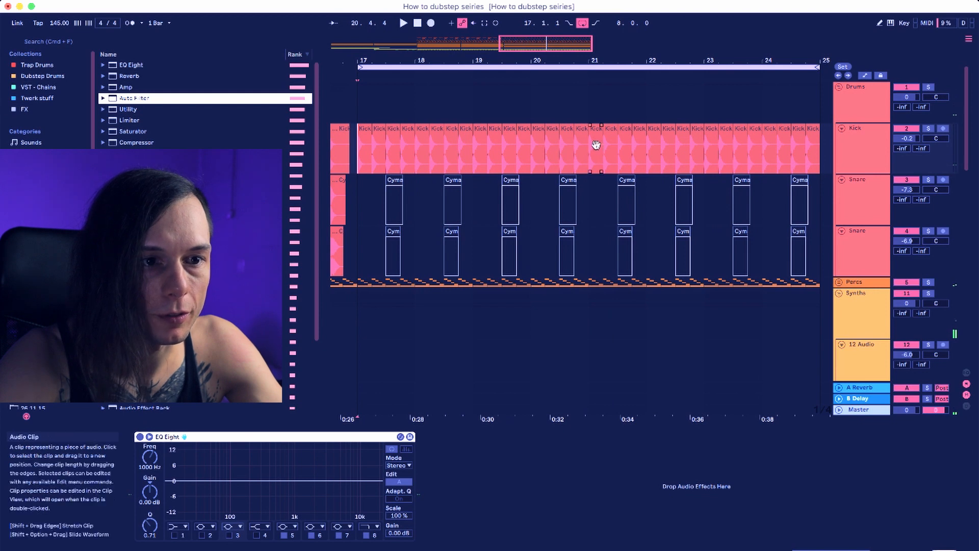
left_click_drag(597, 60, 597, 77)
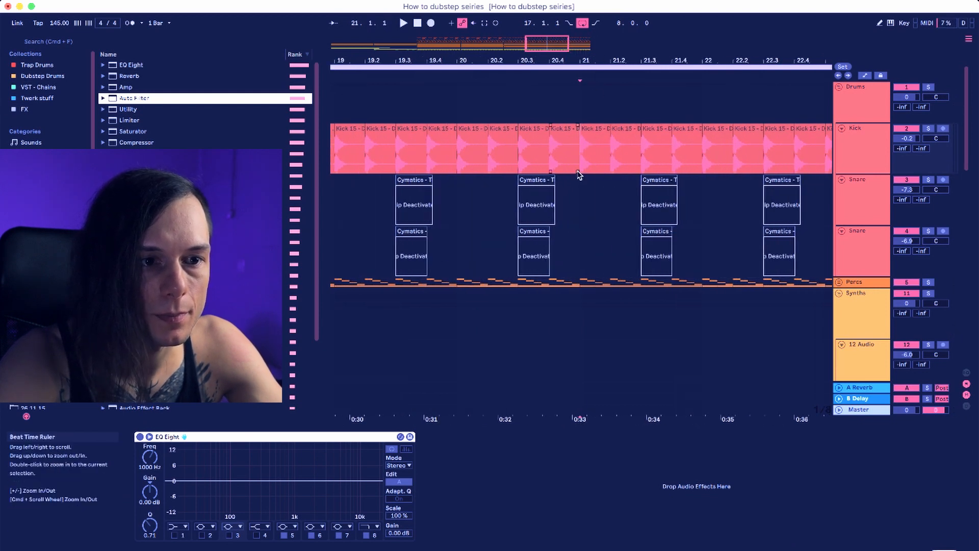
mouse_move(580, 161)
left_mouse_down()
mouse_move(625, 160)
mouse_move(596, 162)
left_mouse_up()
key("super+d")
key("super+d")
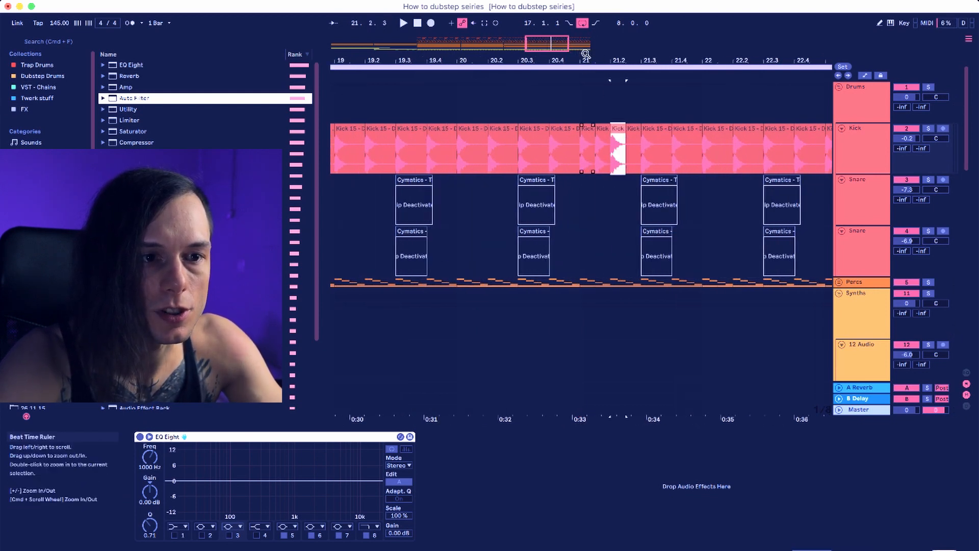
left_click_drag(587, 60, 587, 48)
key("super+d")
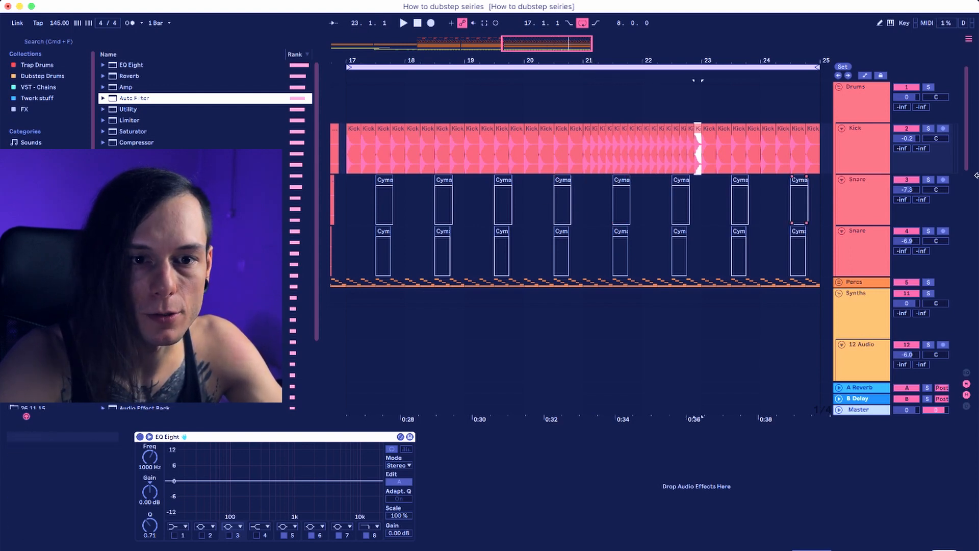
Solo the first Snare track, reactivate its clip on beat 3 of bar 20 and listen to it.
left_click(563, 181)
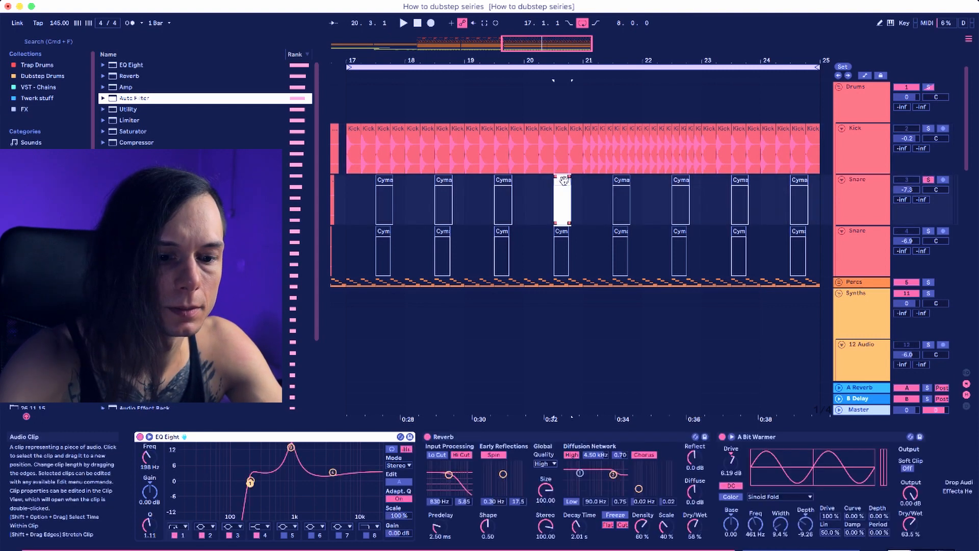
key("space")
key("space")
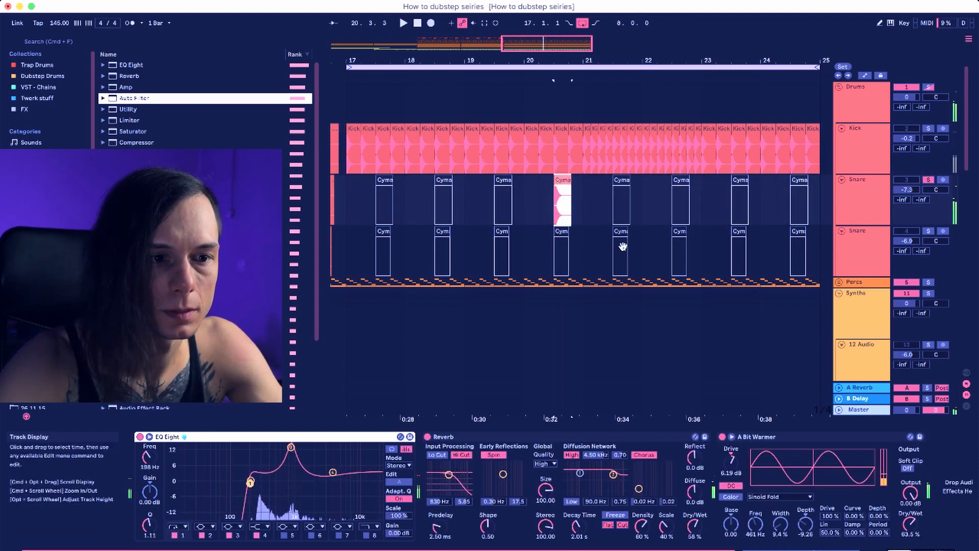
Solo the second Snare track instead, reactivate its clip on beat 3 of bar 20 and audition it.
left_click(561, 250)
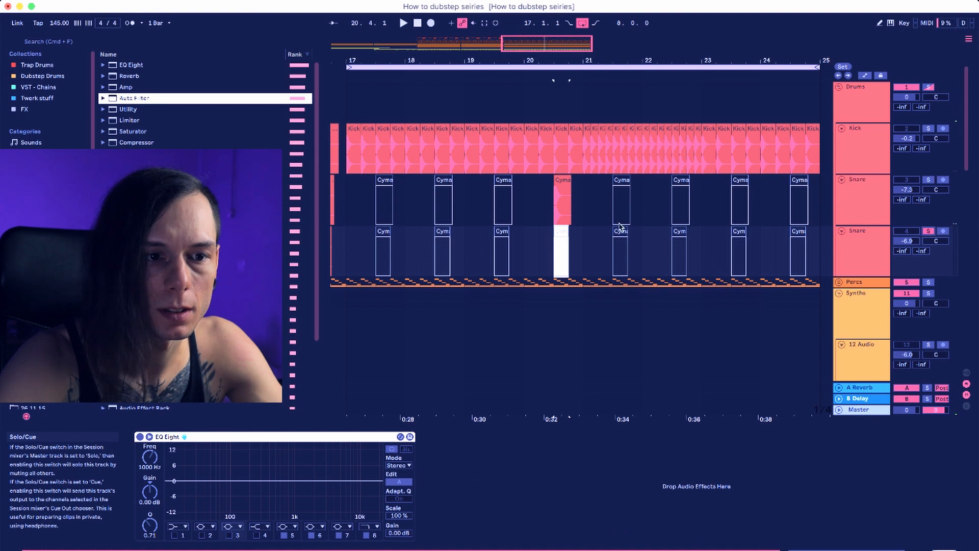
left_click(566, 231)
left_click(560, 232)
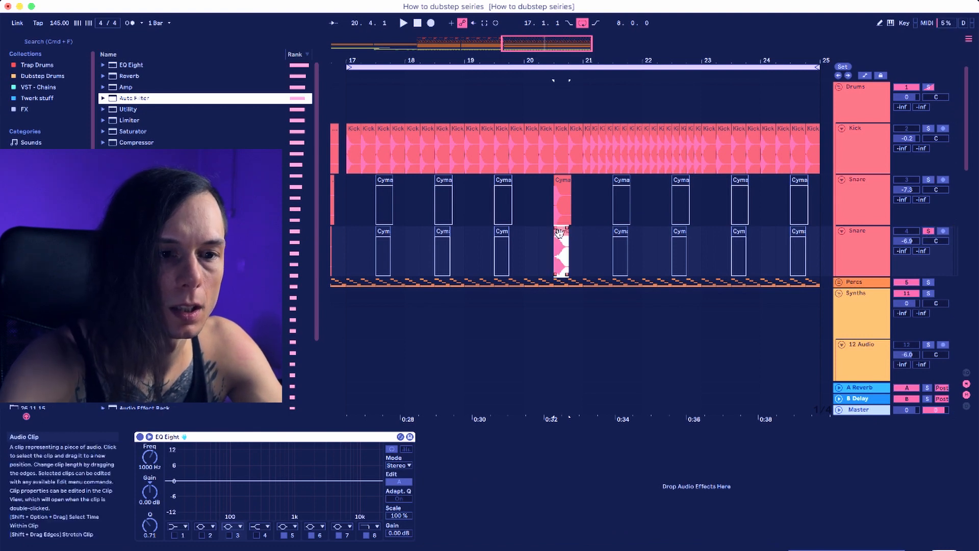
key("space")
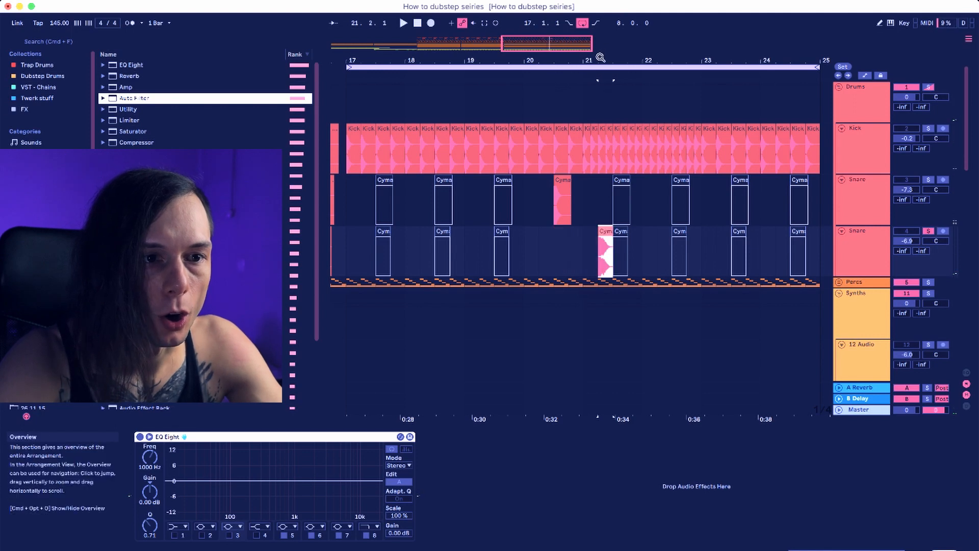
Move the second Snare track's active clip to the off-beat at 21.1.3 and trim off its part after 21.2.
left_click_drag(597, 43, 597, 64)
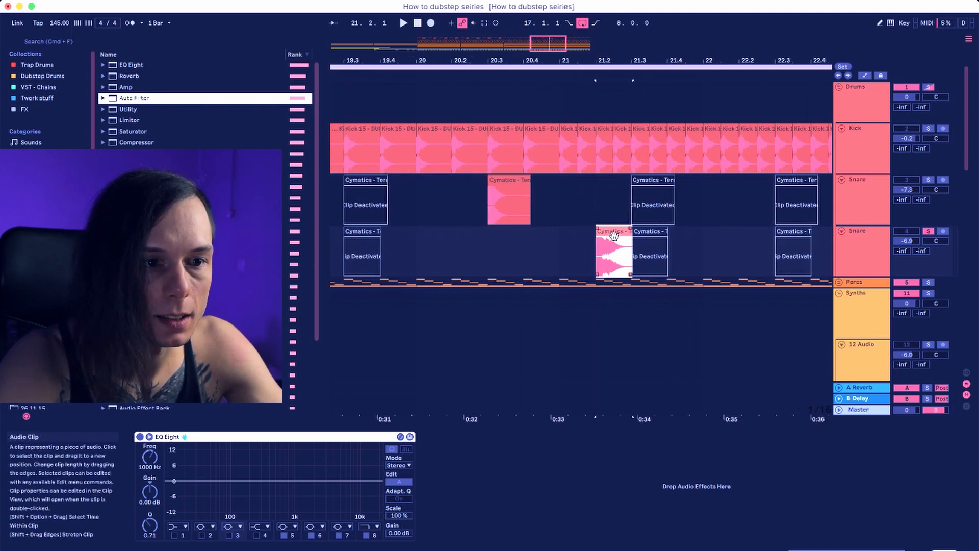
left_click_drag(614, 235, 584, 266)
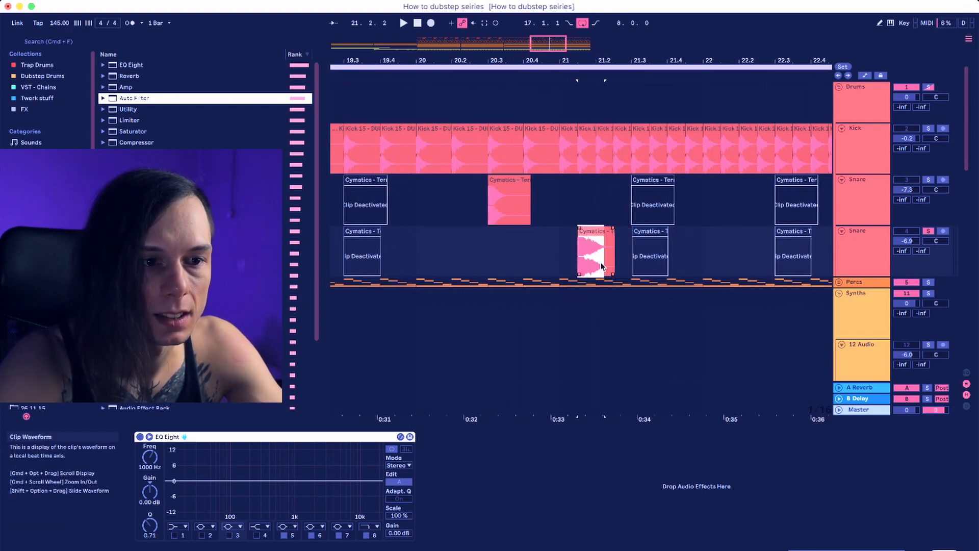
left_click(606, 232)
key("Delete")
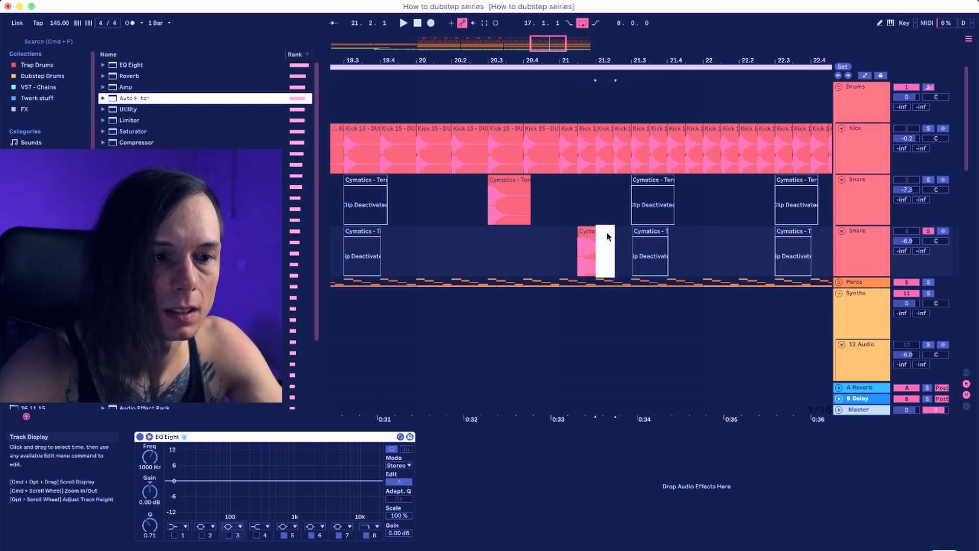
Select the second Snare track's one-beat range from bar 21 with its off-beat clip and duplicate it repeatedly up to bar 23.
left_click(561, 260)
left_click_drag(560, 256, 593, 258)
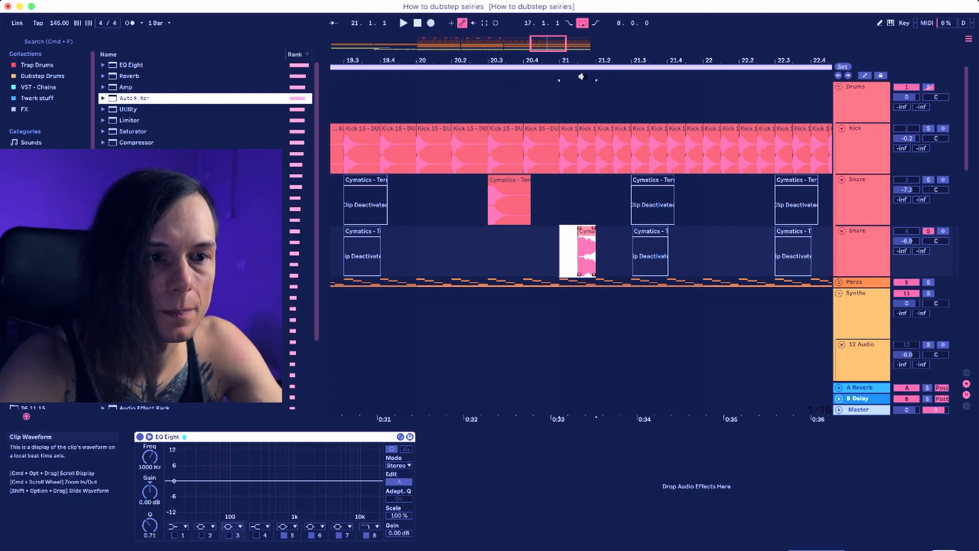
left_click_drag(590, 58, 569, 41)
key("super+d")
key("super+d")
key("super+d")
key("super+d")
key("super+d")
key("super+d")
key("super+d")
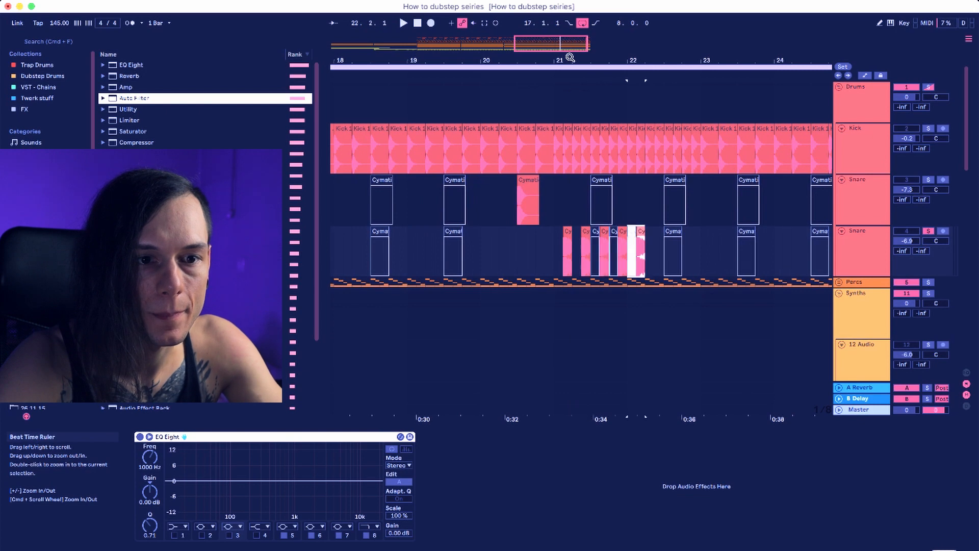
scroll(680, 189, "right", 5)
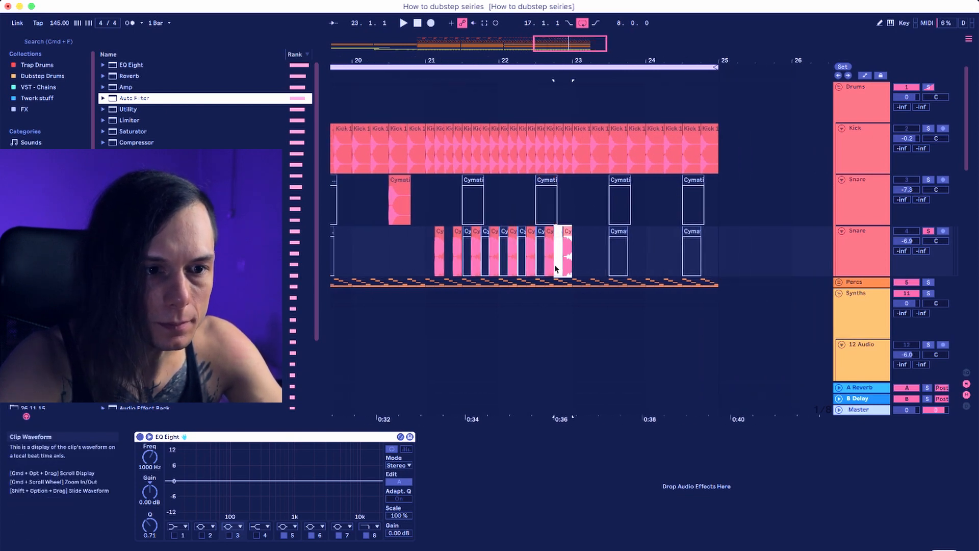
Continue duplicating the second Snare track's half-beat clip back to back through bar 23 up to the start of bar 24.
key("super+d")
key("super+d")
key("super+d")
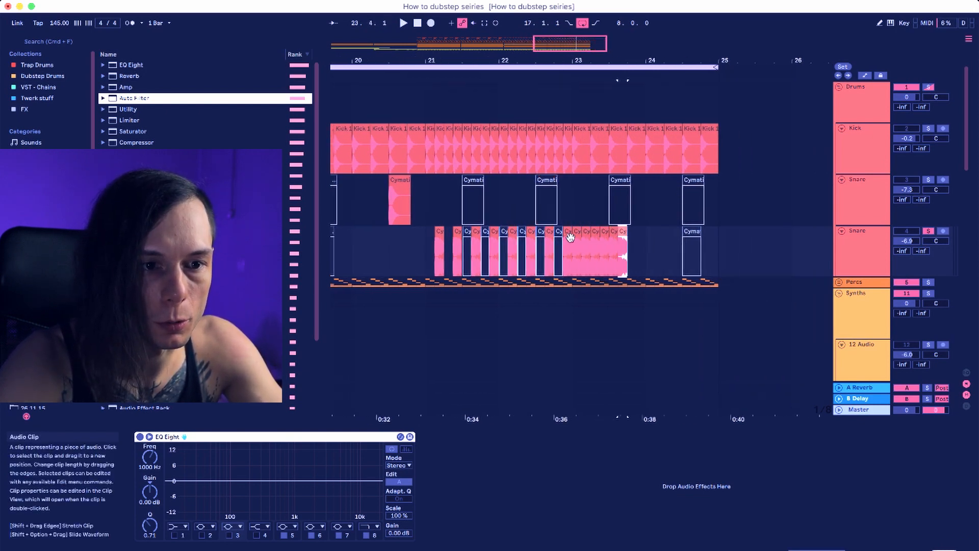
key("super+d")
key("super+d")
left_click_drag(662, 61, 650, 326)
key("super+d")
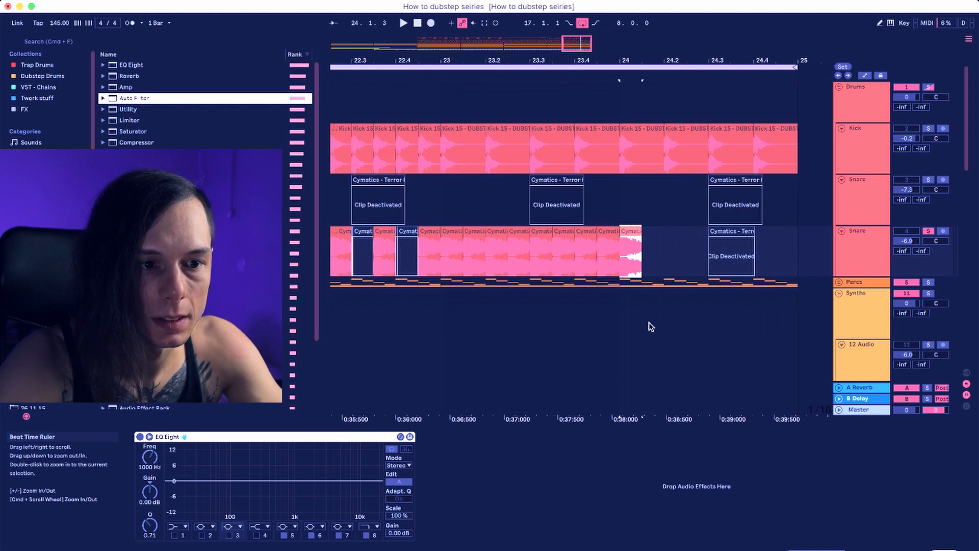
Fill bar 24 of the second Snare track with back-to-back sixteenth-note snare clips up to bar 25.
key("super+d")
key("super+d")
key("super+d")
key("super+d")
key("super+d")
key("super+d")
key("super+d")
key("super+d")
key("super+d")
key("super+d")
key("super+d")
key("super+d")
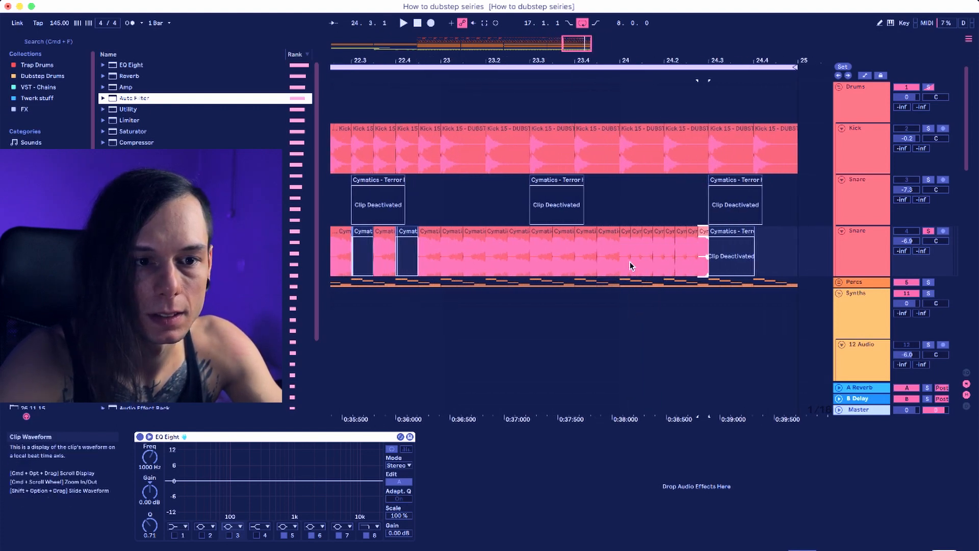
scroll(628, 259, "left", 5)
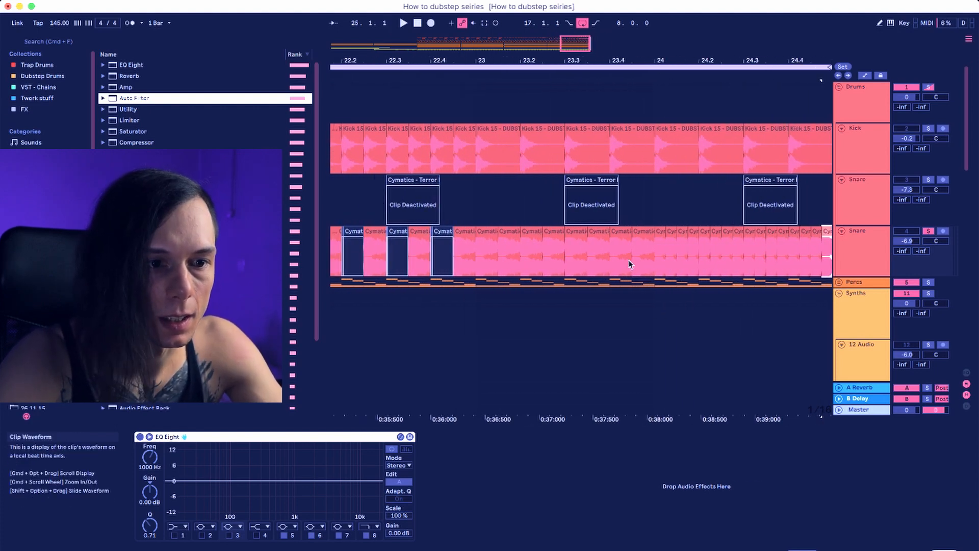
Duplicate the half-beat Kick clip at 22.4.3 repeatedly through bar 23 up to bar 24.
left_click(611, 234)
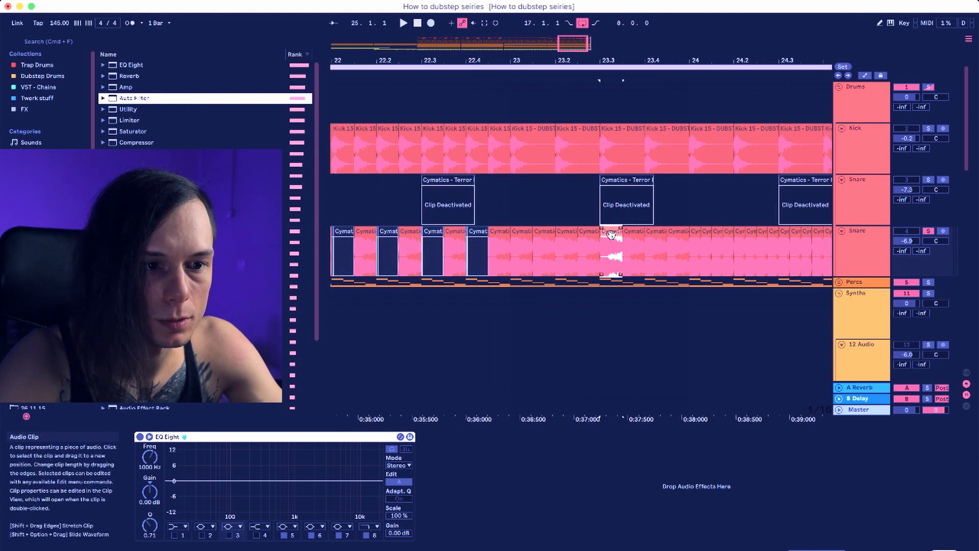
left_click(491, 243)
scroll(491, 242, "left", 5)
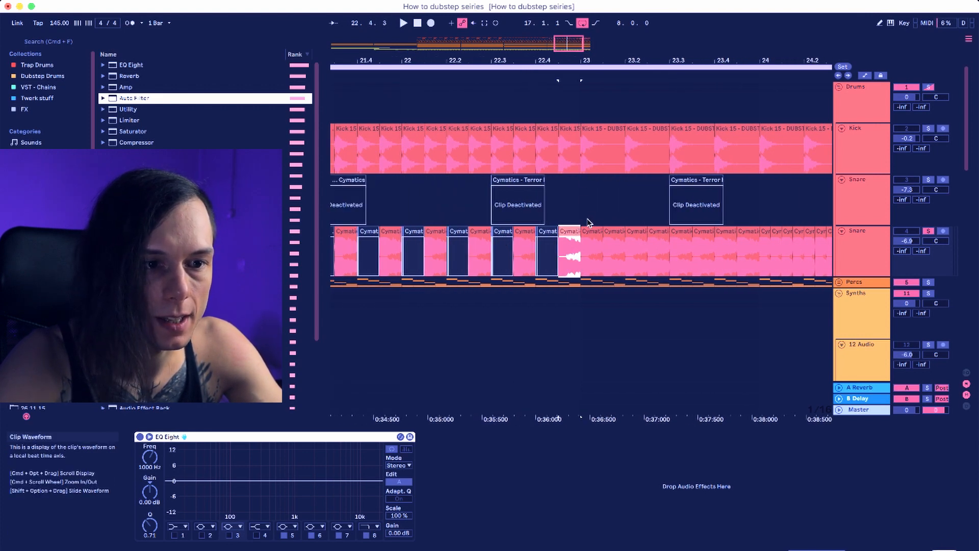
left_click(585, 158)
key("Right")
key("Right")
key("Right")
key("Right")
key("Right")
key("Right")
key("Right")
key("Right")
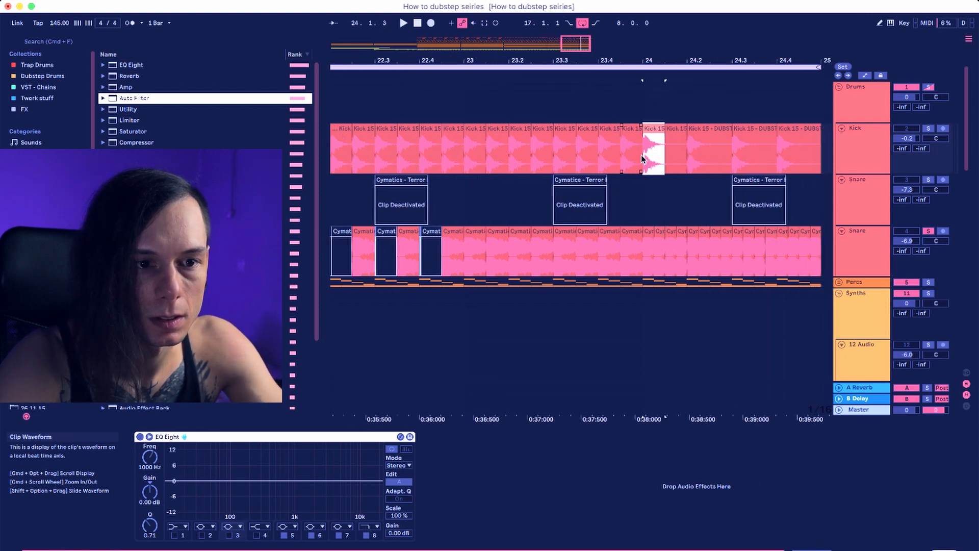
Fill bar 24 of the Kick track with back-to-back sixteenth-note kick clips up to bar 25.
key("super+d")
key("super+d")
key("super+d")
key("super+d")
key("super+d")
key("super+d")
key("super+d")
key("super+d")
key("super+d")
key("super+d")
key("super+d")
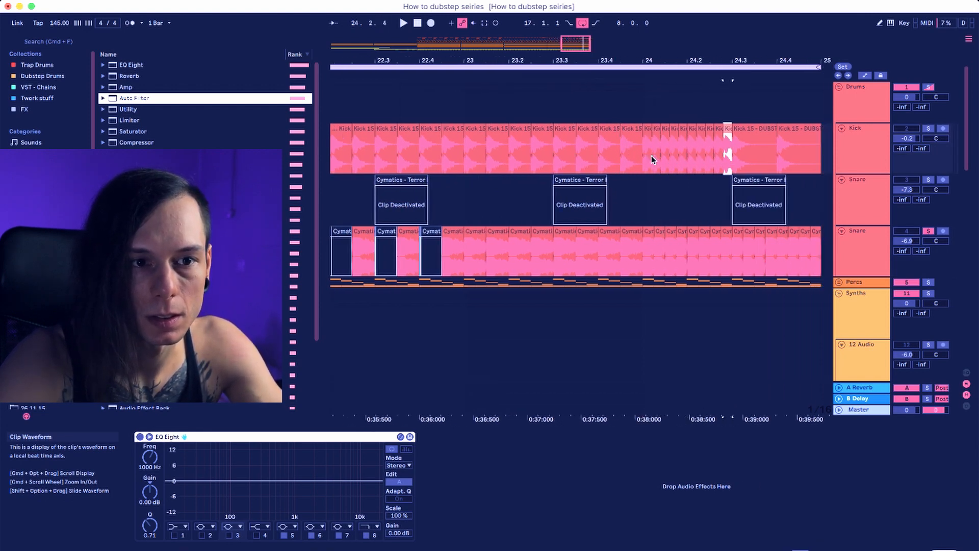
key("super+d")
key("super+d")
key("super+d")
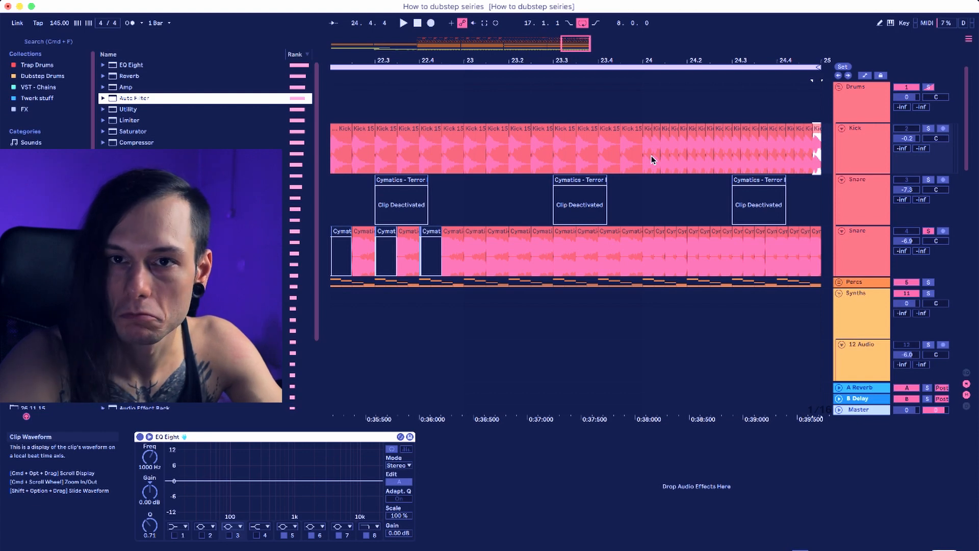
Insert a MIDI track below the 23 Cymatics track and load the Operator instrument on it.
left_click_drag(550, 59, 549, 40)
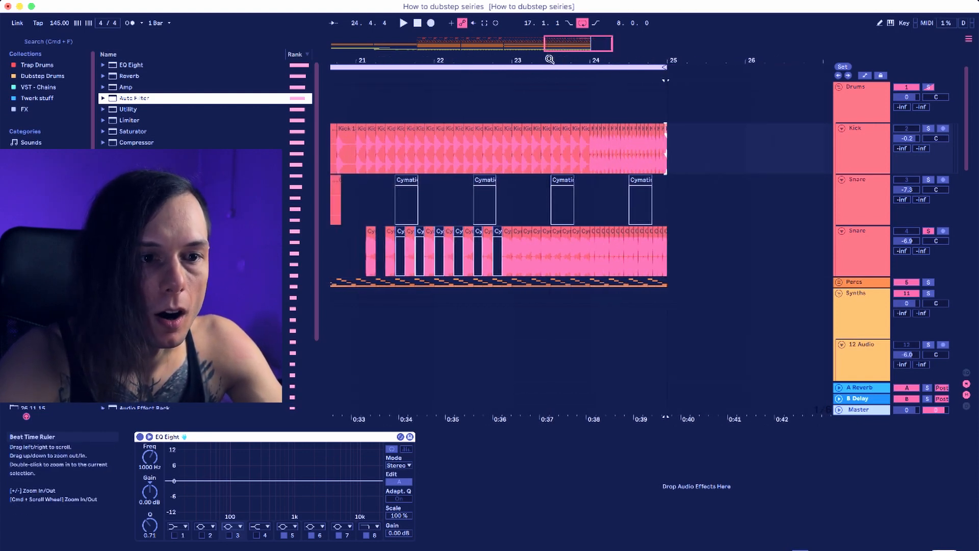
scroll(585, 178, "down", 1)
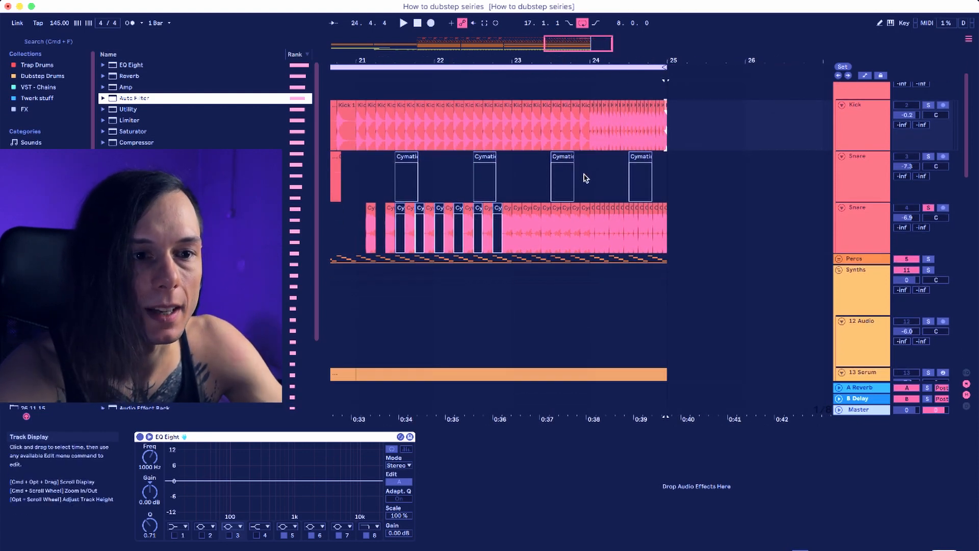
scroll(585, 177, "down", 5)
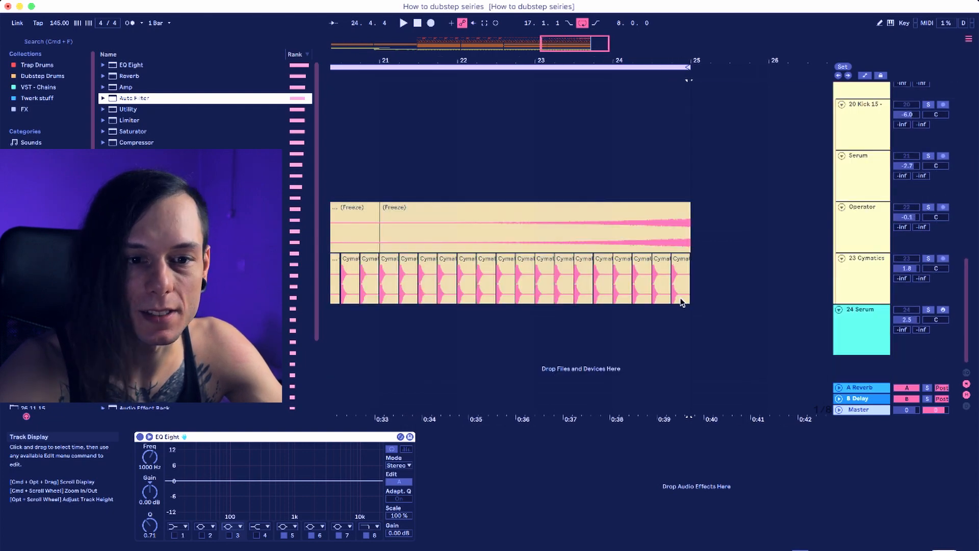
left_click(865, 290)
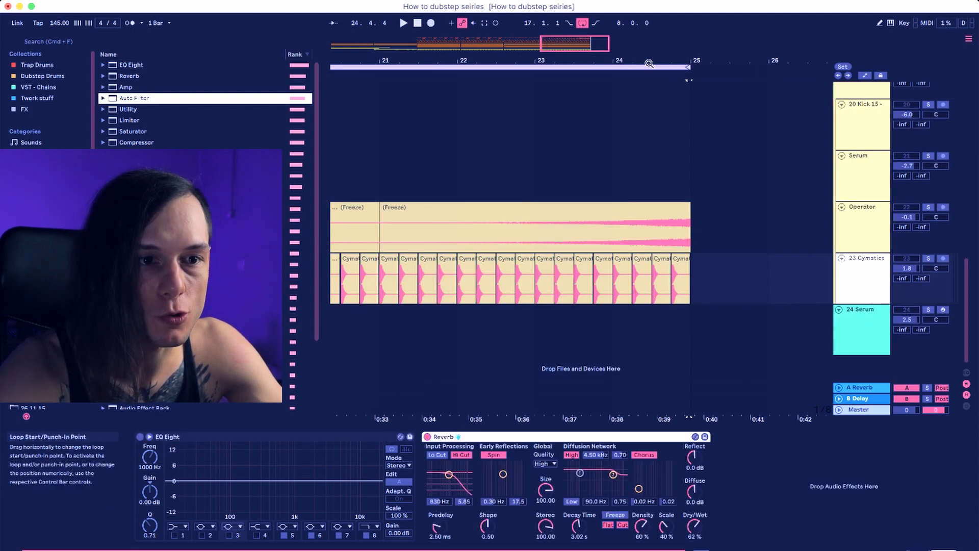
left_click_drag(647, 60, 647, 13)
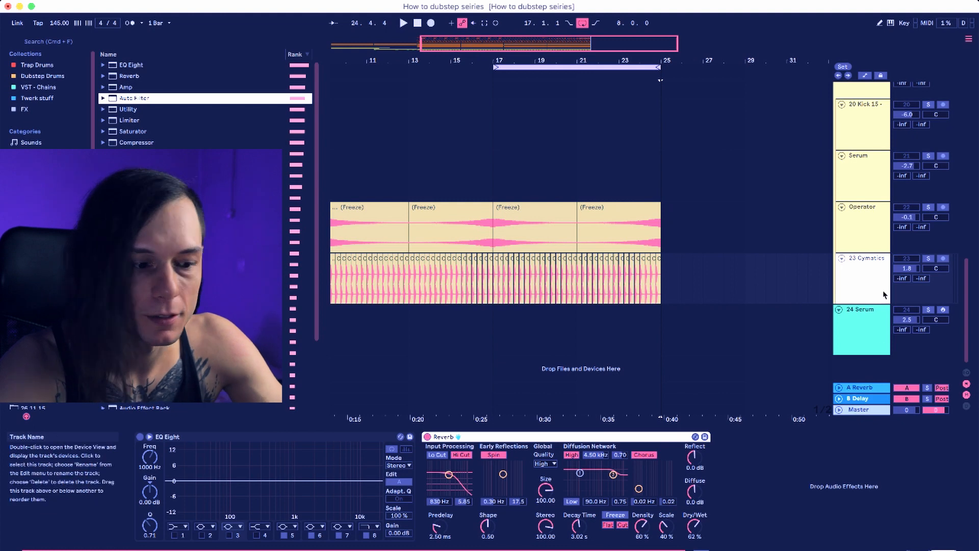
key("super+shift+t")
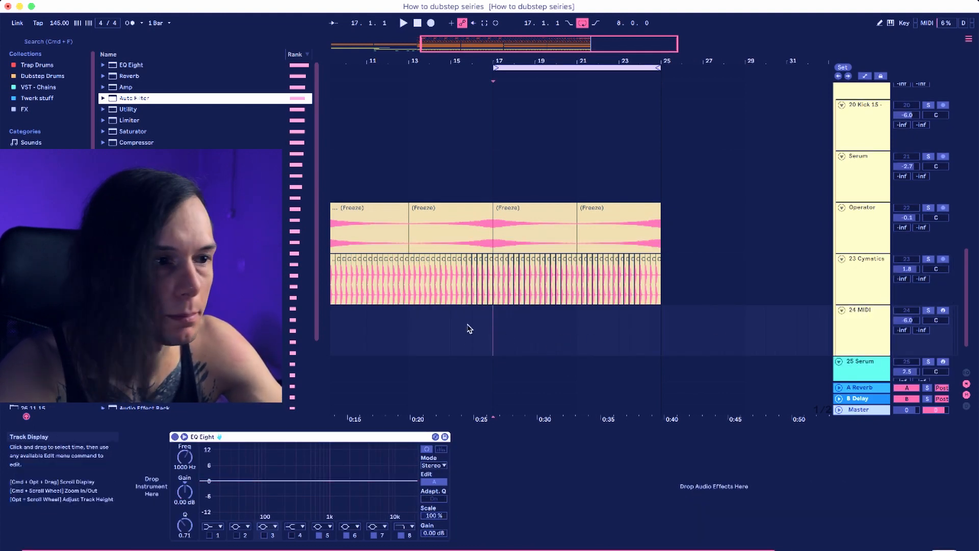
left_click(33, 164)
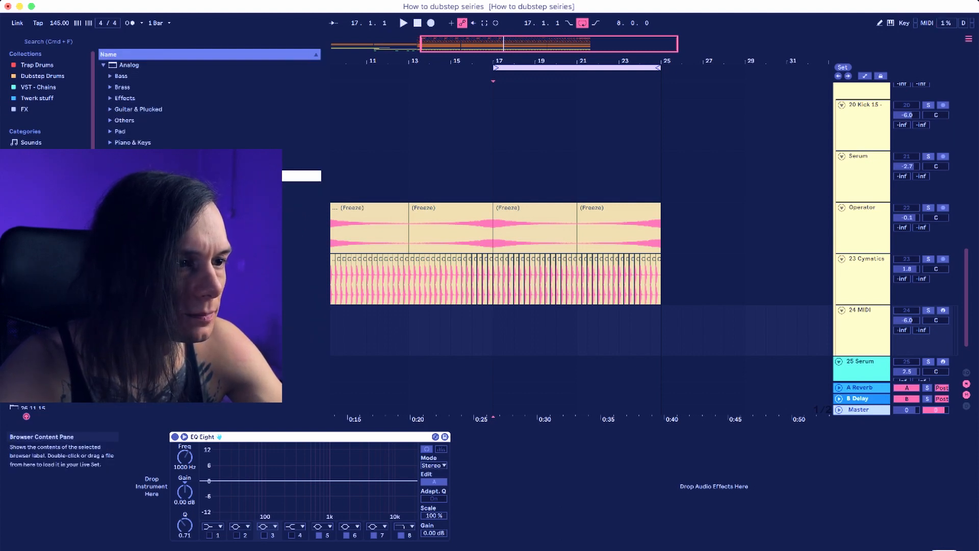
left_click(104, 65)
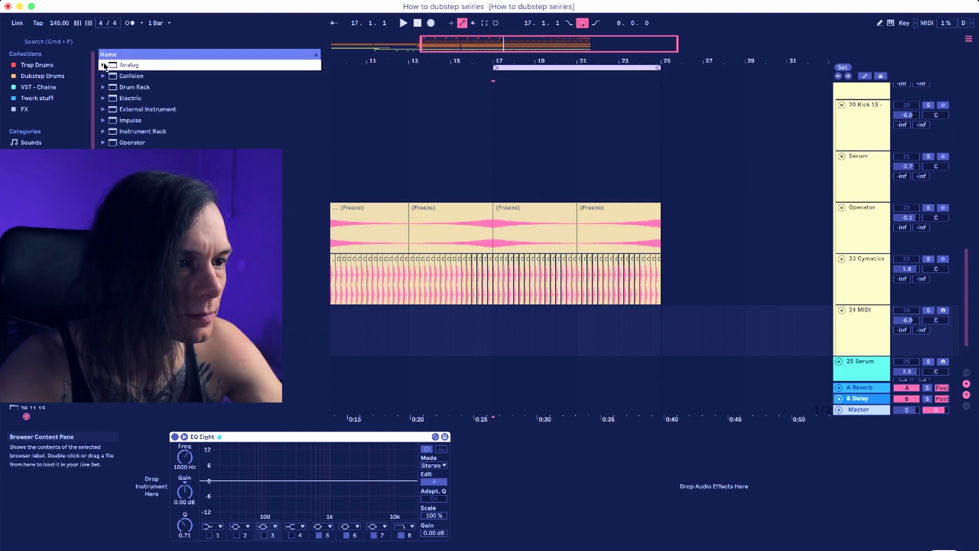
double_click(107, 144)
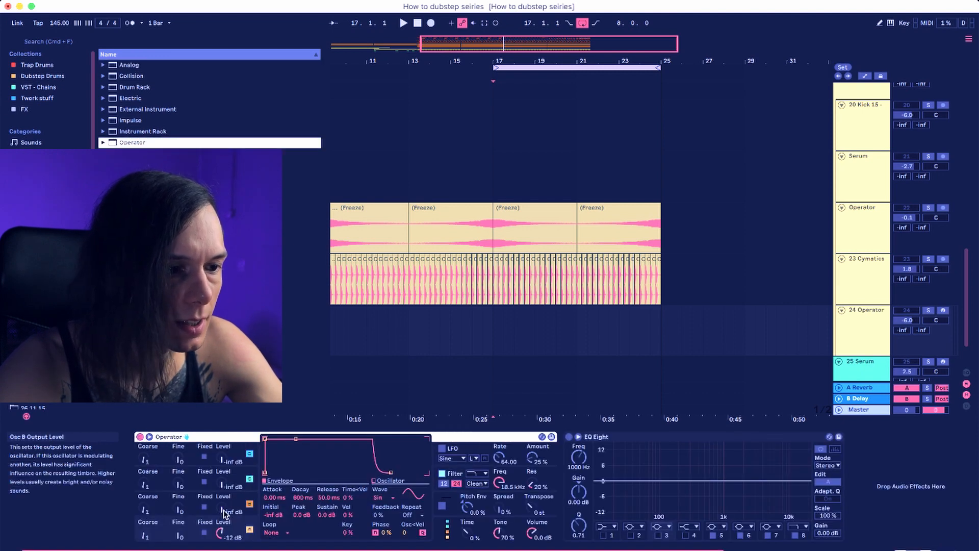
Set Operator's oscillator A waveform to Noise White, then solo and arm its track and enable the computer MIDI keyboard to test the sound.
left_click(385, 498)
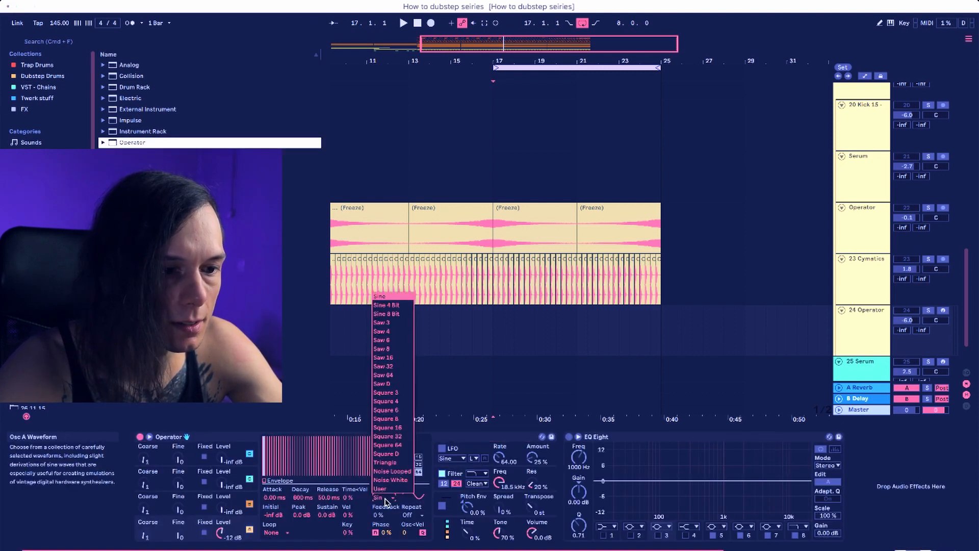
left_click(390, 480)
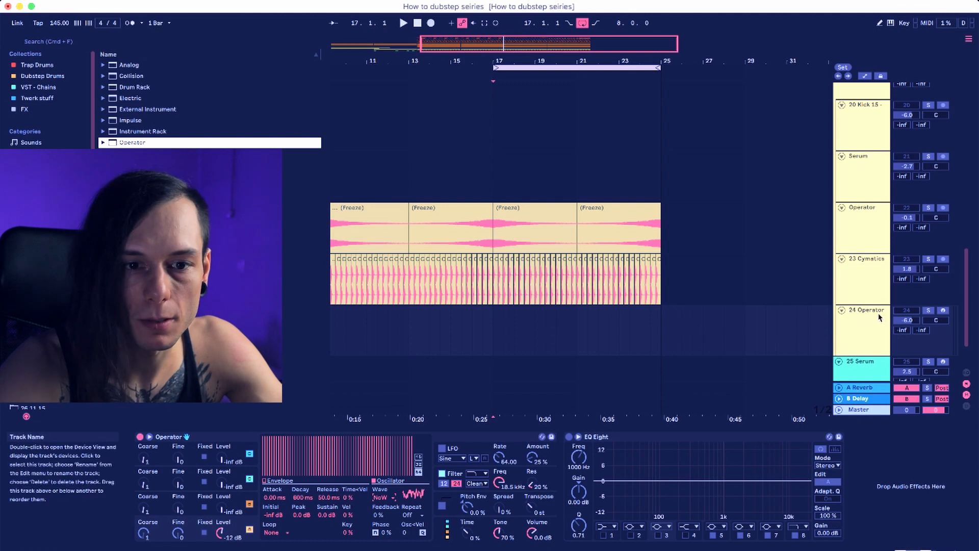
left_click(943, 311)
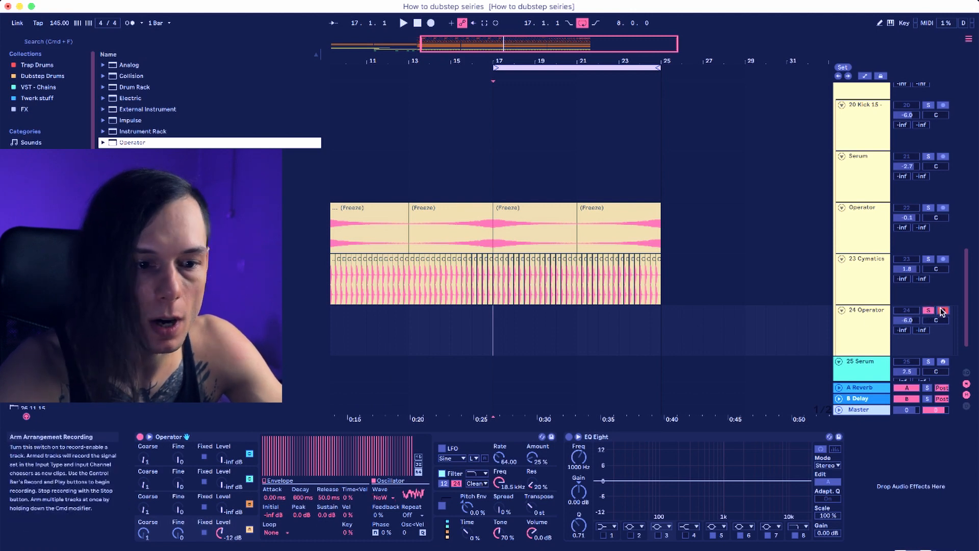
key("m")
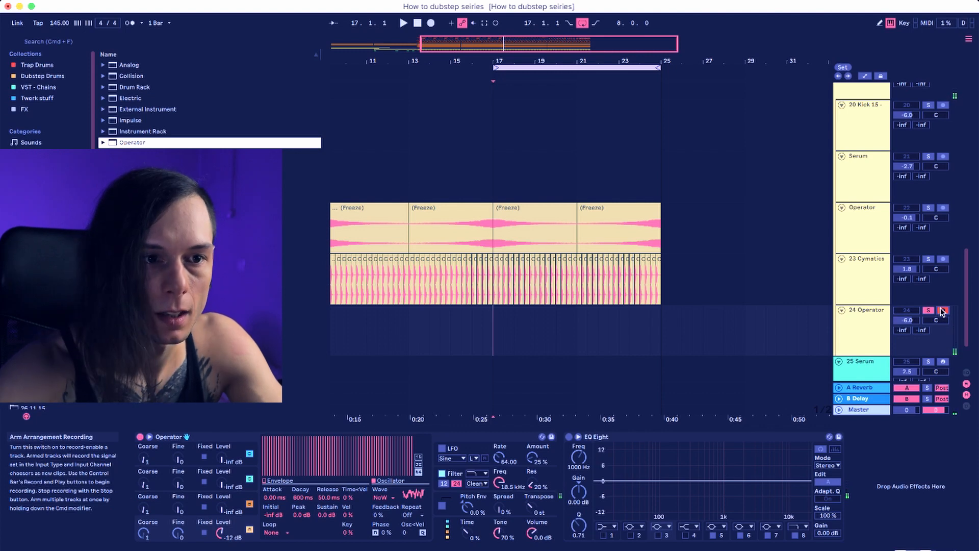
Create a MIDI clip on the 24 Operator track from bar 17 to 25, draw one note across all eight bars and play it.
left_click_drag(498, 343, 664, 338)
key("super+shift+m")
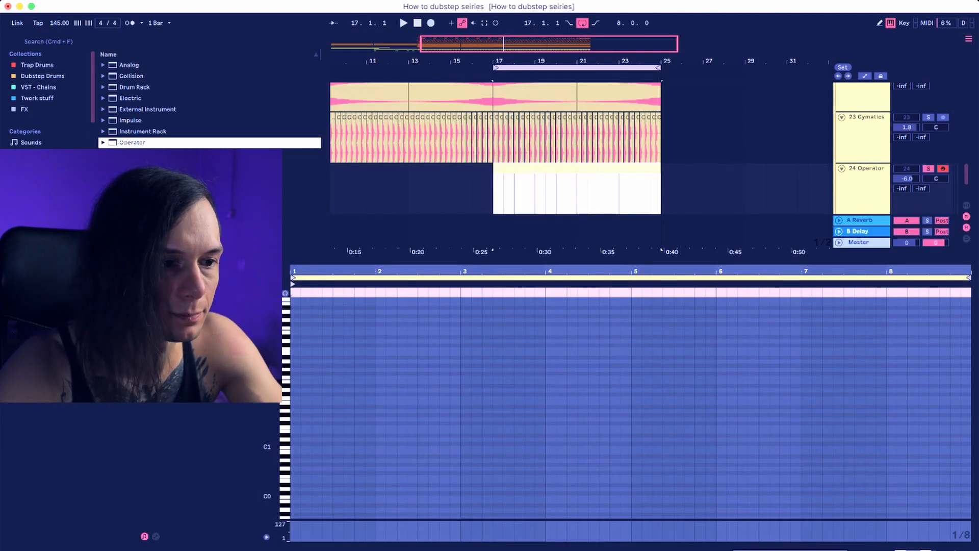
left_click(301, 390)
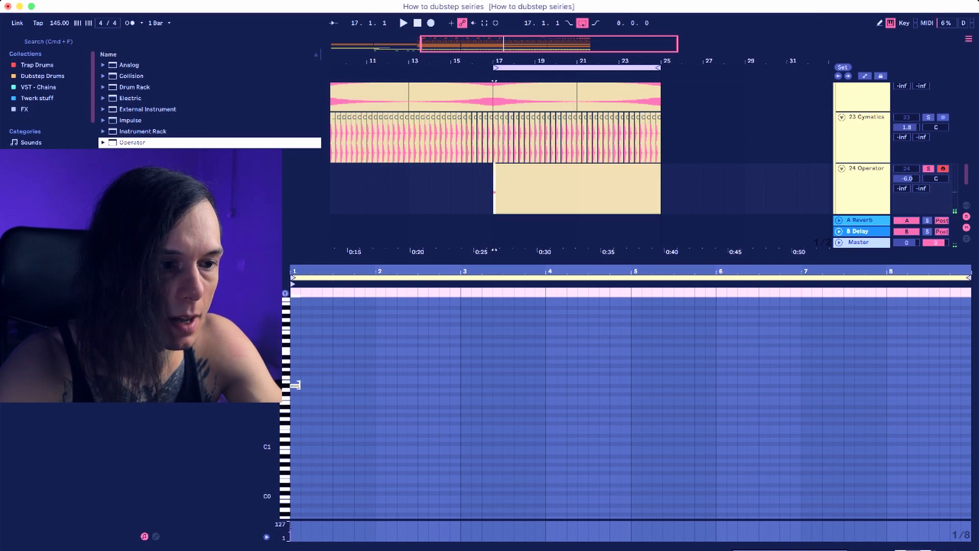
left_click_drag(295, 385, 959, 385)
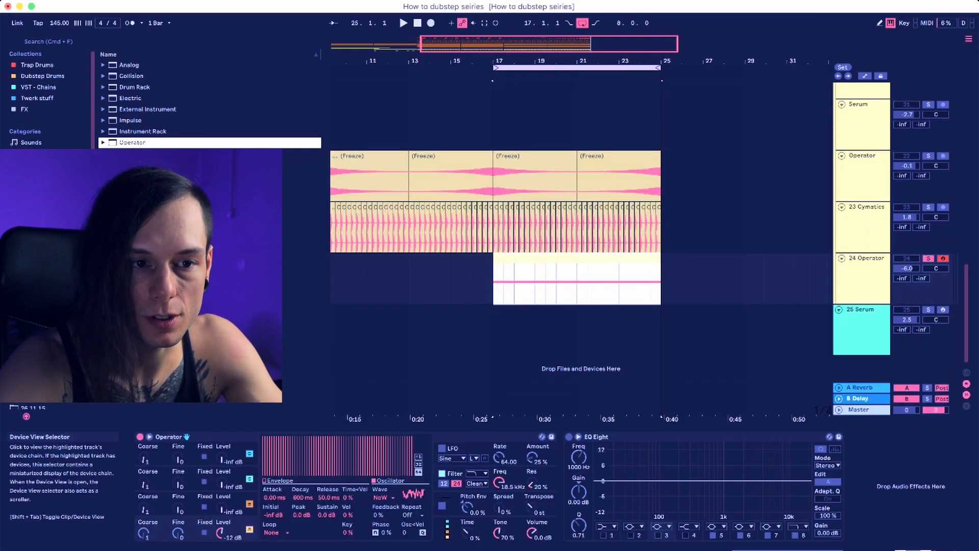
left_click(491, 287)
key("space")
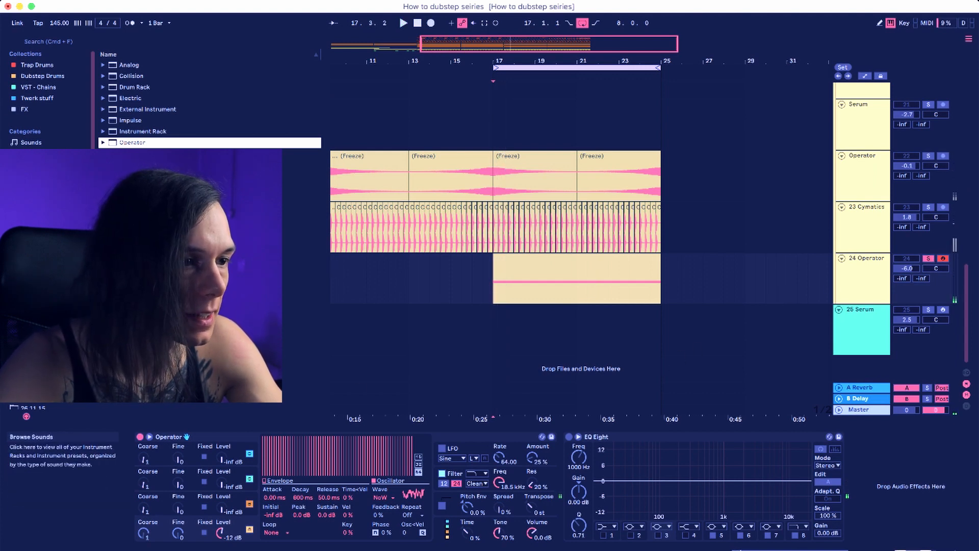
Find the Gate audio effect in the browser and add it after EQ Eight on the 24 Operator track.
left_click(40, 175)
scroll(203, 102, "down", 5)
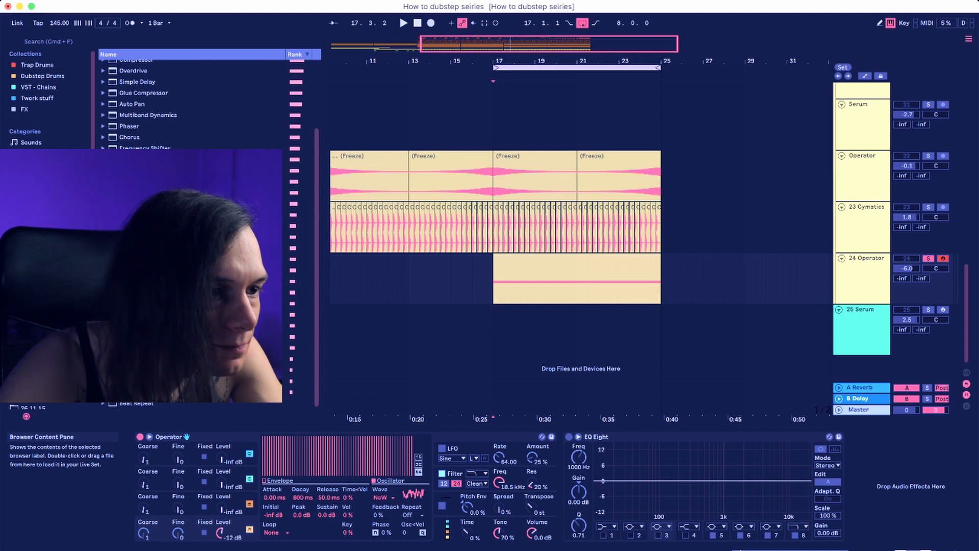
scroll(204, 101, "up", 5)
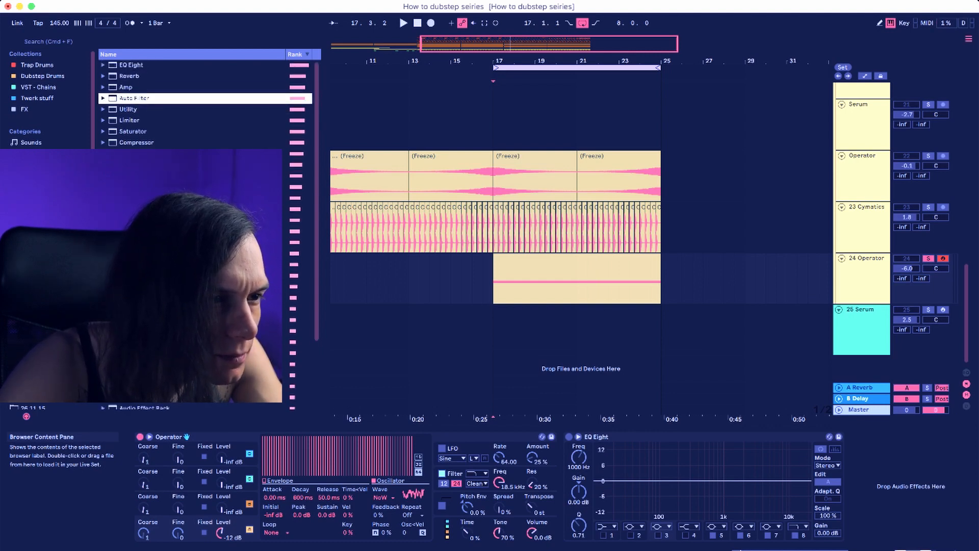
scroll(204, 102, "down", 1)
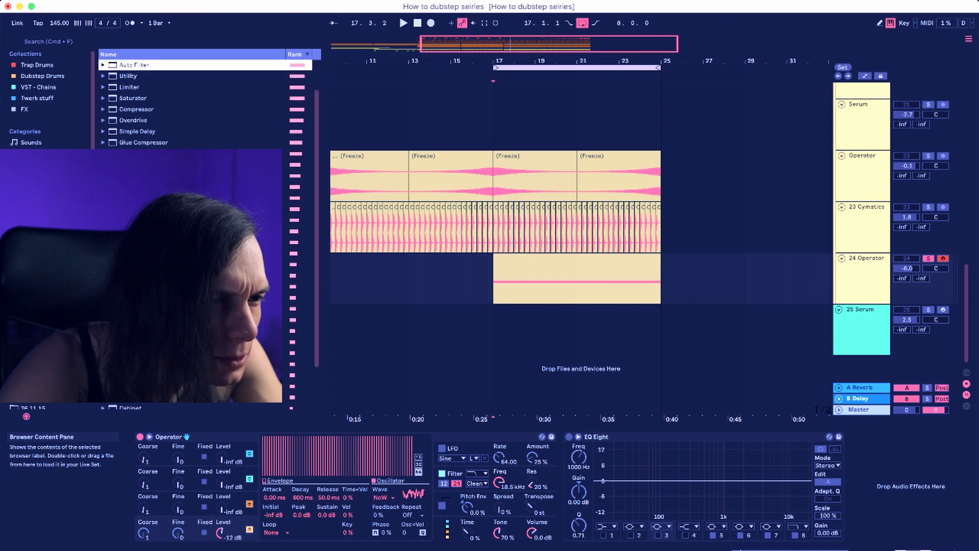
scroll(204, 102, "down", 2)
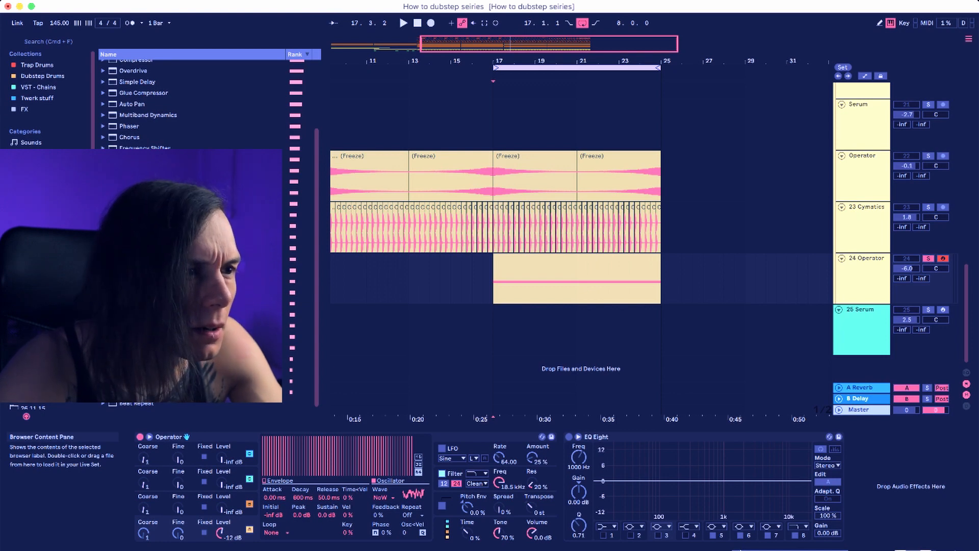
double_click(126, 181)
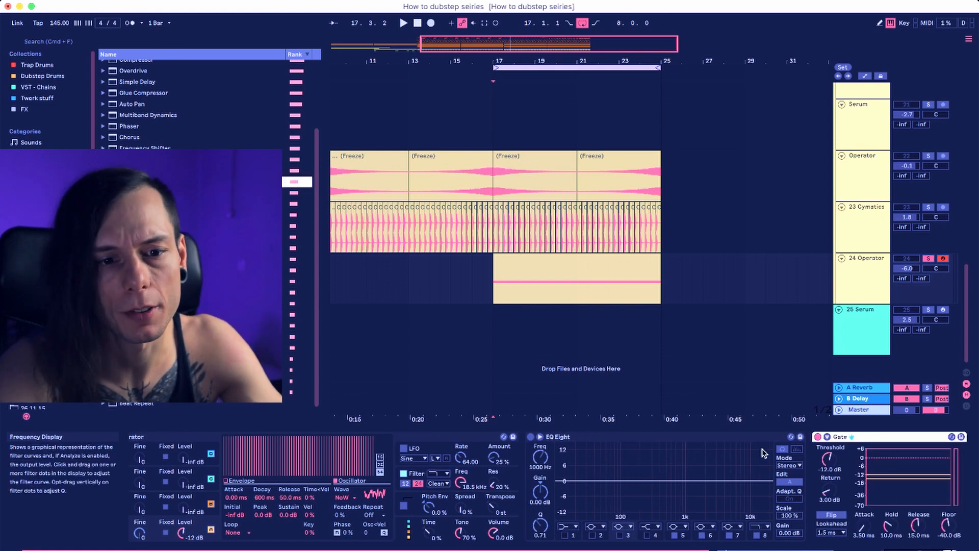
Expand the Gate's sidechain settings on the 24 Operator track and set its threshold to -11.8 dB during playback.
scroll(746, 506, "right", 3)
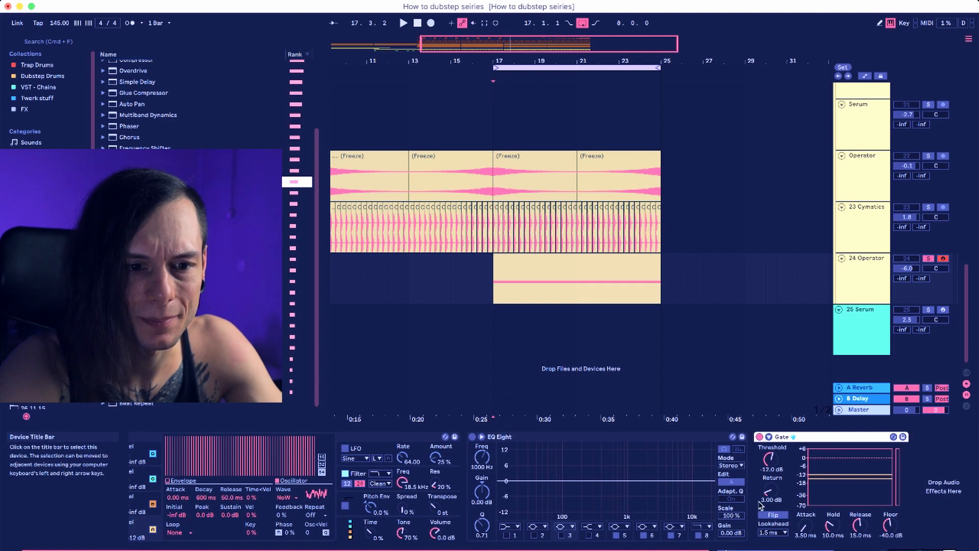
left_click(769, 437)
scroll(751, 490, "right", 5)
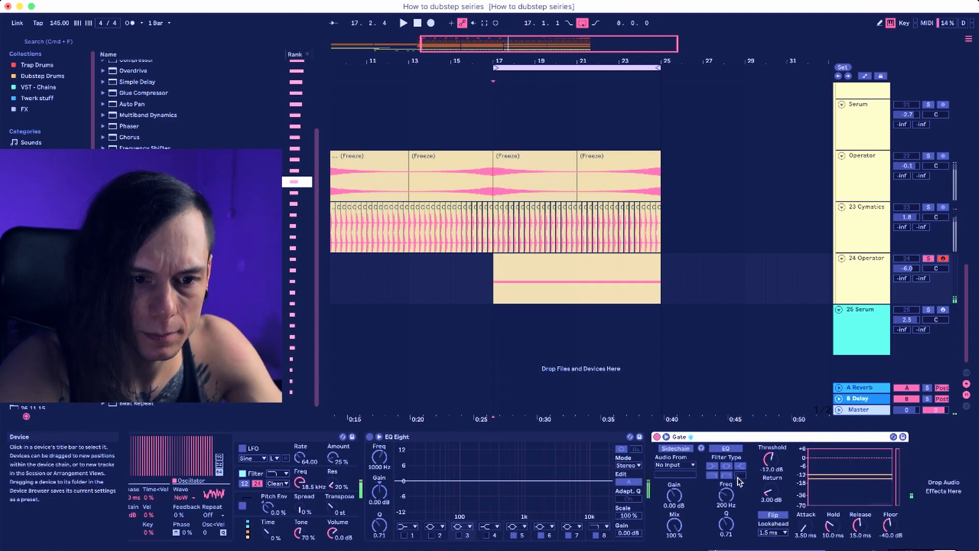
key("space")
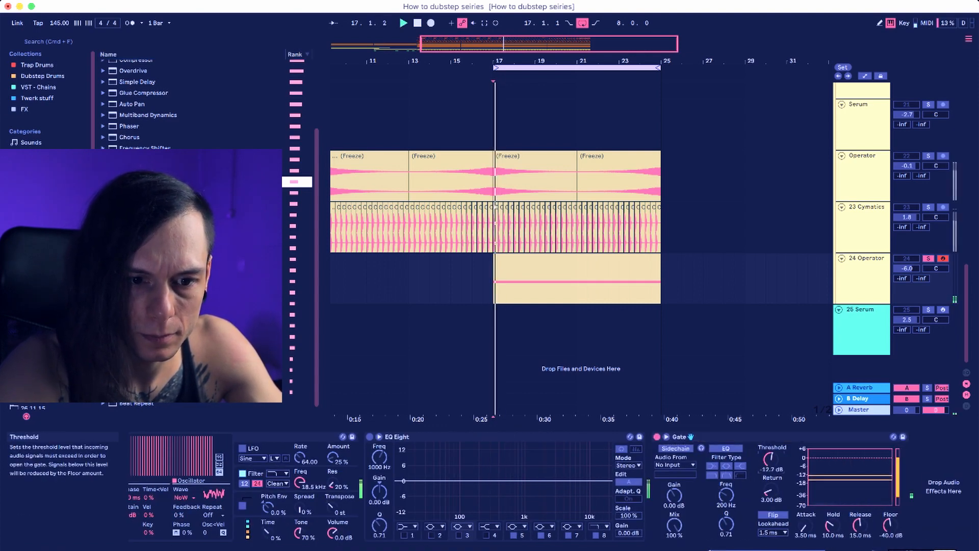
left_click_drag(769, 459, 769, 458)
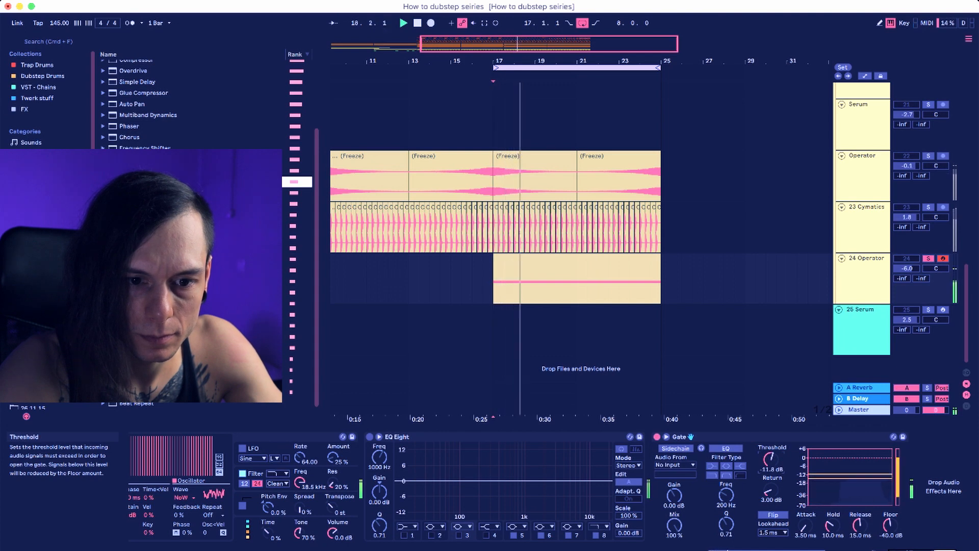
key("space")
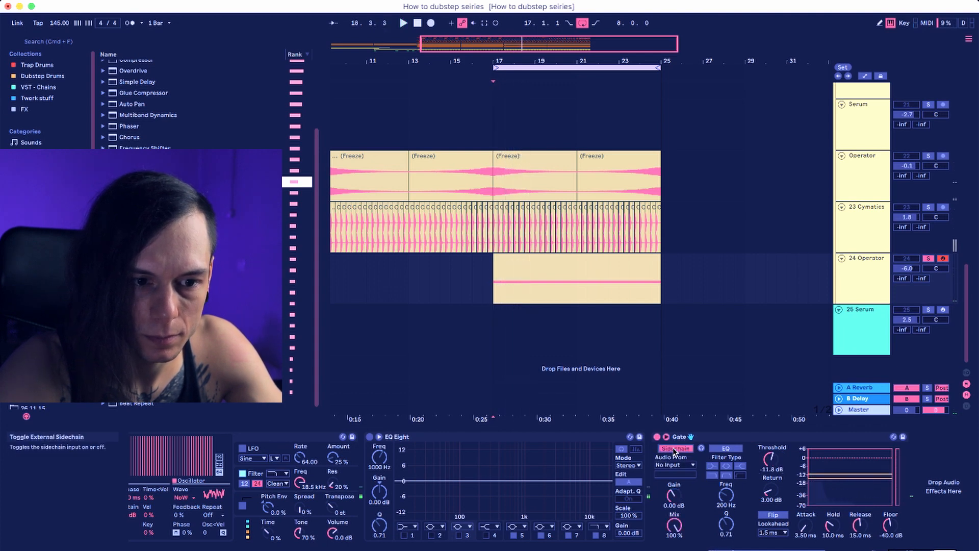
Enable the Gate's sidechain with the Kick track as its audio source and play the result.
left_click(675, 465)
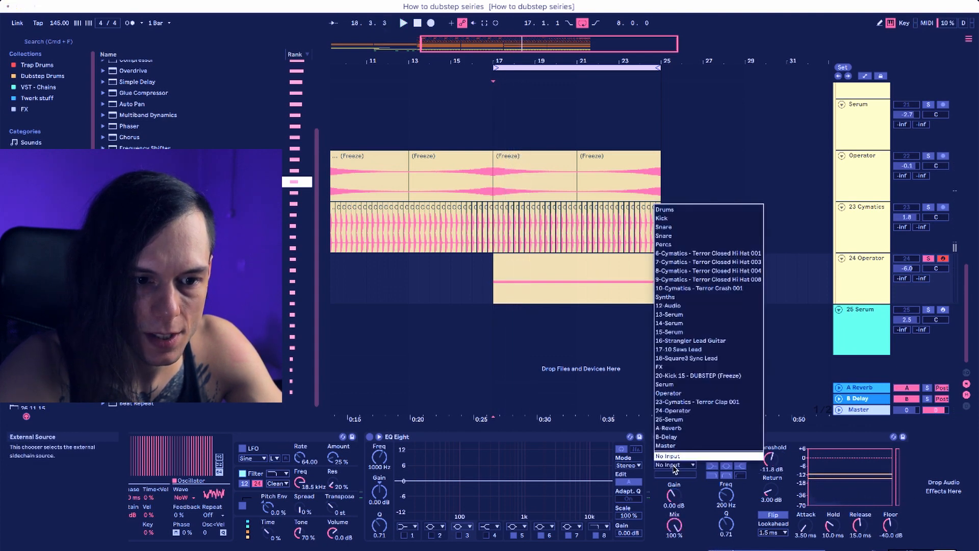
left_click(670, 219)
key("space")
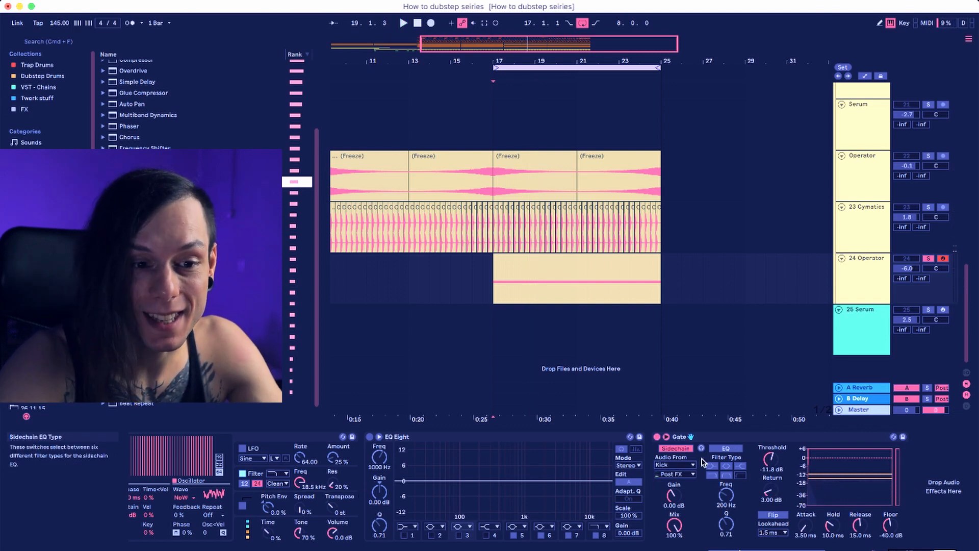
Play the soloed noise track from bar 17 in short passes to check how the kick triggers the gate.
left_click(694, 438)
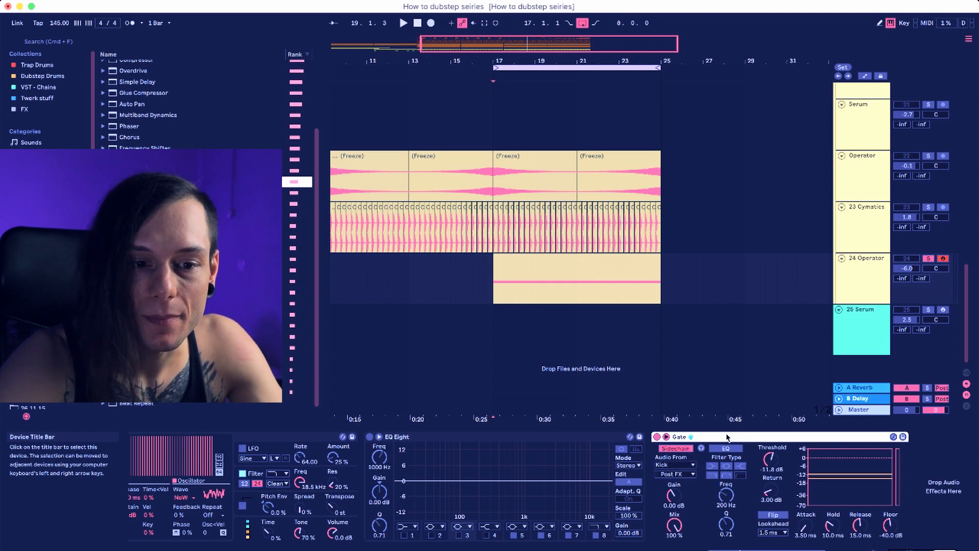
key("space")
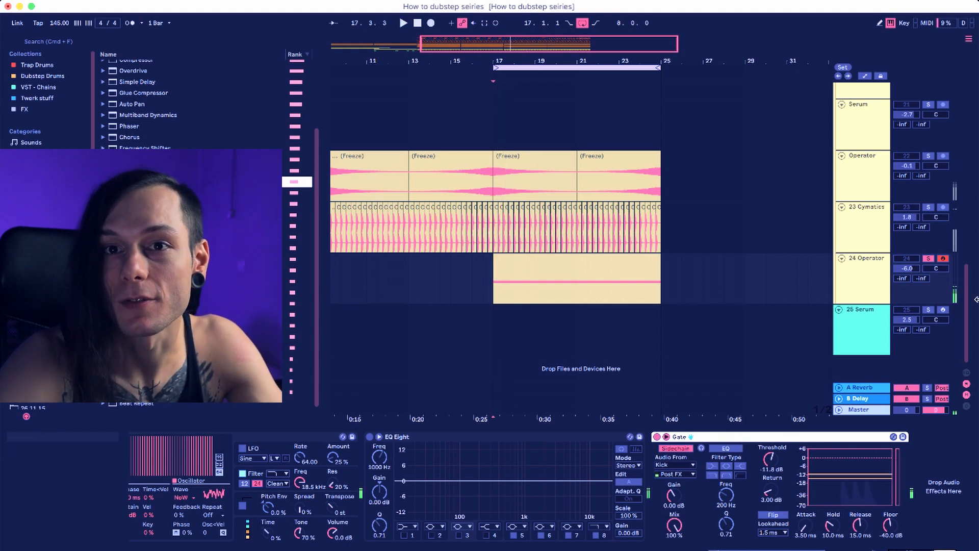
key("space")
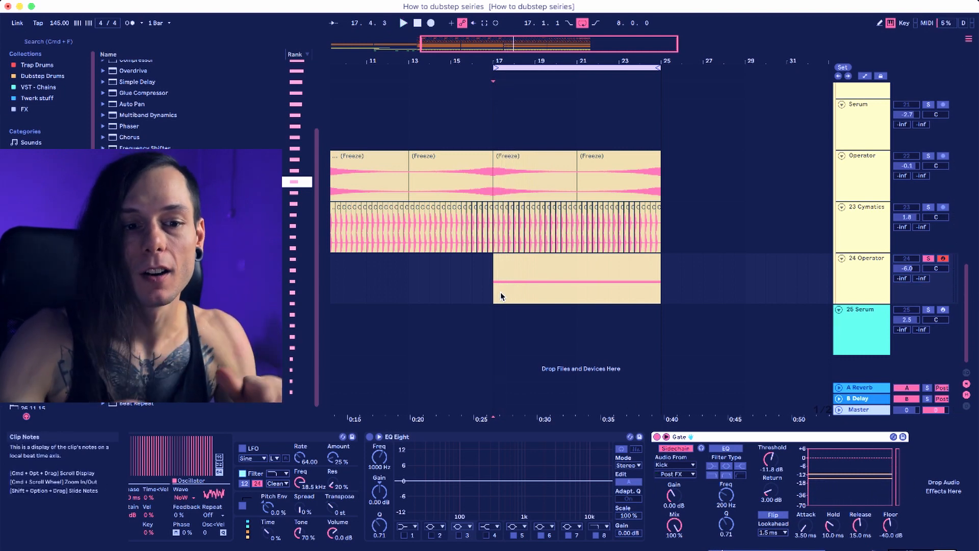
key("space")
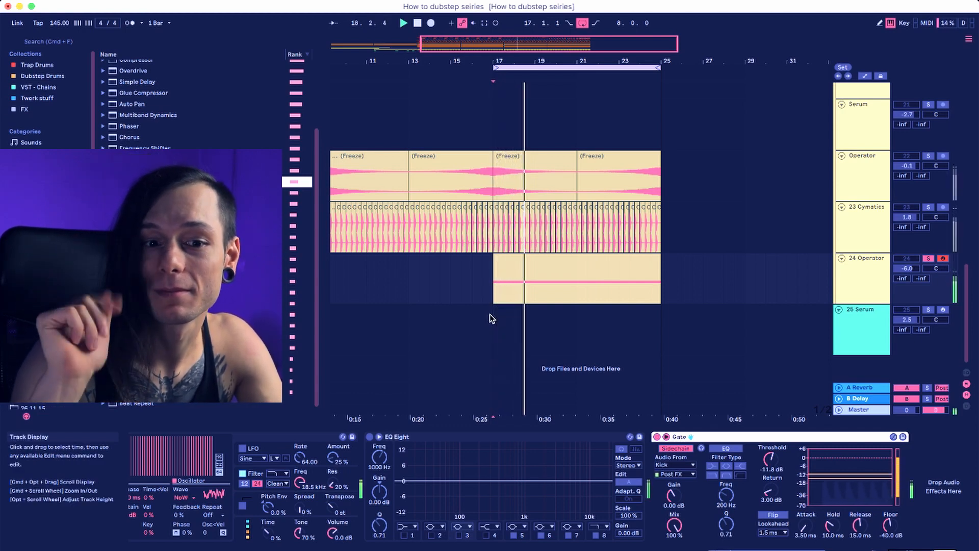
key("space")
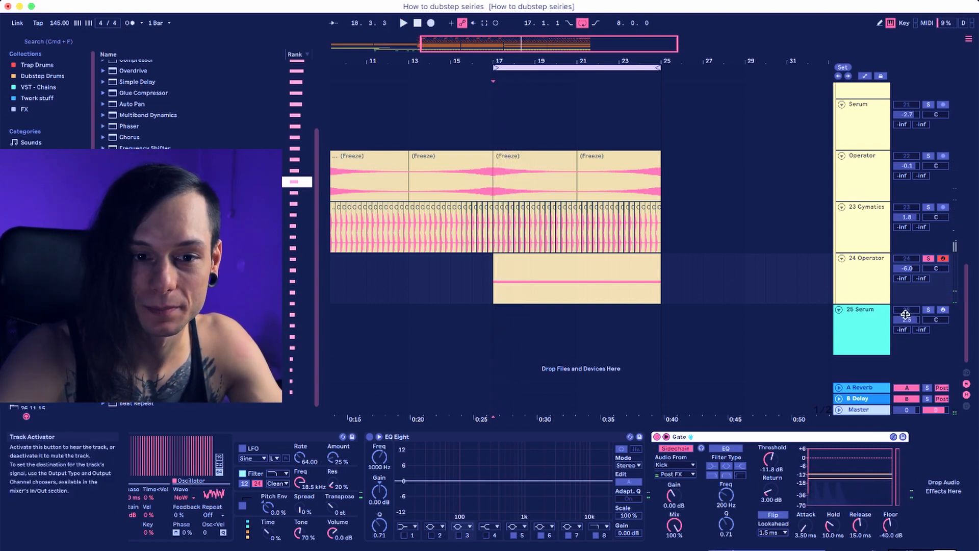
Raise the 24 Operator track's volume to 0 dB, unsolo the track and play it in the full mix.
key("space")
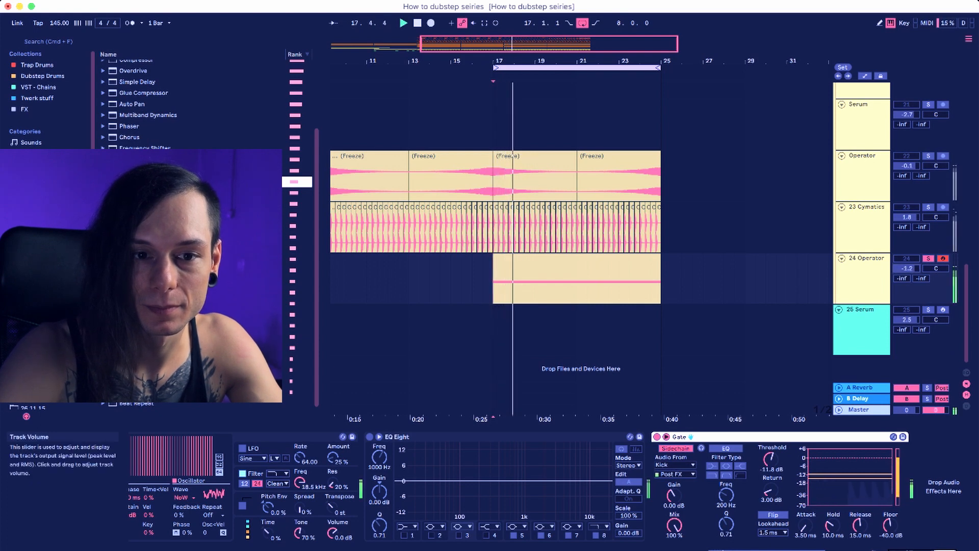
left_click(928, 259)
key("space")
left_click_drag(906, 269, 907, 264)
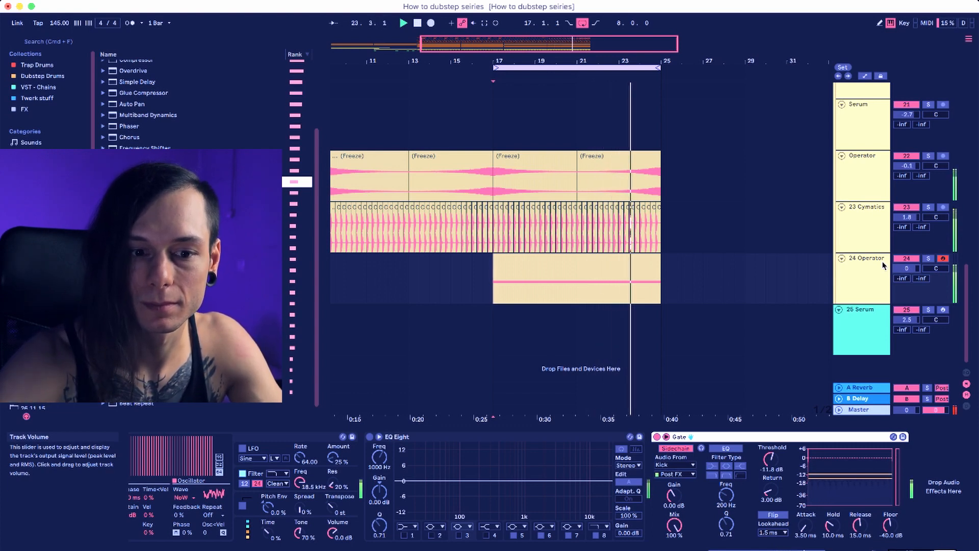
Solo the 24 Operator track and play the gated noise around bar 23.
left_click(928, 259)
key("space")
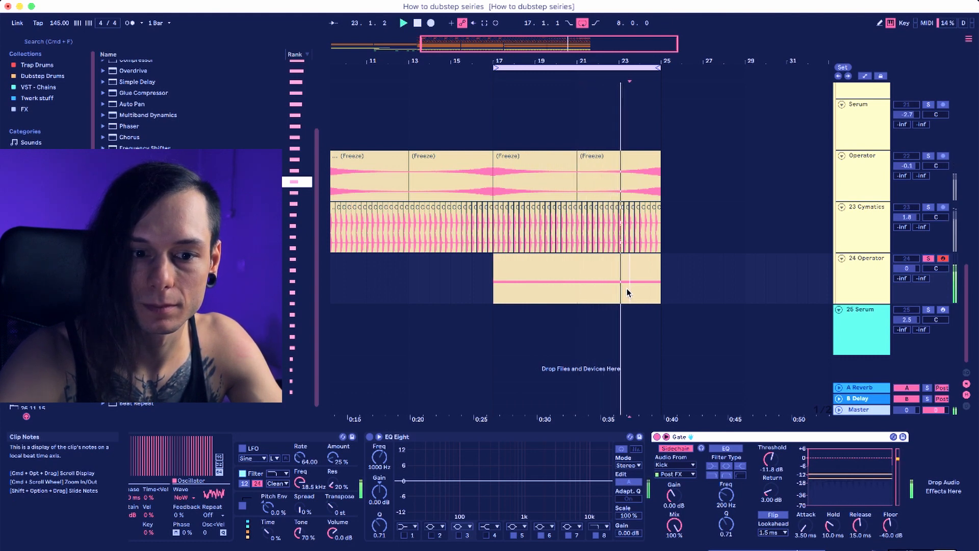
key("space")
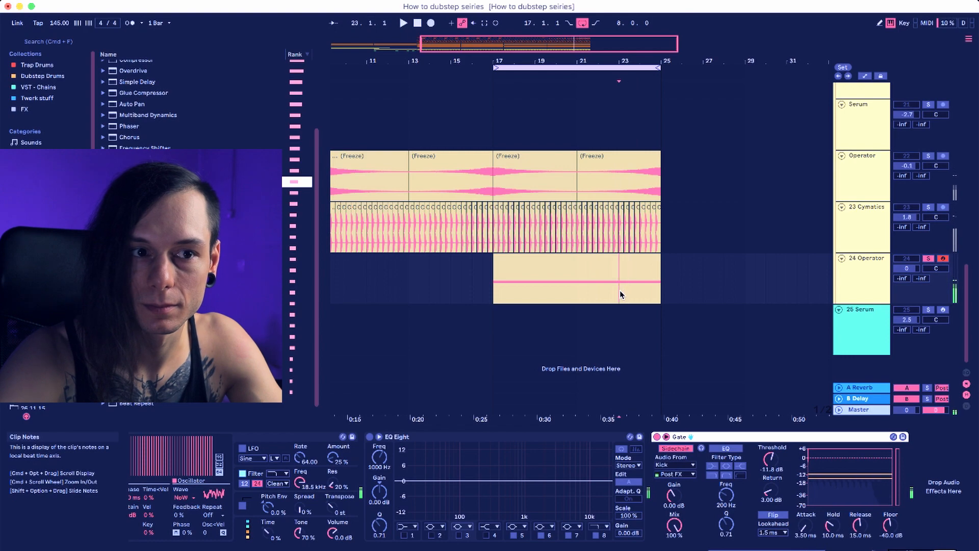
Select a 1/16 slice at bar 23 across the Kick and both Snare tracks and duplicate it up to bar 24.
scroll(620, 290, "up", 15)
left_click_drag(623, 60, 624, 104)
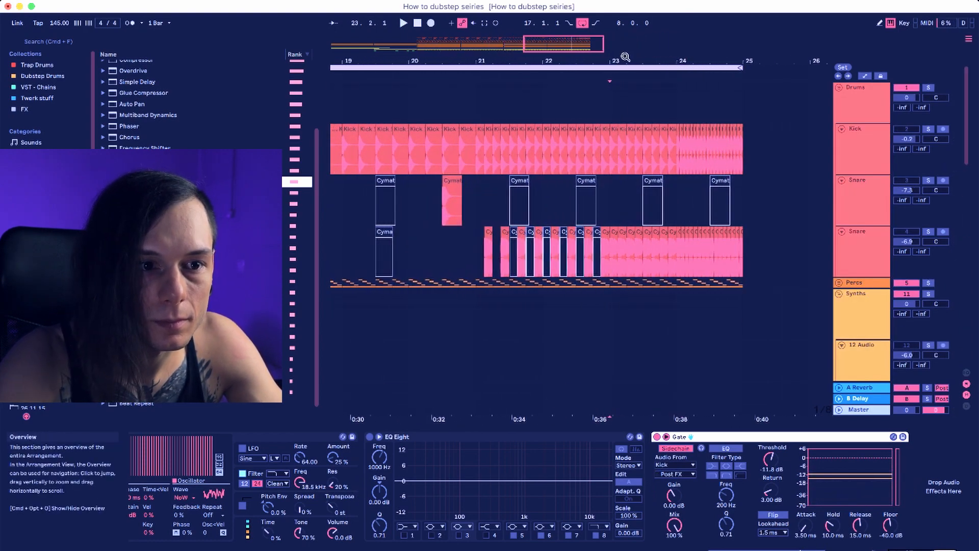
left_click_drag(623, 60, 609, 250)
key("super+d")
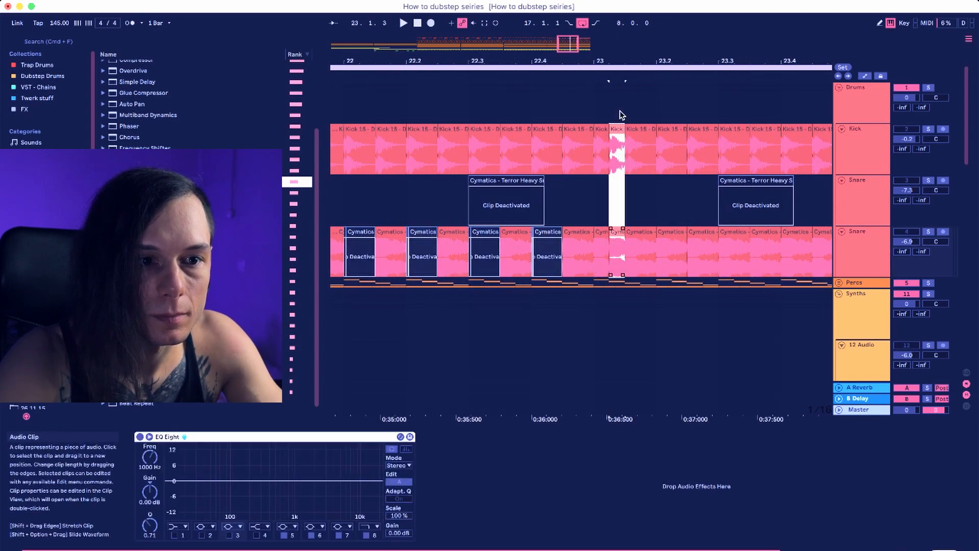
left_click_drag(624, 61, 549, 46)
key("super+d")
key("super+d")
key("super+d")
key("super+d")
key("super+d")
key("super+d")
key("super+d")
key("super+d")
key("super+d")
key("super+d")
key("super+d")
key("super+d")
key("super+d")
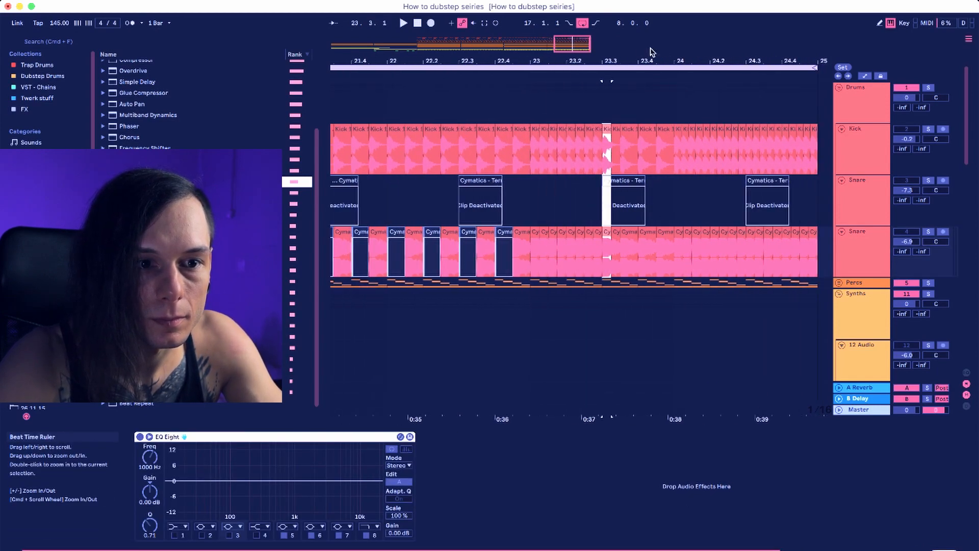
key("super+d")
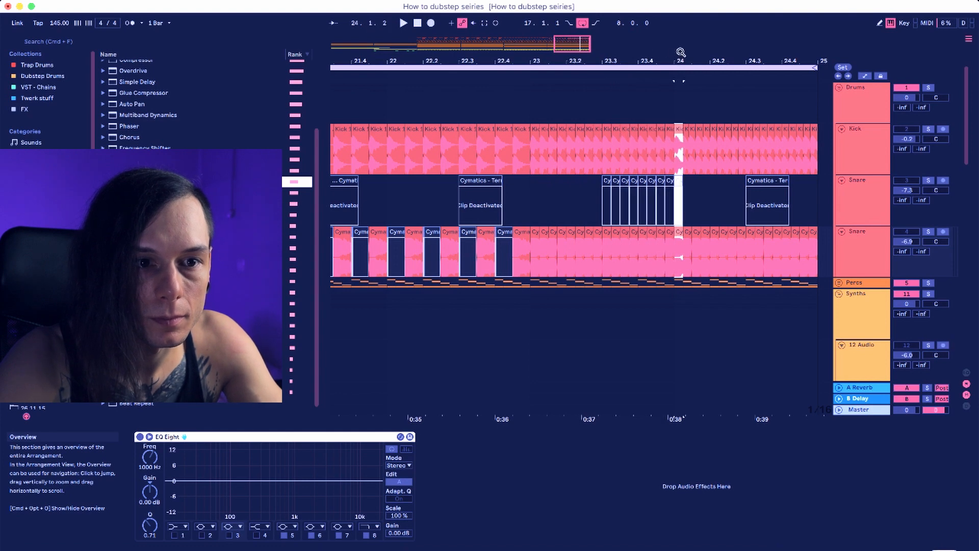
Select a 1/32 slice at bar 24 across the Kick and both Snare tracks and duplicate it up to bar 25.
left_click_drag(679, 61, 680, 120)
left_click(668, 243)
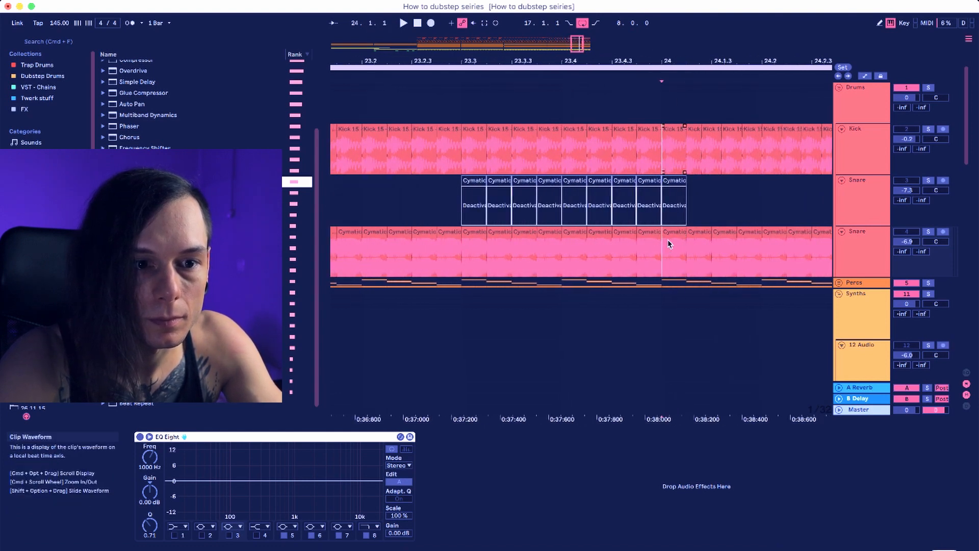
left_click_drag(699, 61, 603, 36)
key("super+d")
key("super+d")
key("super+d")
key("super+d")
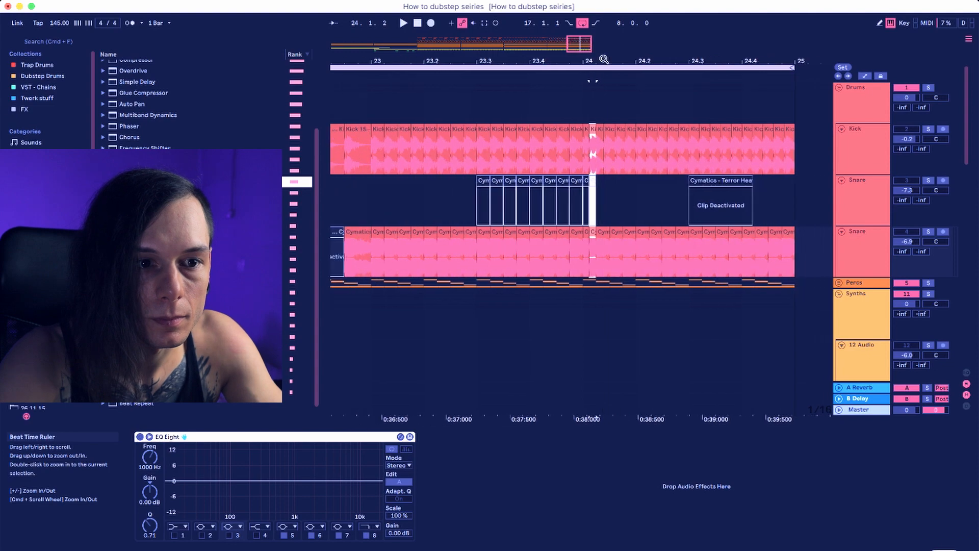
key("super+d")
key("super+d")
key("super+d")
key("super+d")
key("super+d")
key("super+d")
key("super+d")
key("super+d")
key("super+d")
key("super+d")
key("super+d")
key("super+d")
key("super+d")
key("super+d")
key("super+d")
key("super+d")
key("super+d")
key("super+d")
key("super+d")
key("super+d")
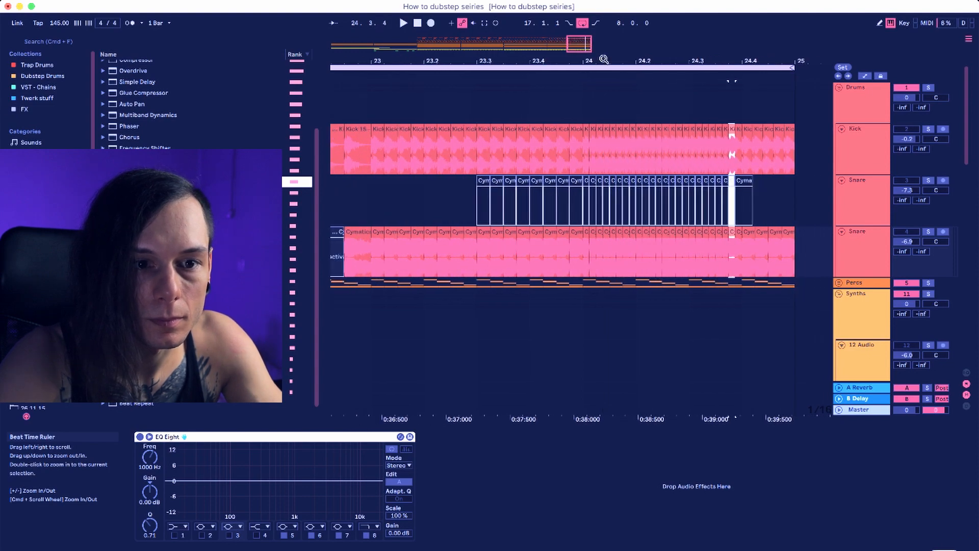
key("super+d")
key("super+d")
key("super+d")
key("super+d")
Play the soloed 24 Operator track from bar 21 to hear the noise gated by the faster kicks.
scroll(604, 59, "down", 10)
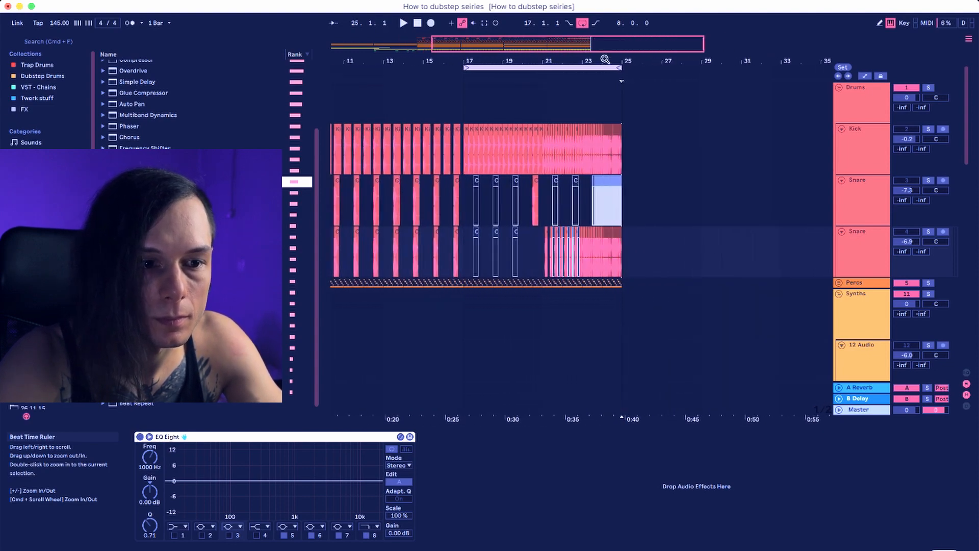
scroll(610, 198, "down", 15)
scroll(609, 199, "down", 5)
left_click(535, 290)
left_click(550, 290)
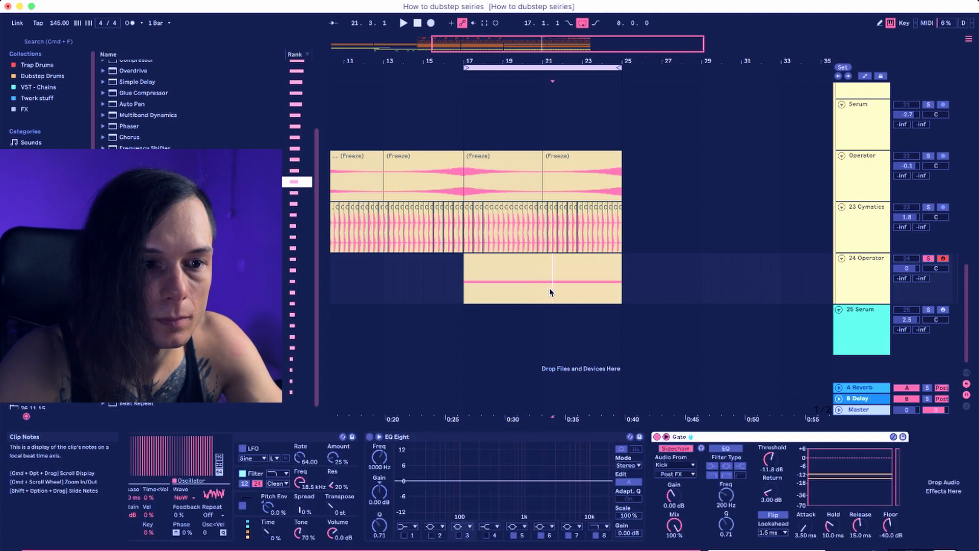
left_click(541, 290)
key("space")
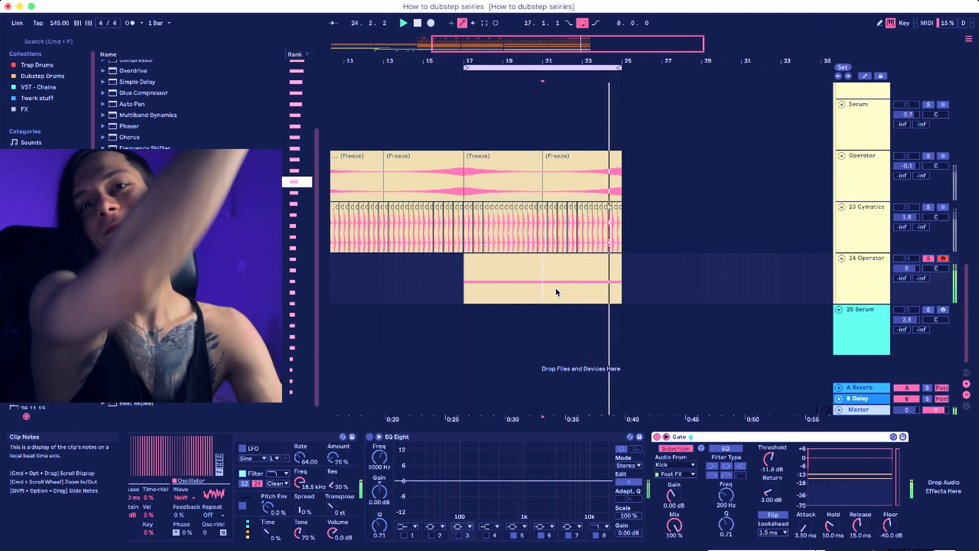
key("space")
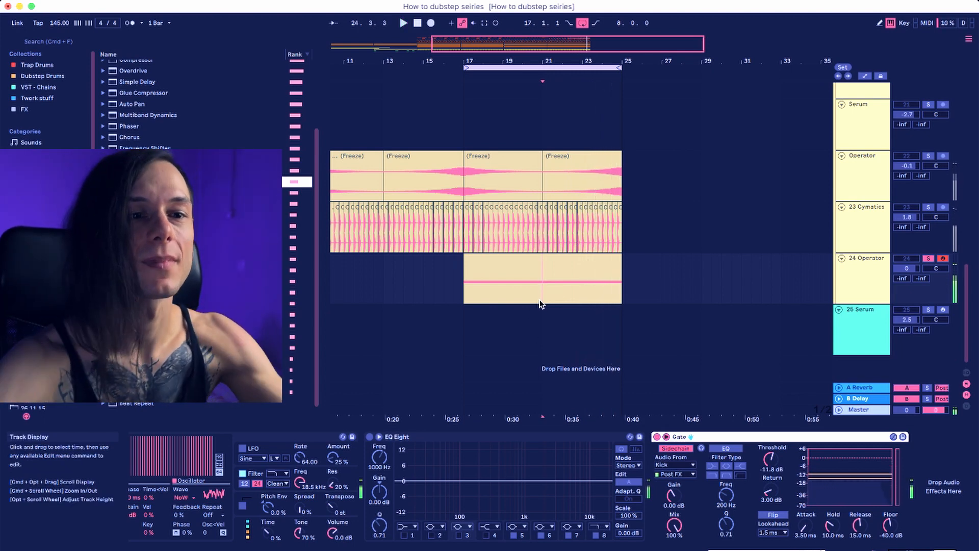
Unsolo the 24 Operator track, put the insert marker at bar 17 and fold all tracks and groups.
left_click(927, 258)
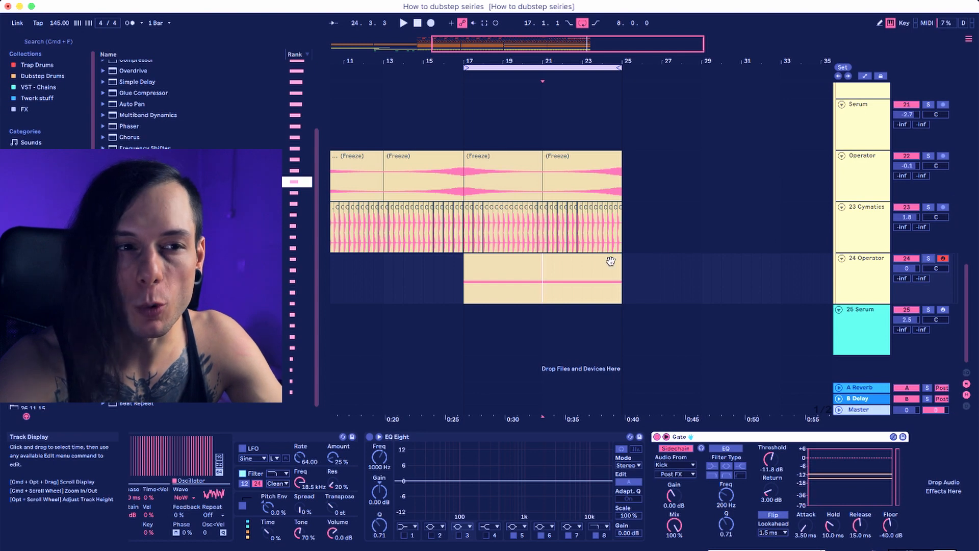
left_click(460, 283)
scroll(460, 288, "up", 5)
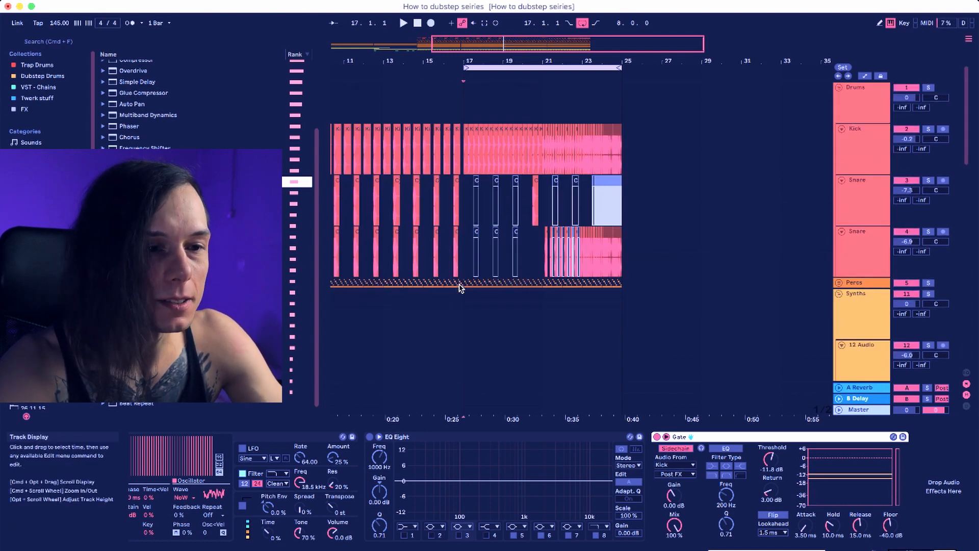
key("alt+super+u")
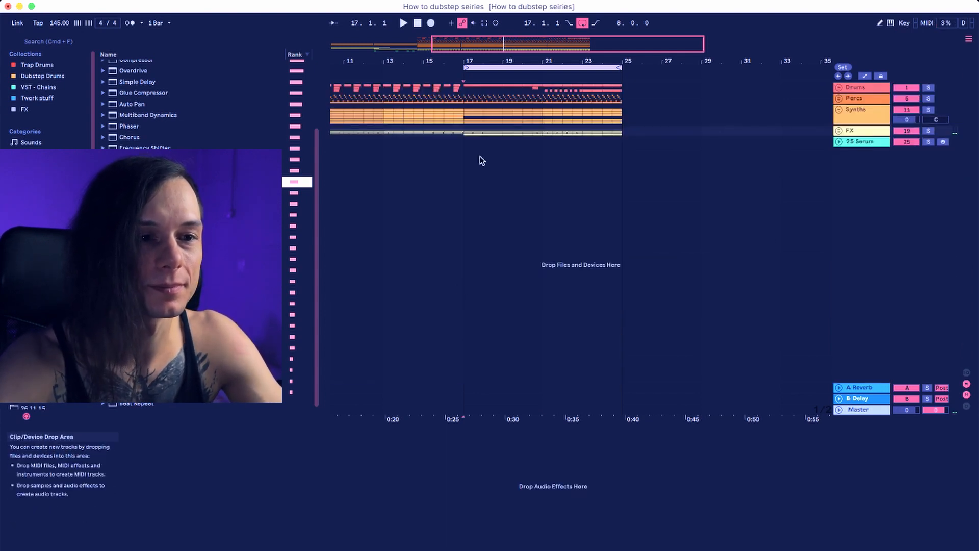
Unfold the FX group, insert a MIDI track below 24 Operator and create an empty MIDI clip on it from bar 17 to 25.
left_click(839, 132)
scroll(866, 265, "down", 3)
left_click(872, 321)
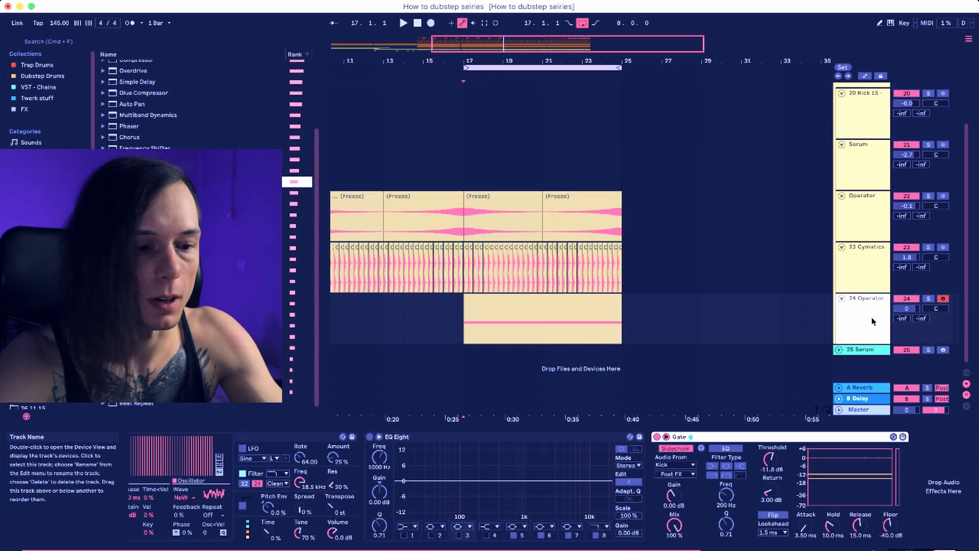
key("super+shift+t")
scroll(461, 323, "down", 2)
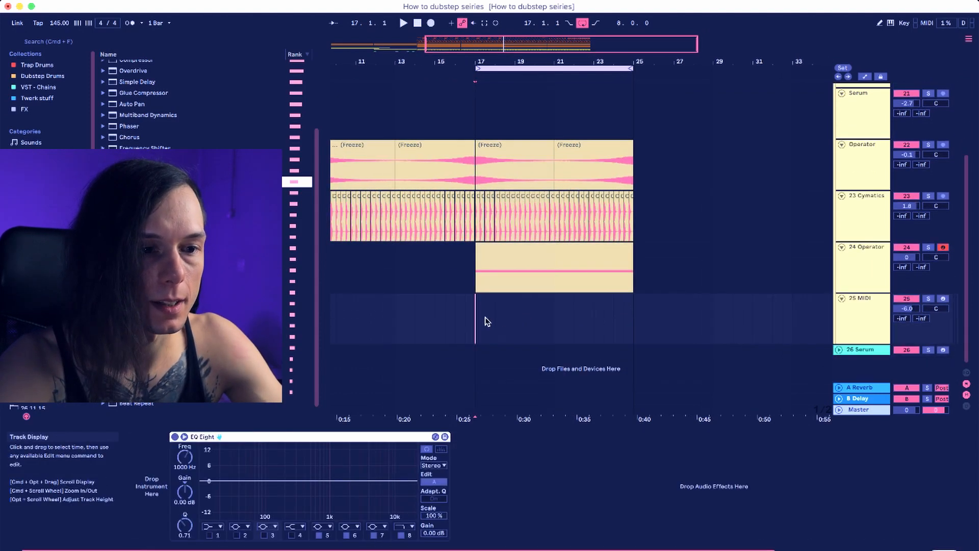
left_click_drag(478, 322, 641, 312)
key("super+shift+m")
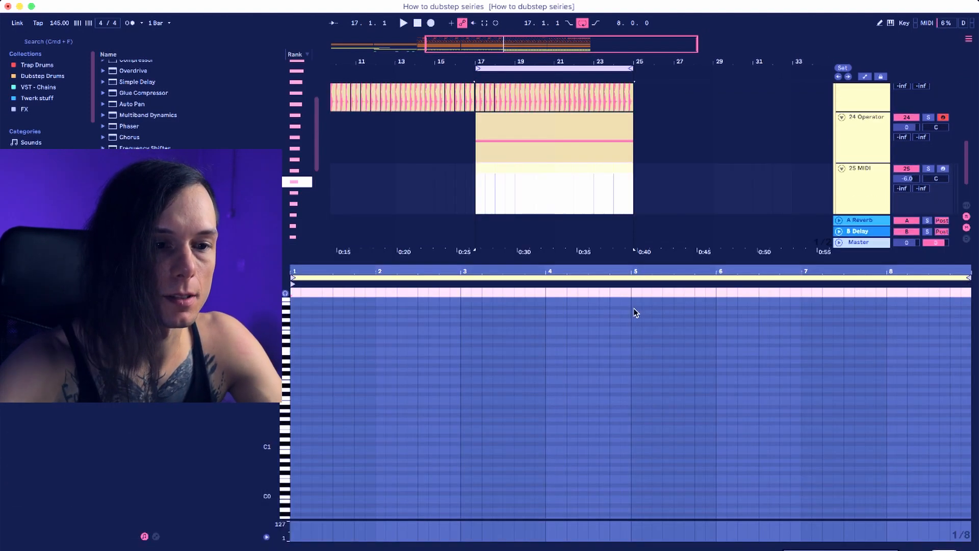
Search the instruments in the browser for "lead".
key("shift+Tab")
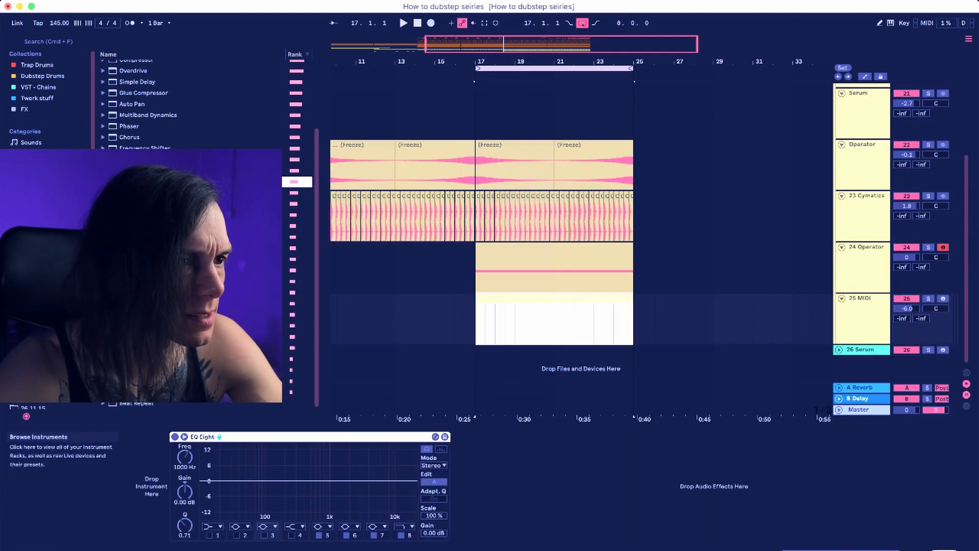
left_click(37, 164)
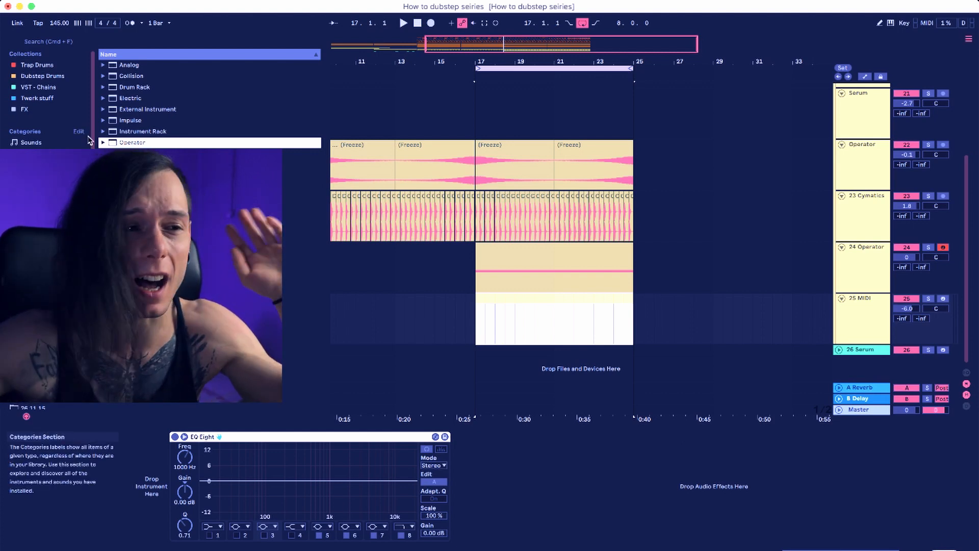
left_click(93, 42)
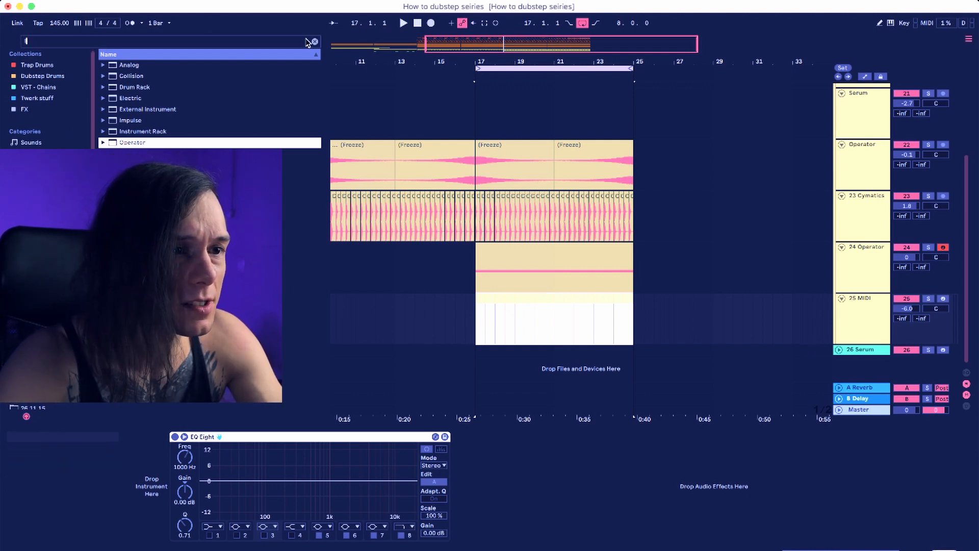
type("la")
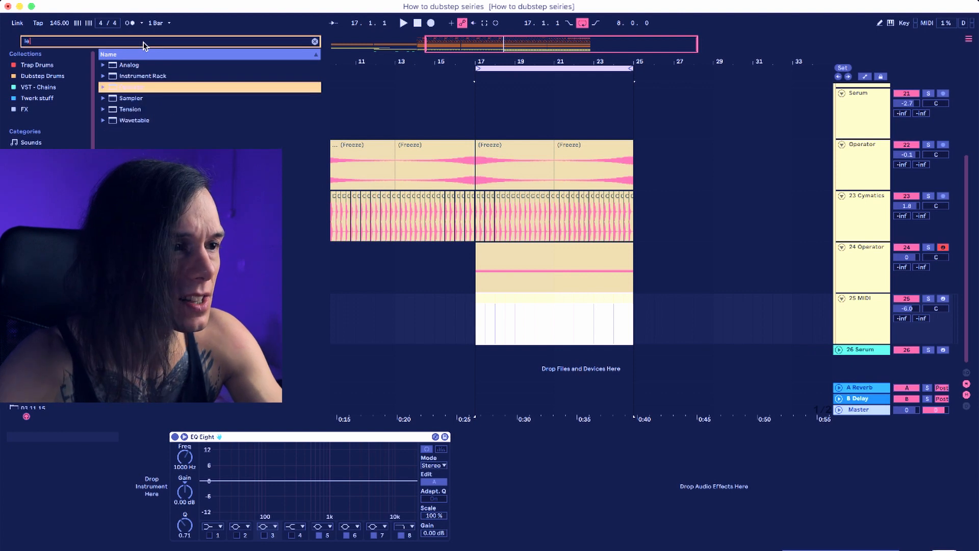
key("BackSpace")
key("BackSpace")
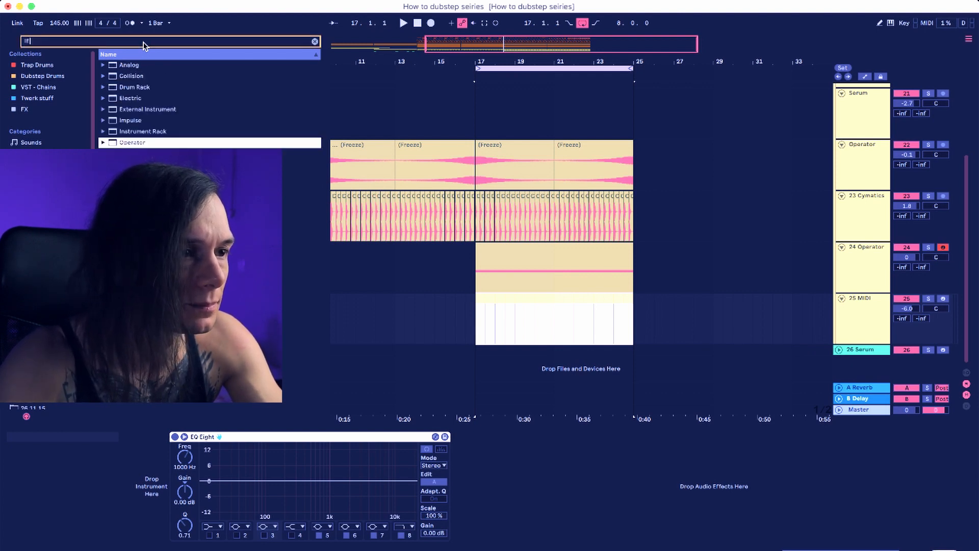
type("lead")
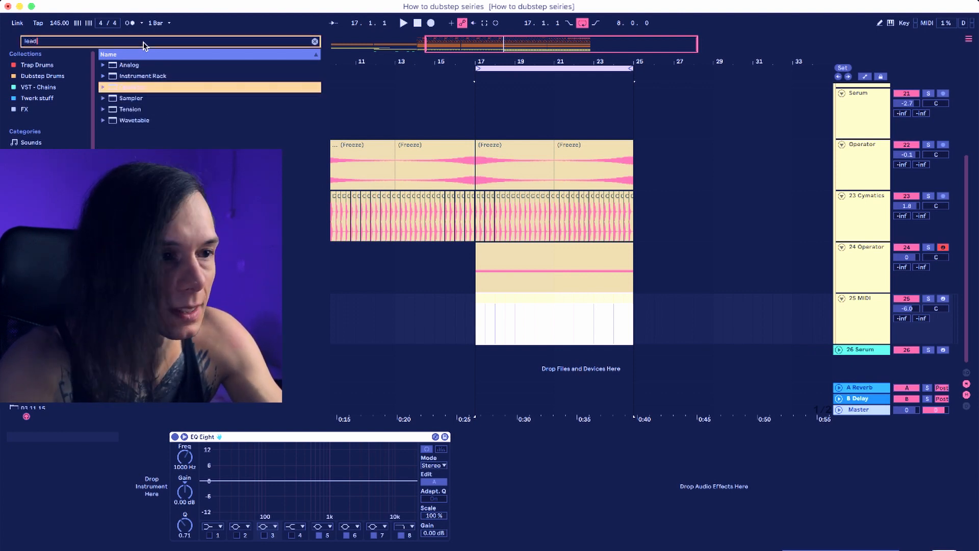
Audition the Wavetable Synth Lead presets and load Model H Lead onto the 25 MIDI track.
left_click(104, 121)
left_click(108, 131)
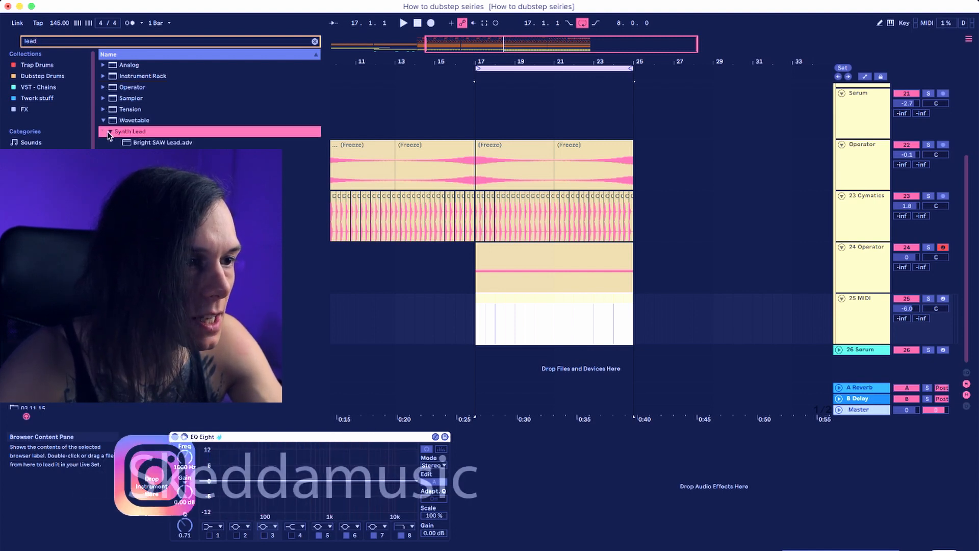
left_click(150, 144)
left_click(150, 164)
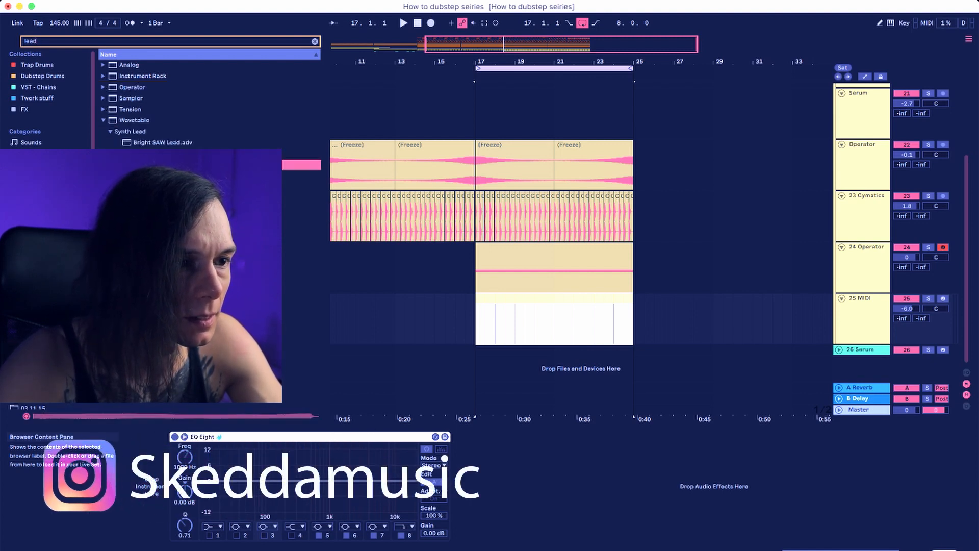
key("Up")
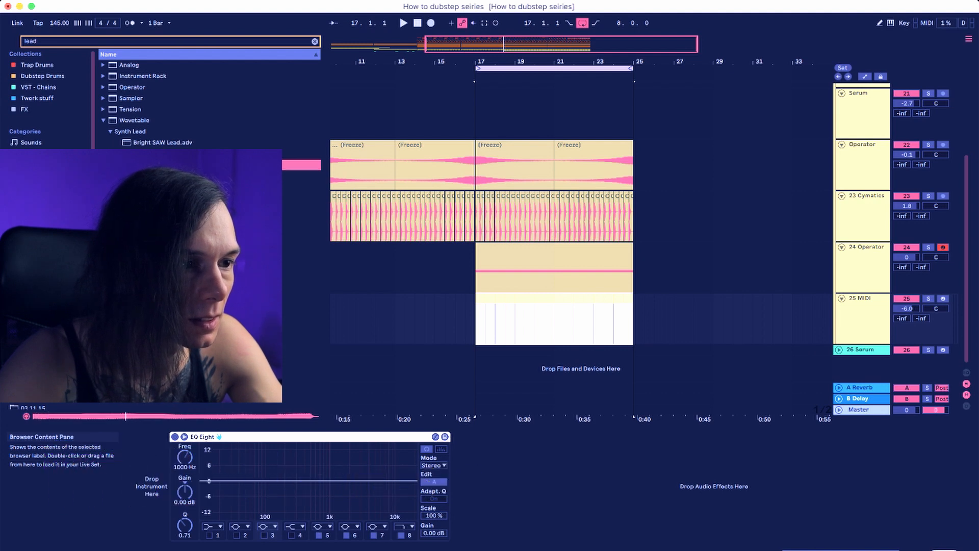
double_click(153, 176)
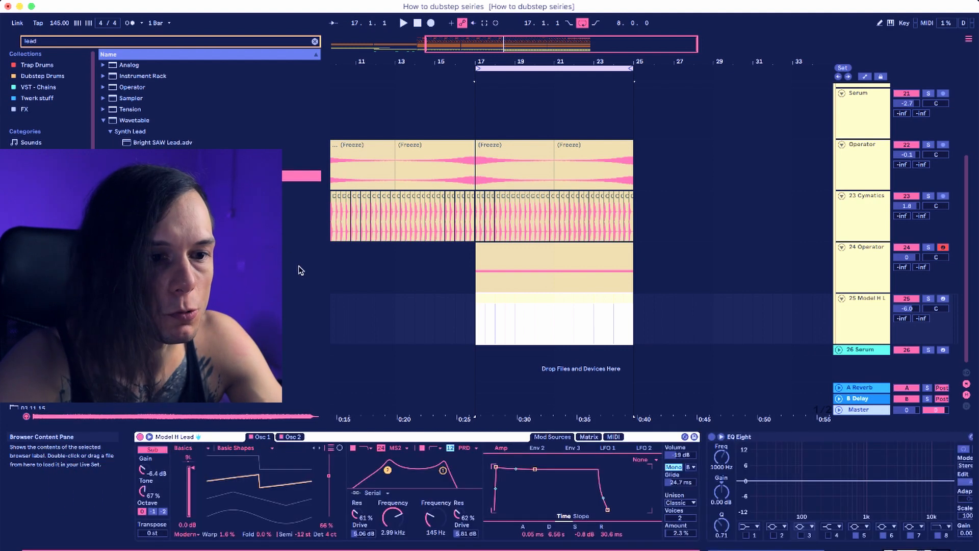
Solo and arm the Model H Lead track, show its empty clip's notes and enable the computer MIDI keyboard.
left_click(471, 326)
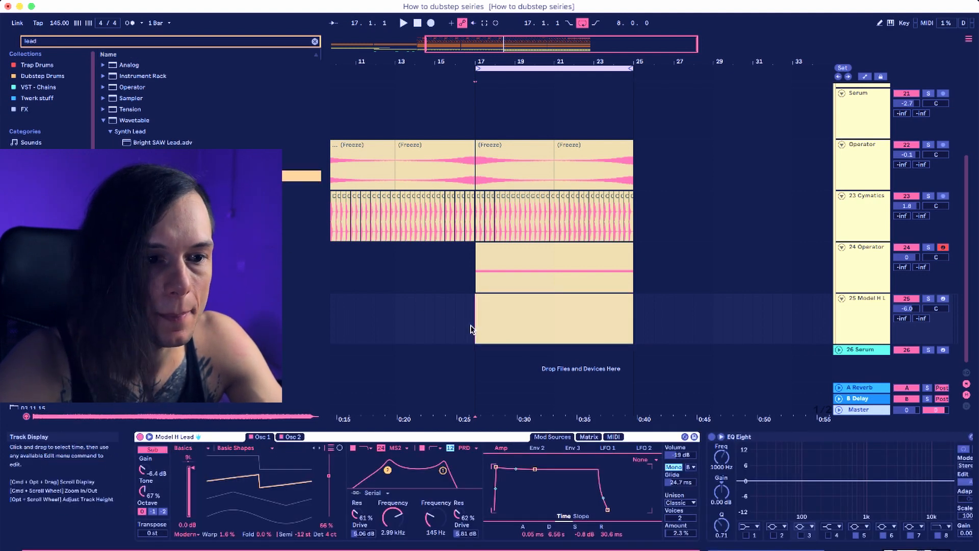
left_click(943, 299)
key("super+shift+m")
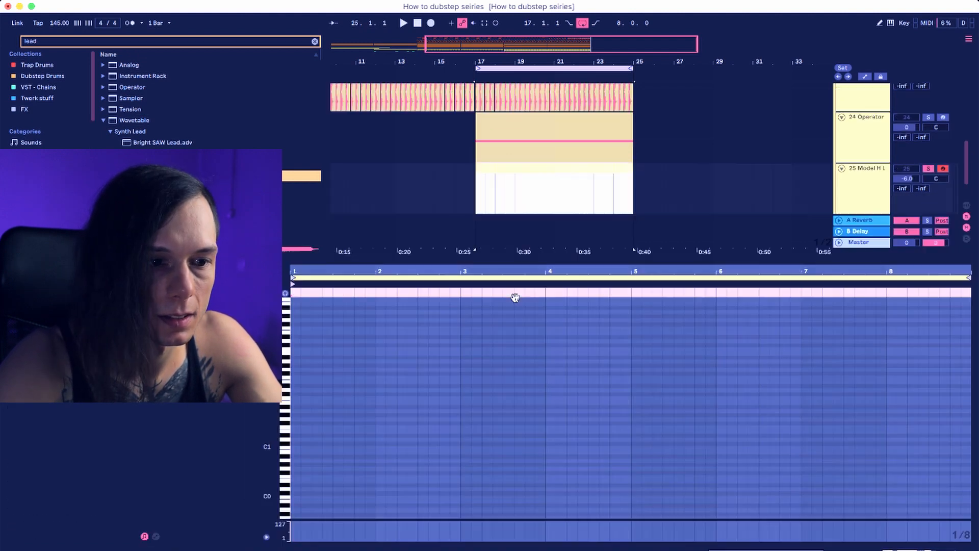
key("m")
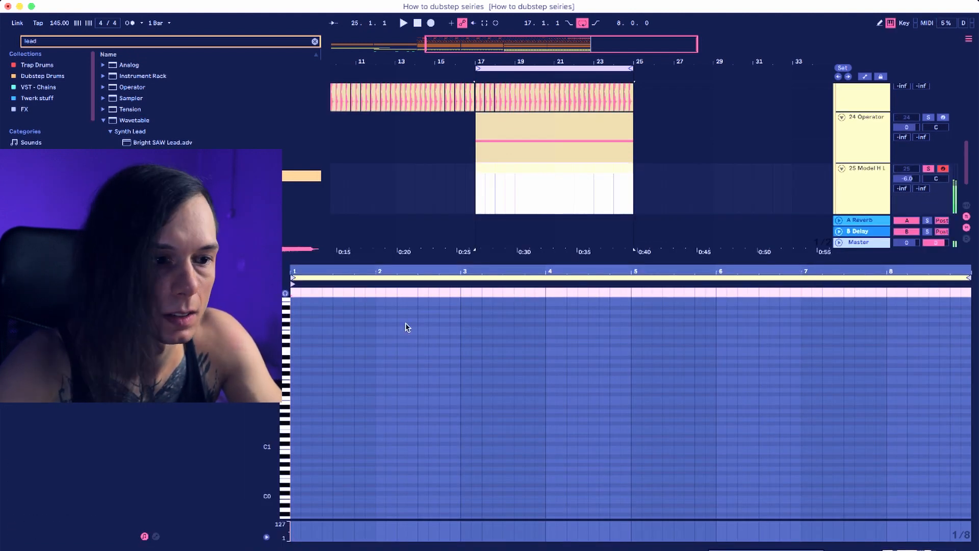
Draw one sustained note across all eight bars of the Model H Lead clip.
scroll(344, 347, "up", 8)
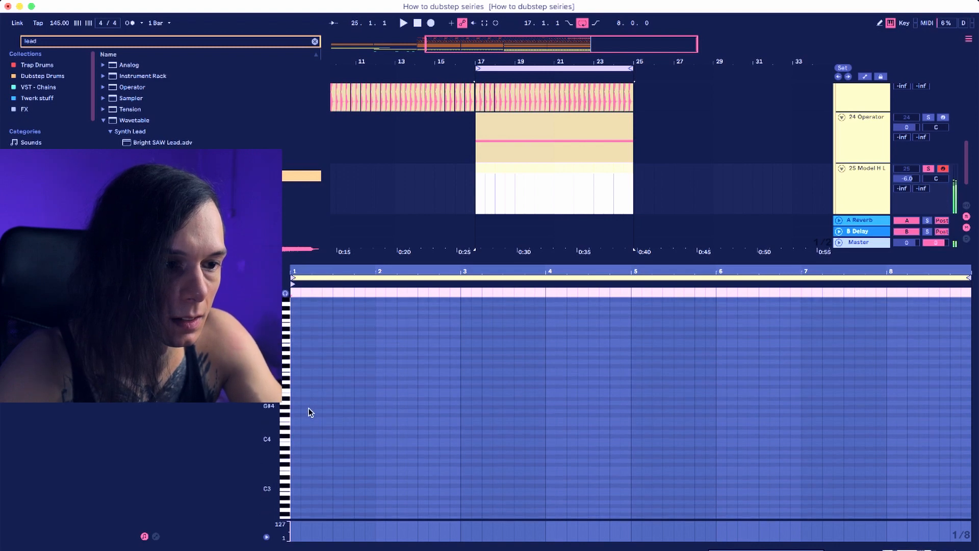
scroll(300, 423, "down", 5)
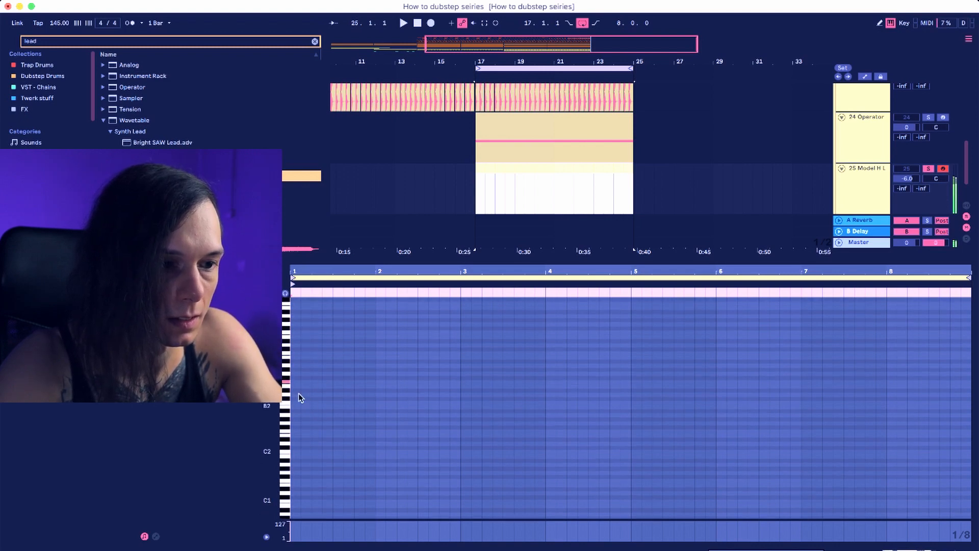
double_click(295, 381)
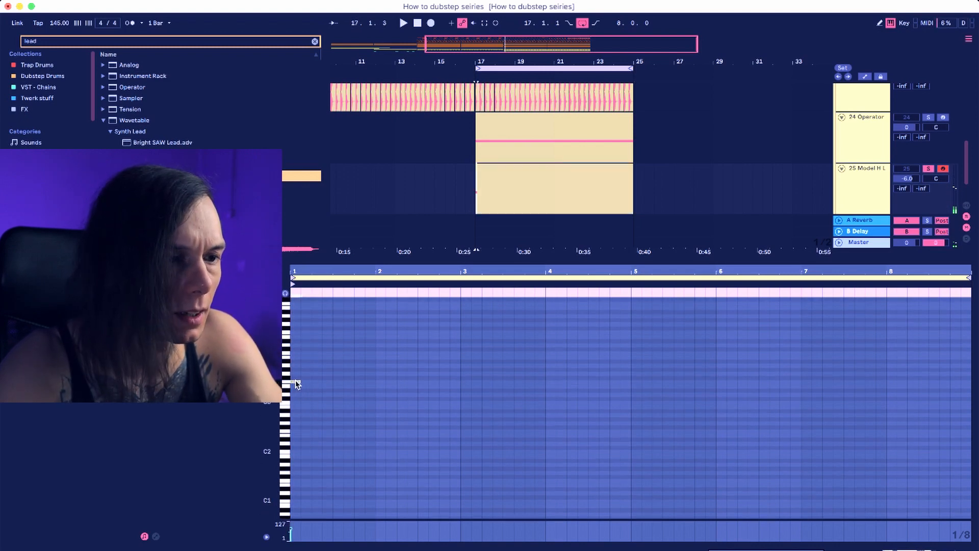
left_click_drag(296, 381, 949, 381)
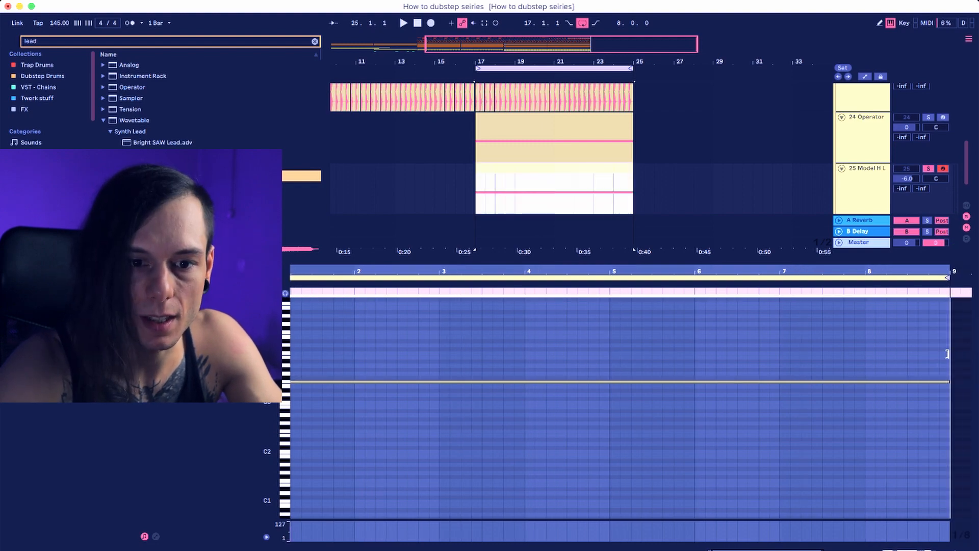
Play the soloed Model H Lead track from bar 17 to hear the sustained note.
key("shift+Tab")
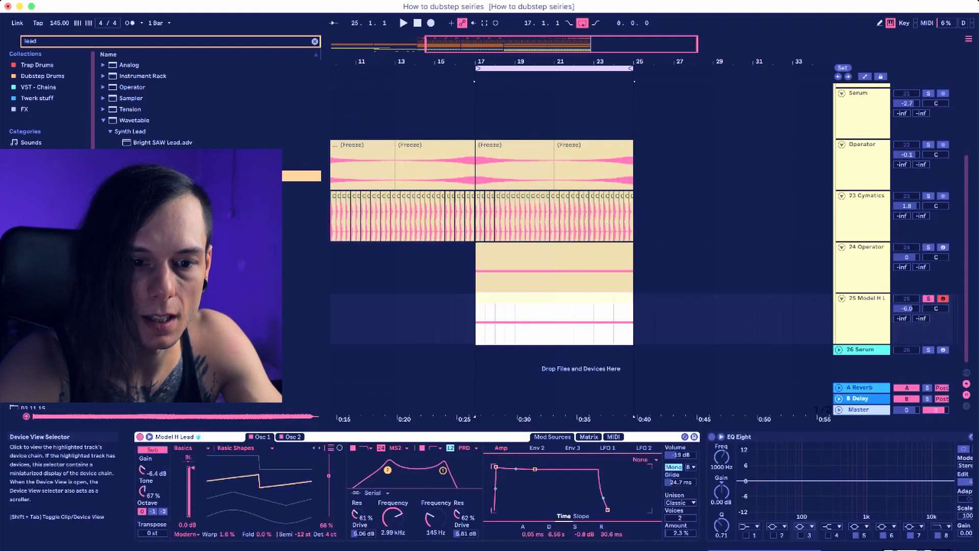
left_click(476, 329)
key("space")
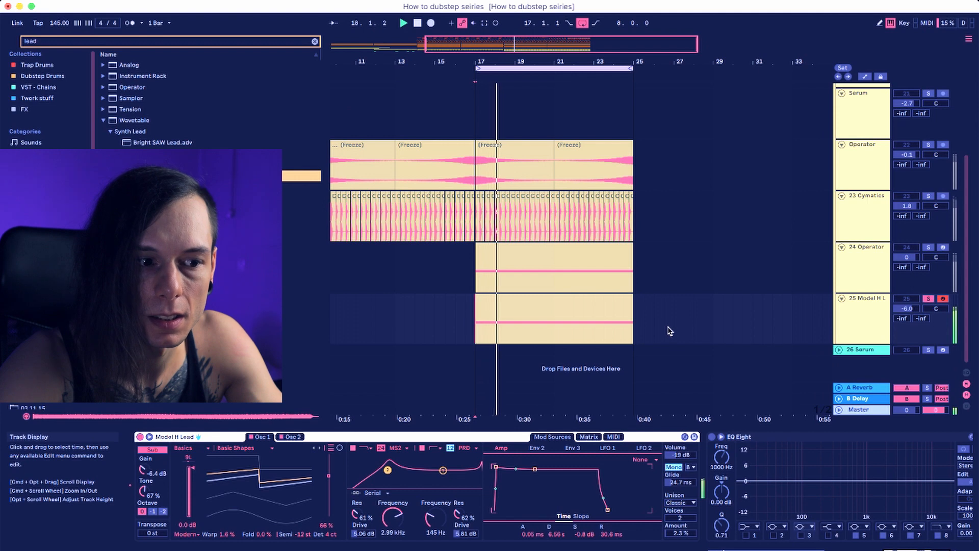
key("space")
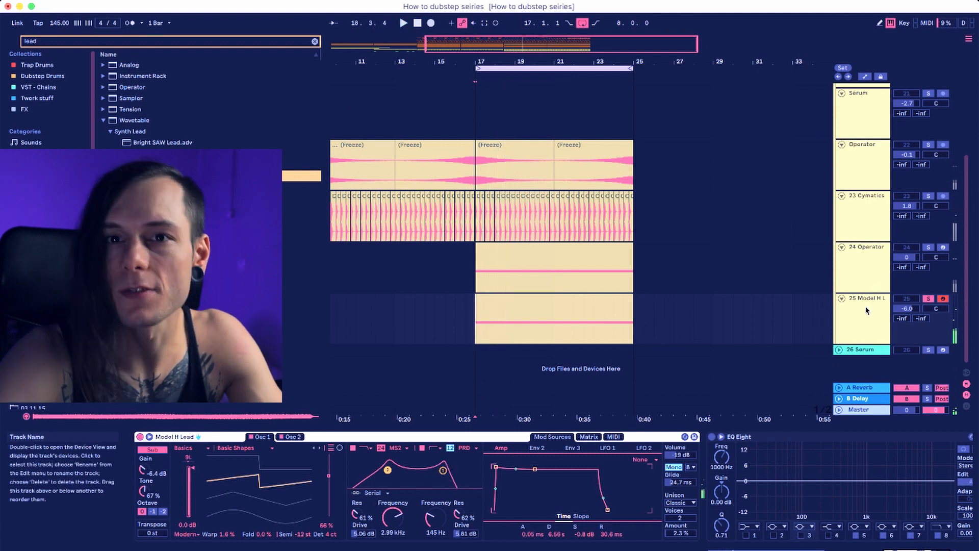
Freeze the Model H Lead track and flatten it to audio.
right_click(865, 307)
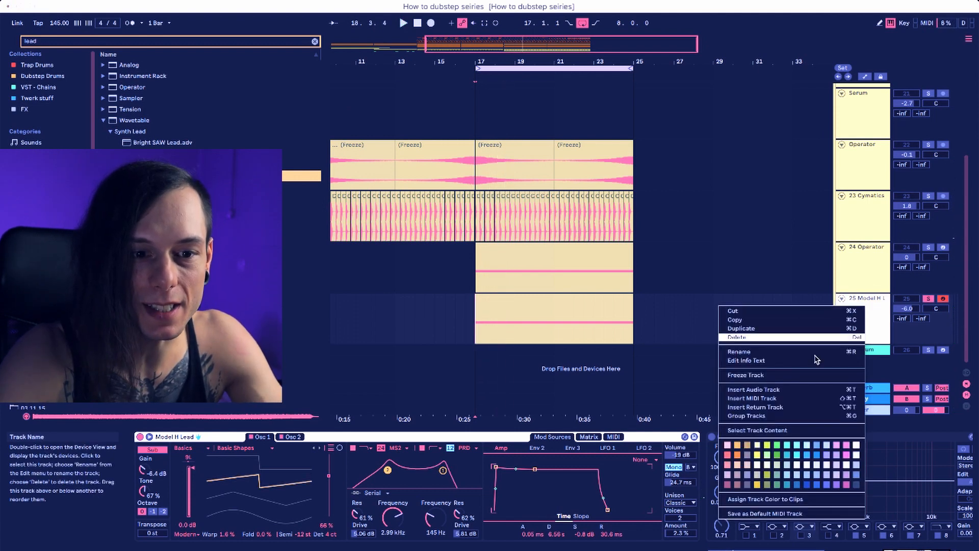
left_click(788, 376)
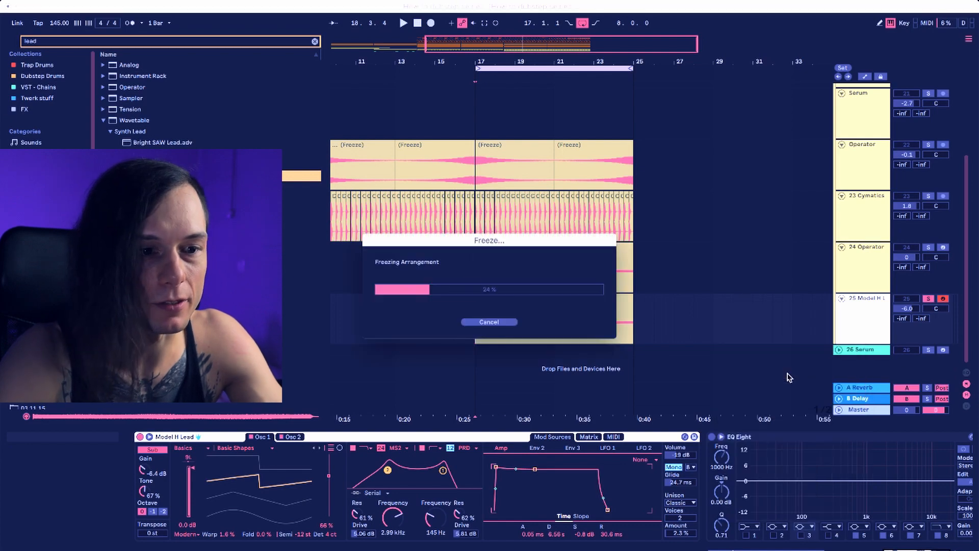
right_click(857, 316)
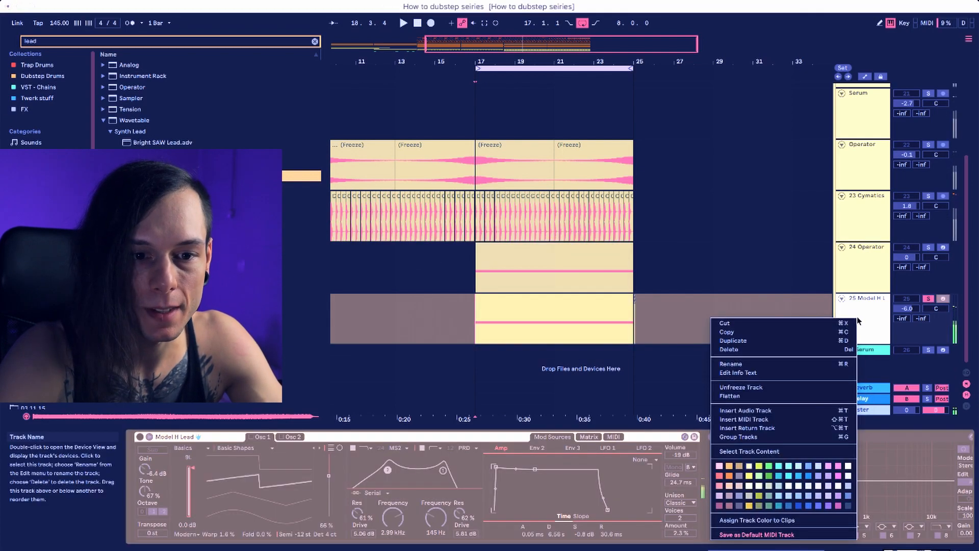
left_click(753, 396)
Ramp the lead audio clip's transposition envelope from 0 at its start to +12 semitones at its end.
double_click(509, 306)
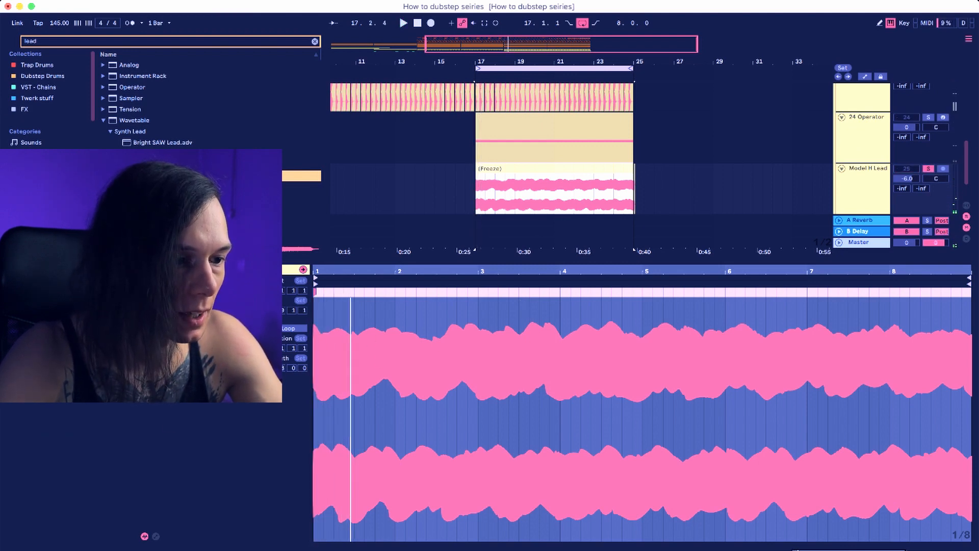
left_click(157, 537)
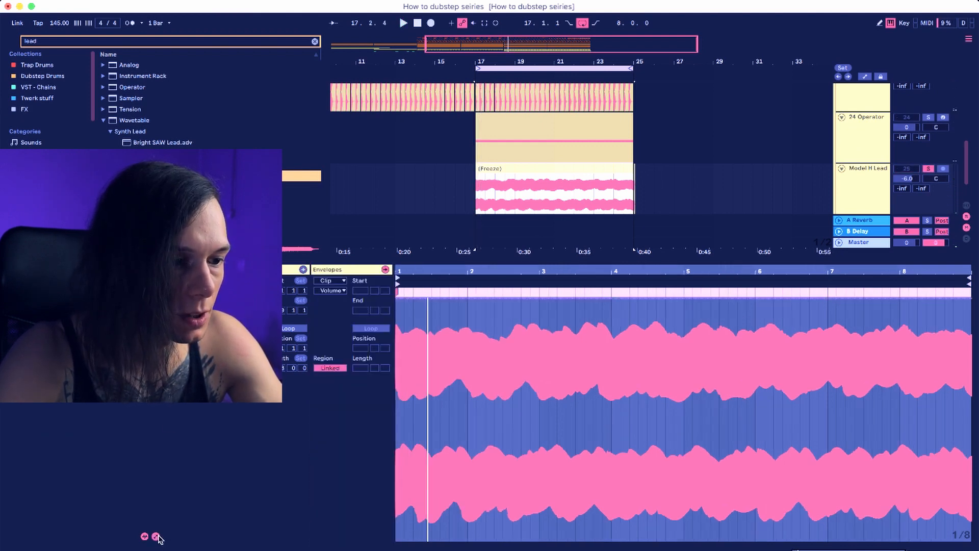
left_click(336, 290)
left_click(339, 316)
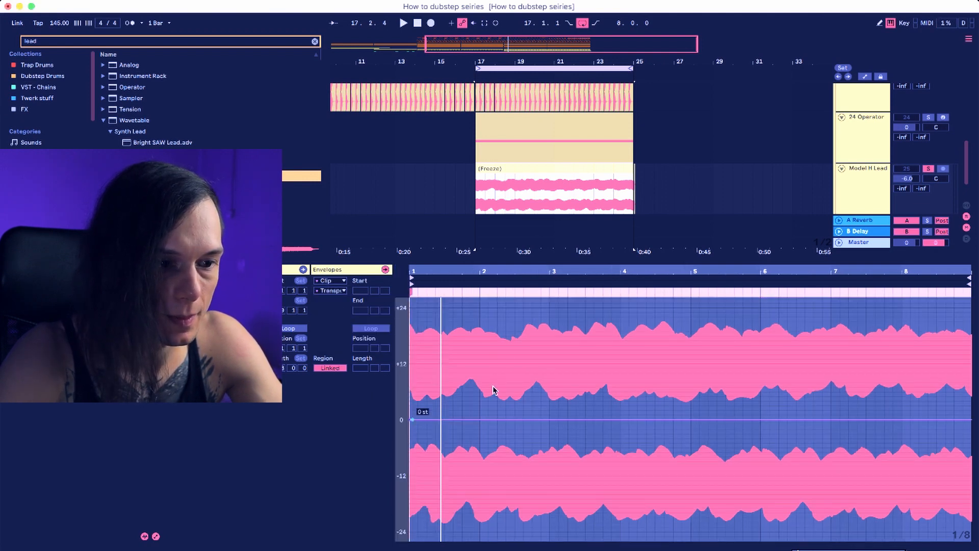
left_click_drag(971, 419, 969, 339)
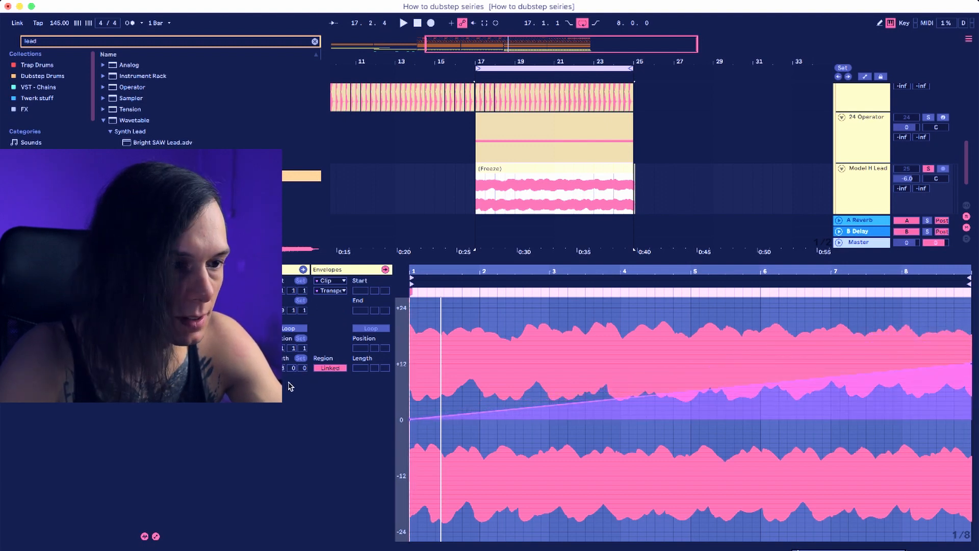
Play the lead clip from bar 17 to hear the rising pitch, and return to the device view.
key("space")
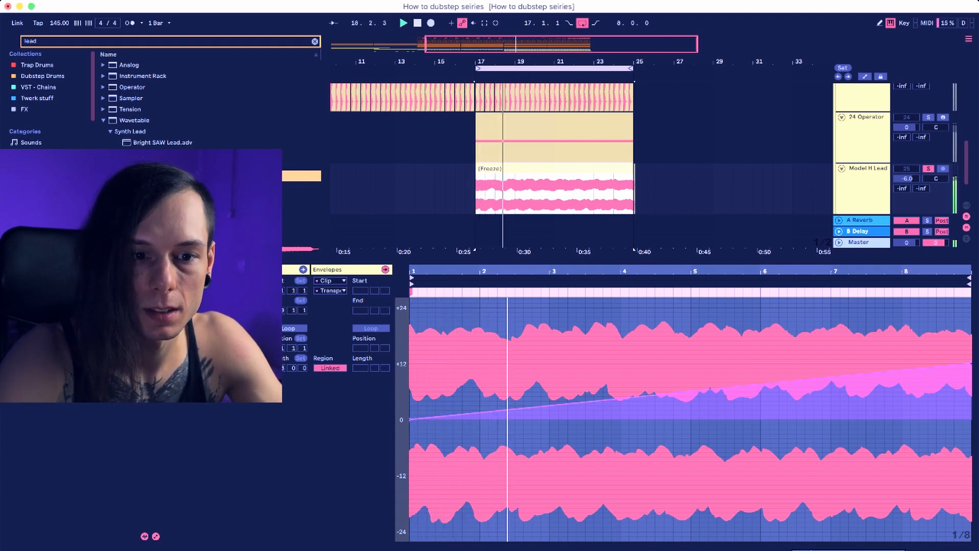
key("space")
key("shift+Tab")
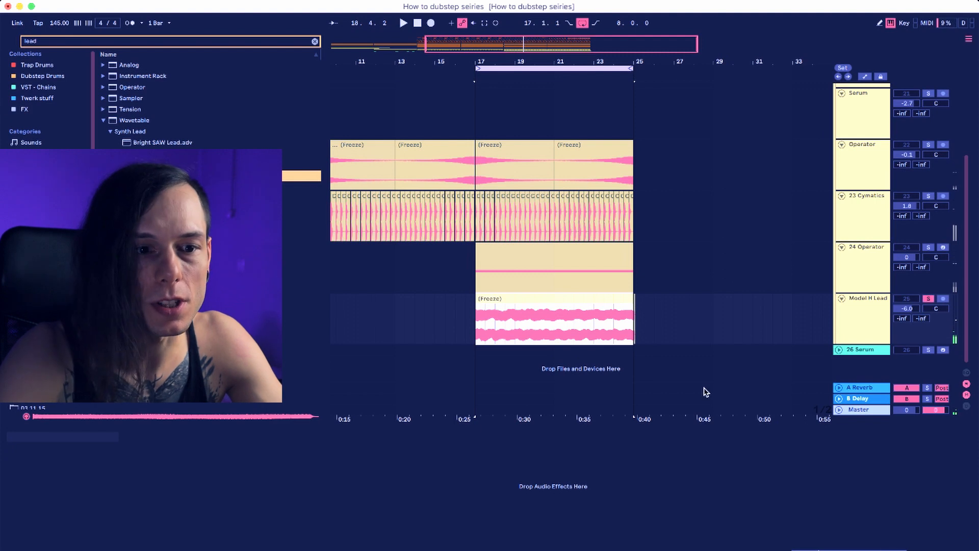
Clear the browser search, add an EQ Eight to the Model H Lead track and start playback from bar 17.
left_click_drag(633, 332, 659, 334)
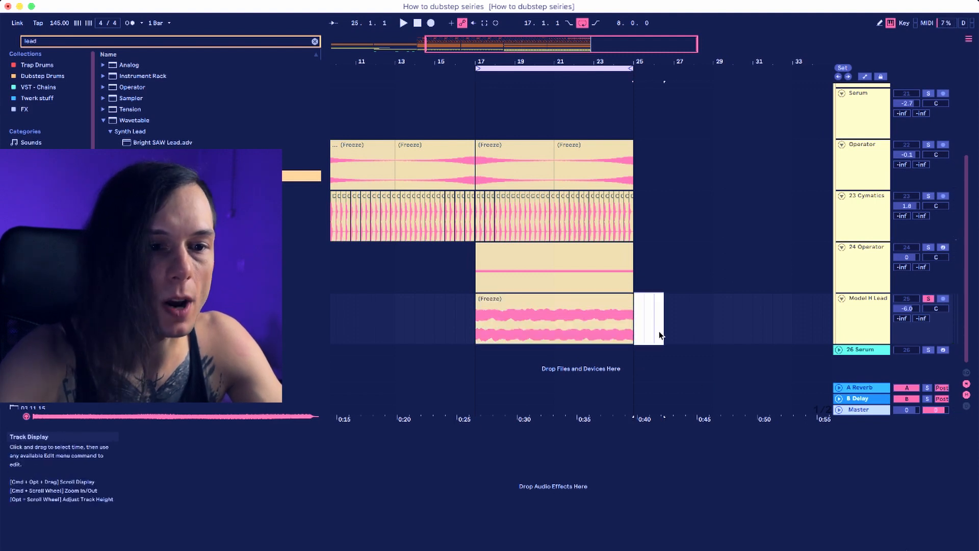
left_click(586, 298)
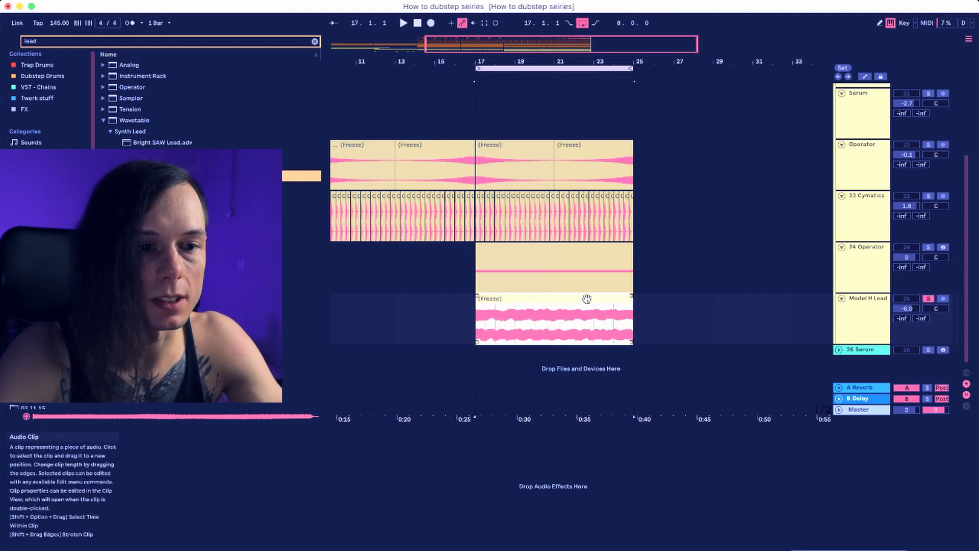
left_click(314, 41)
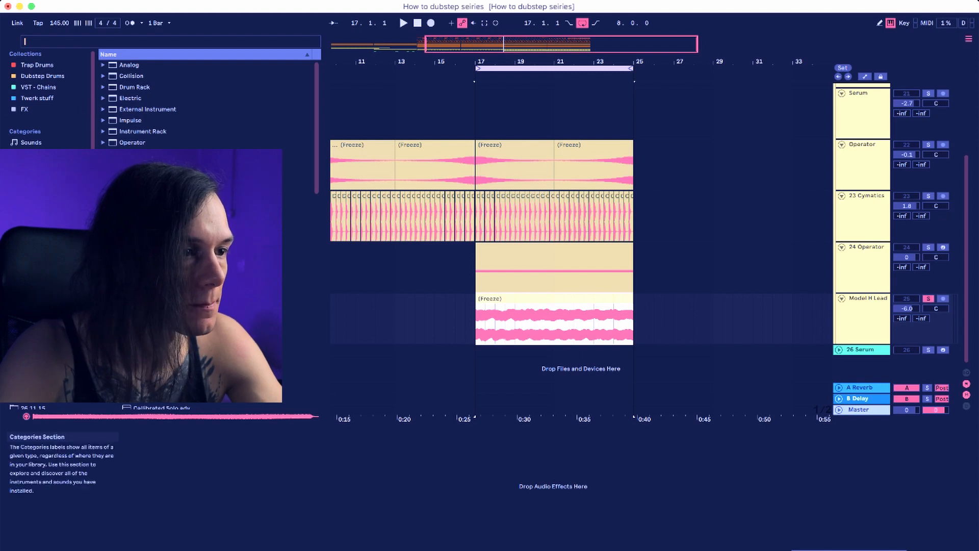
left_click(103, 186)
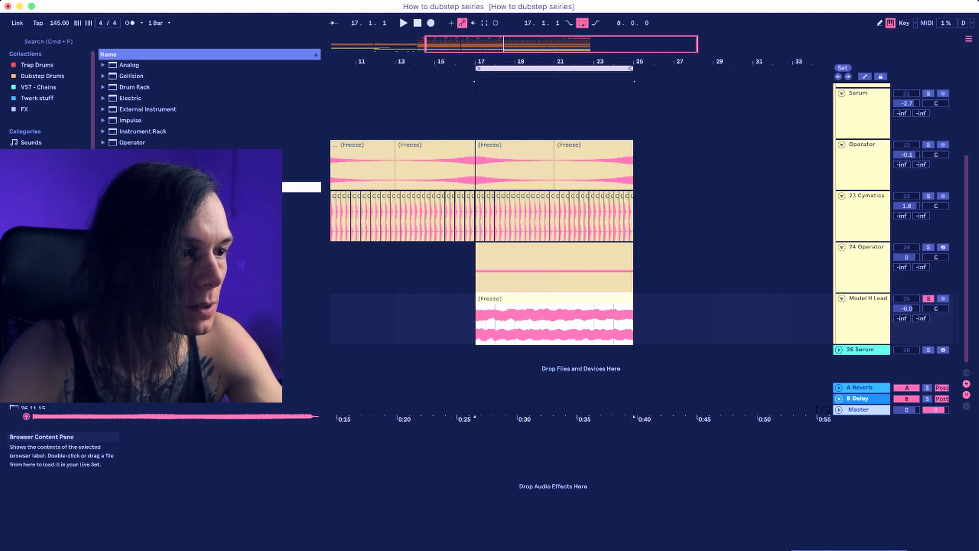
left_click(37, 175)
scroll(142, 85, "up", 4)
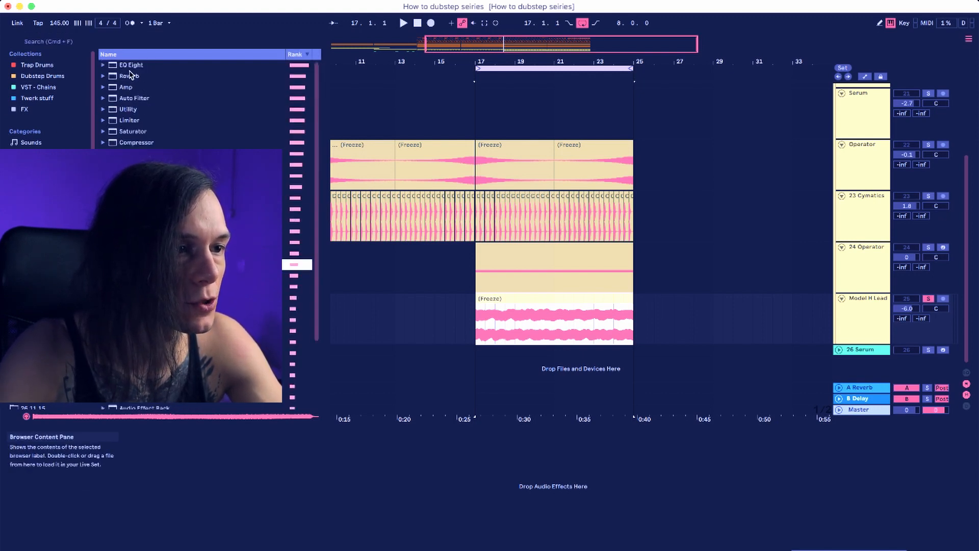
double_click(130, 65)
key("space")
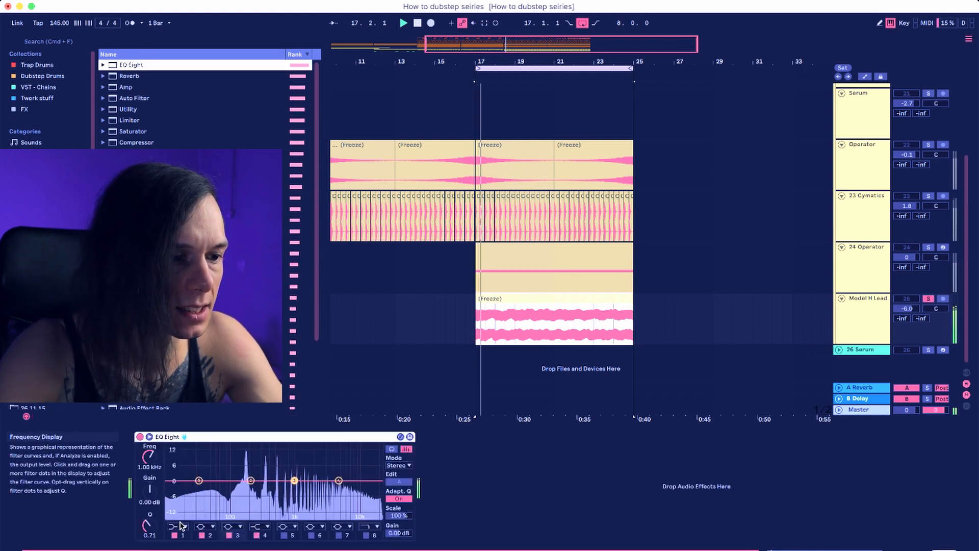
Make band 1 of the lead's EQ Eight a low cut at 230 Hz and check it in playback.
left_click(181, 524)
left_click(176, 465)
left_click_drag(199, 489, 254, 487)
key("space")
key("space")
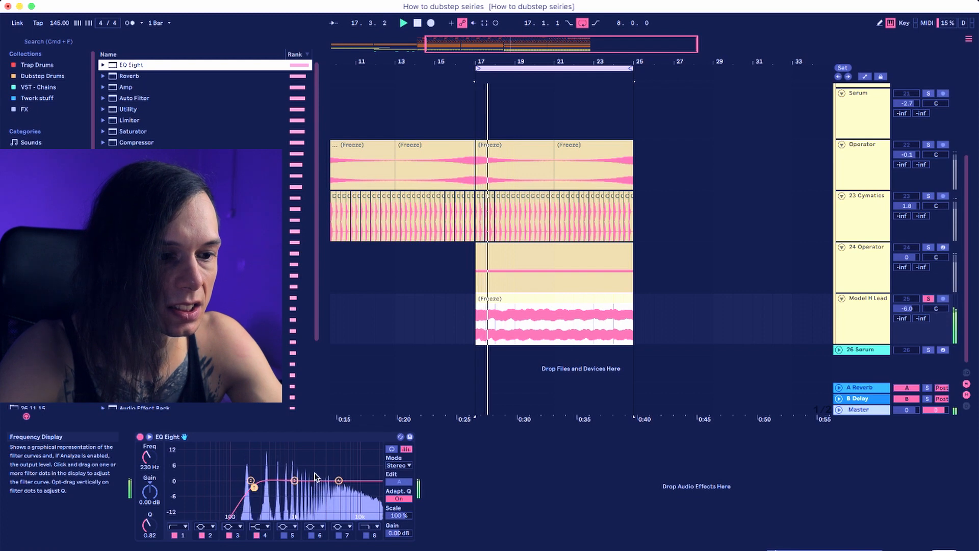
key("space")
Add an Auto Filter to the Model H Lead track and lower its low-pass cutoff to 879 Hz during playback.
double_click(125, 98)
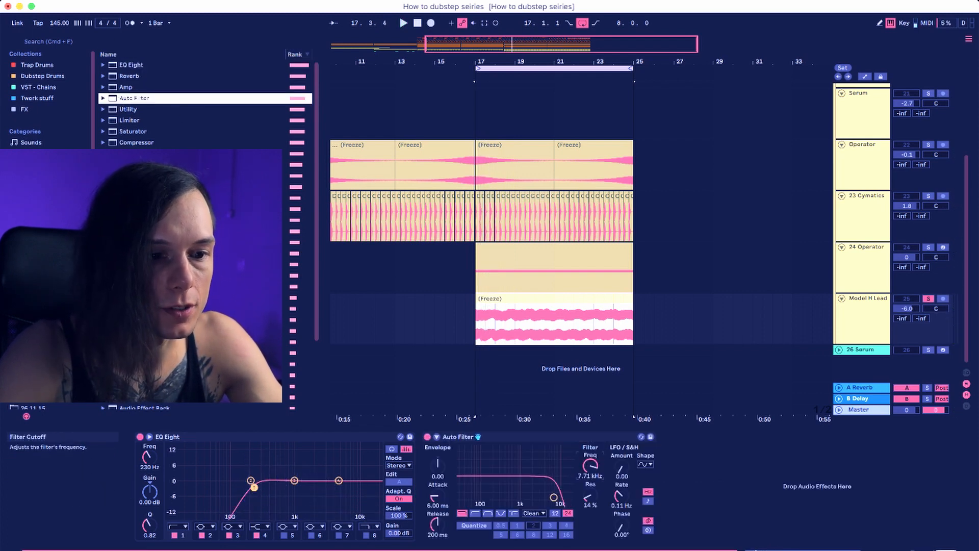
key("space")
mouse_move(589, 467)
left_mouse_down()
mouse_move(590, 492)
mouse_move(590, 454)
left_mouse_up()
key("space")
Automate the lead's Auto Filter frequency to rise from 879 Hz at bar 17 to 19.9 kHz at bar 25.
key("a")
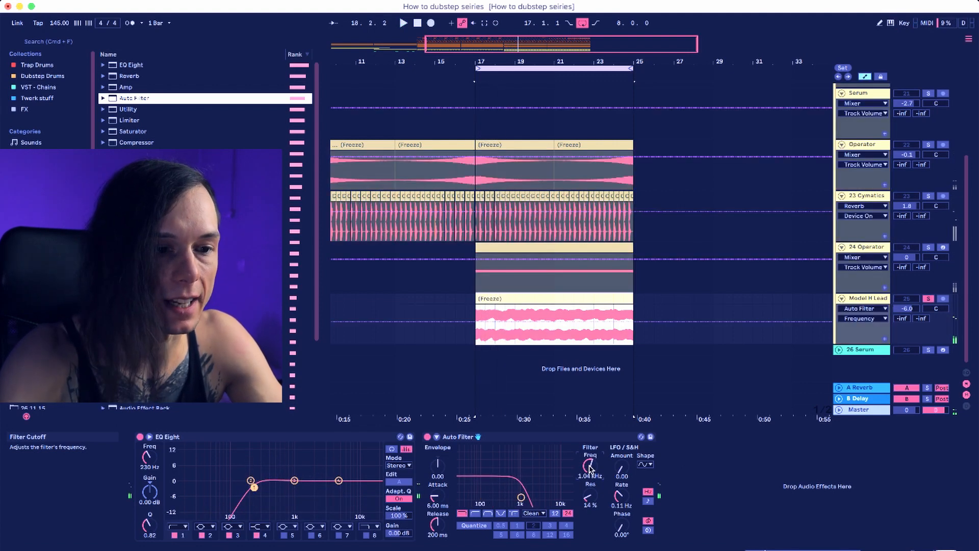
left_click(476, 323)
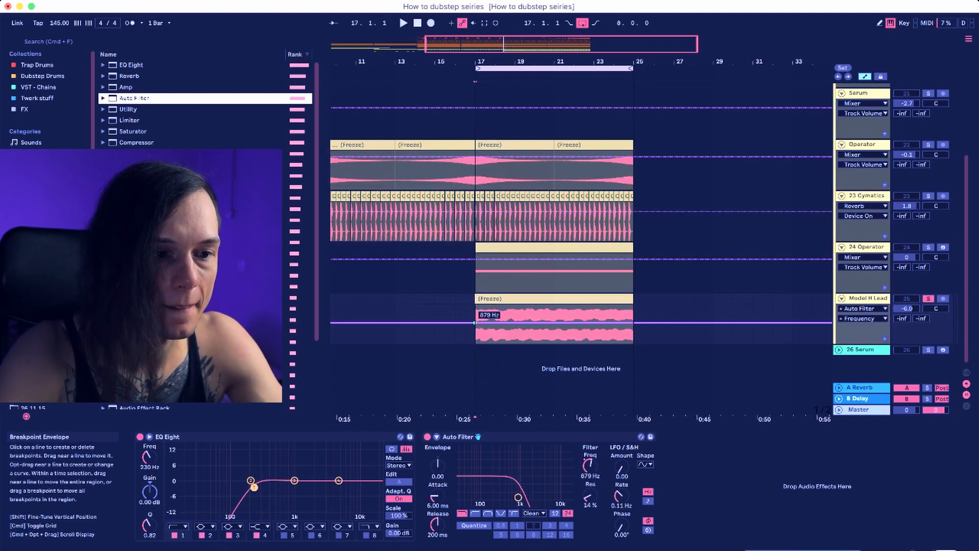
left_click_drag(632, 324, 632, 305)
key("space")
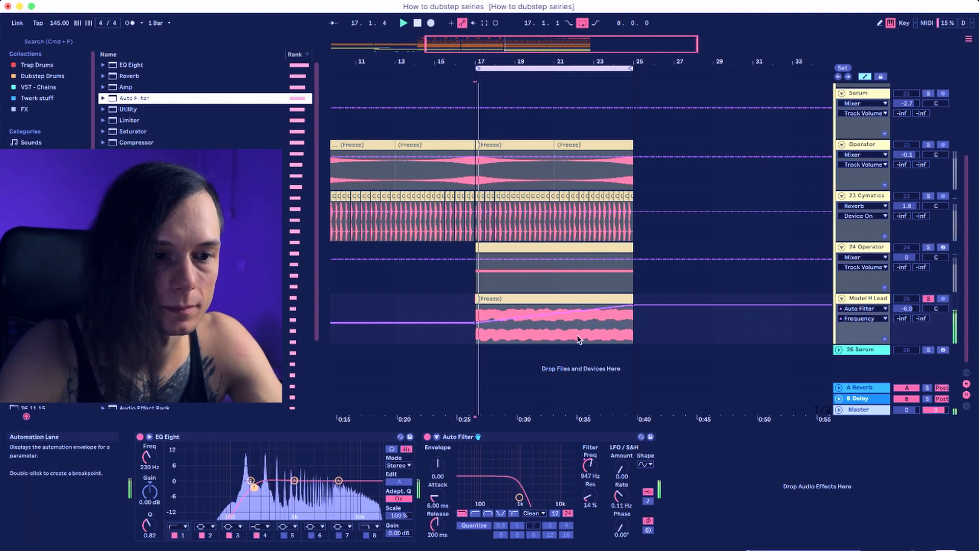
Lower the lead filter automation's starting point at bar 17 to below 435 Hz and listen to the sweep.
left_click_drag(474, 326, 474, 329)
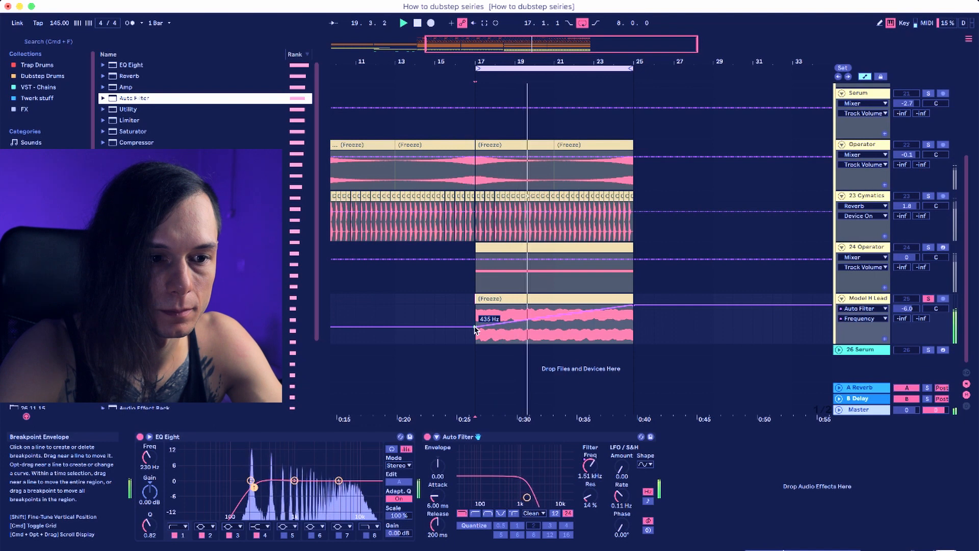
left_click_drag(474, 326, 474, 331)
key("space")
key("space")
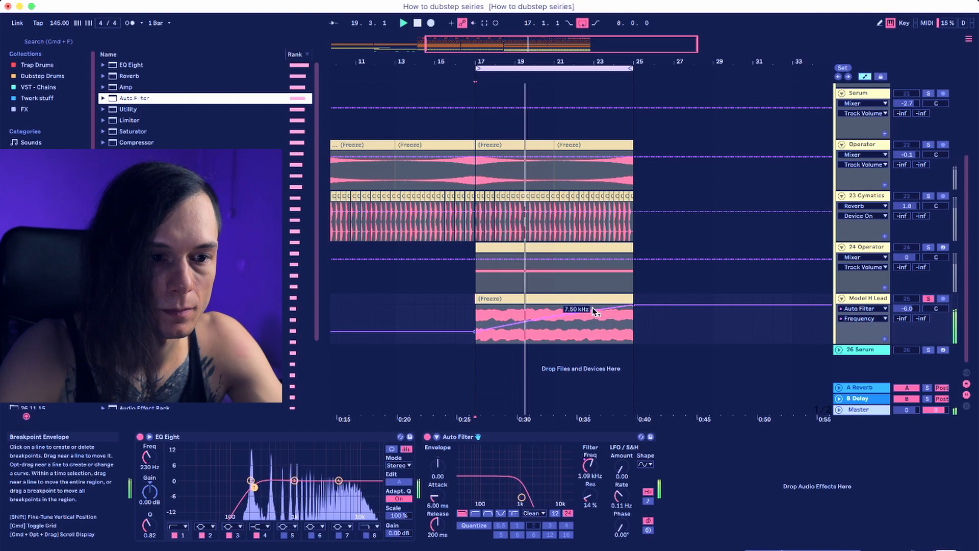
key("space")
left_click(632, 329)
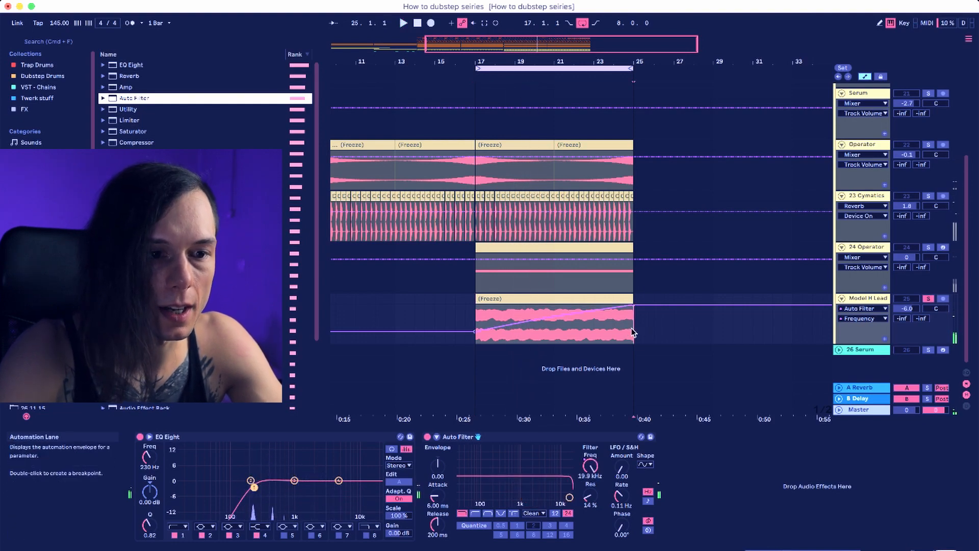
Listen to the 24 Operator noise track on its own, duplicate it and solo the copy.
left_click(491, 278)
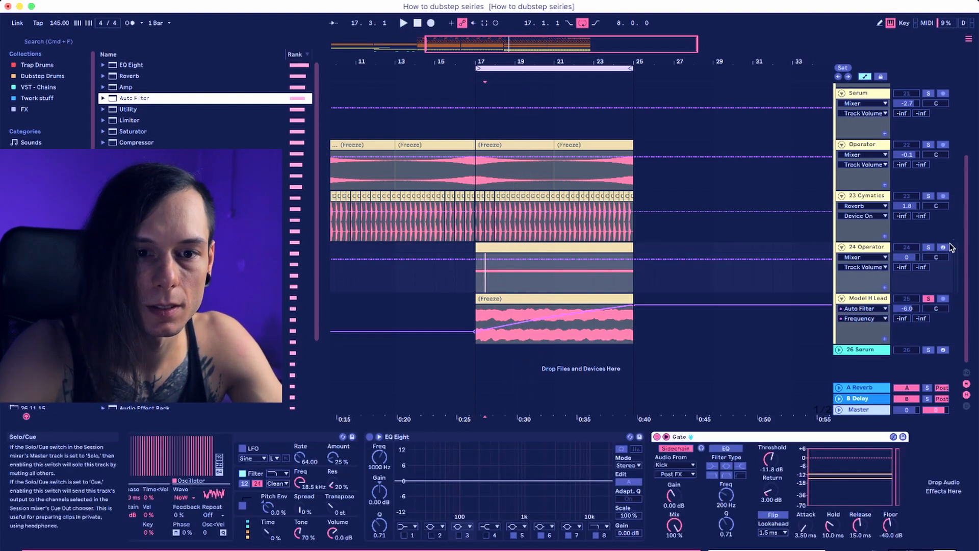
key("space")
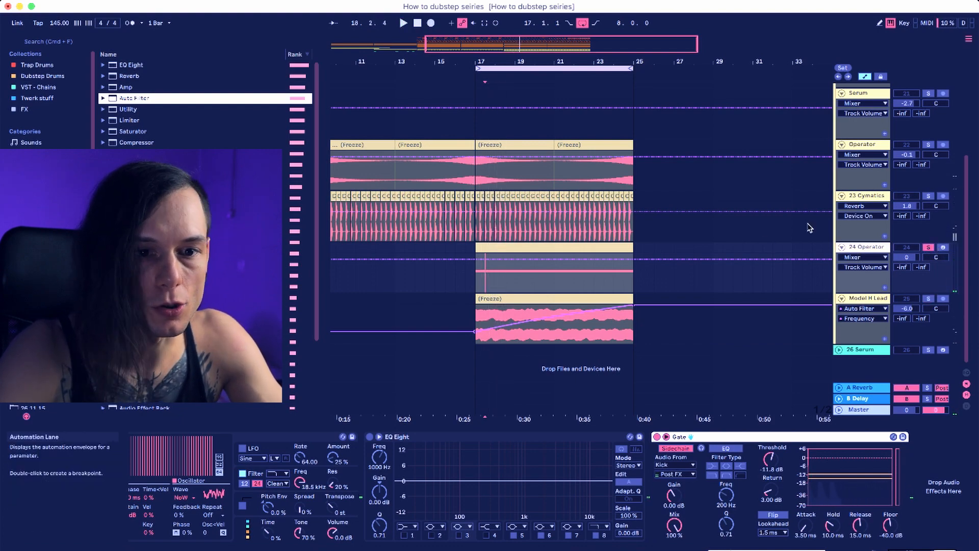
key("super+d")
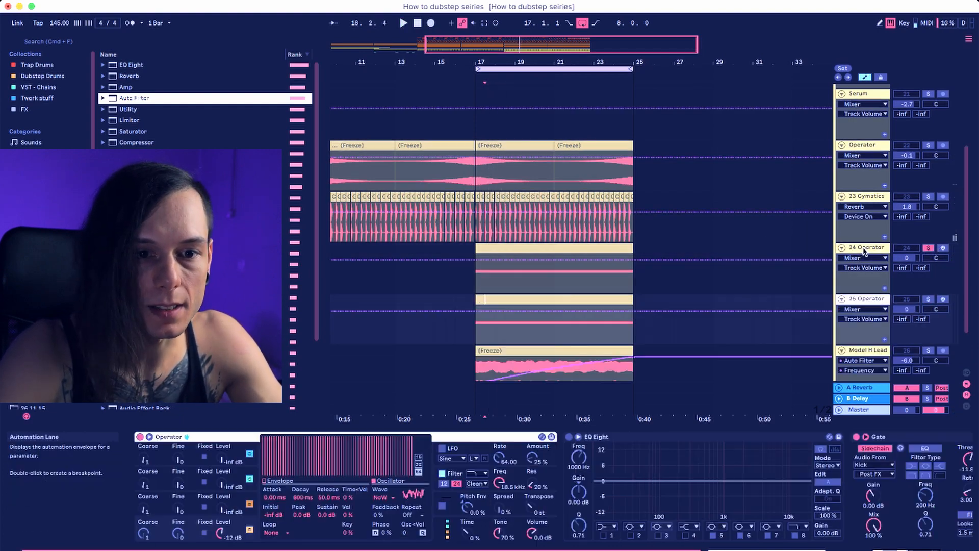
left_click(928, 298)
Delete the Gate from the duplicated Operator noise track.
scroll(867, 452, "right", 2)
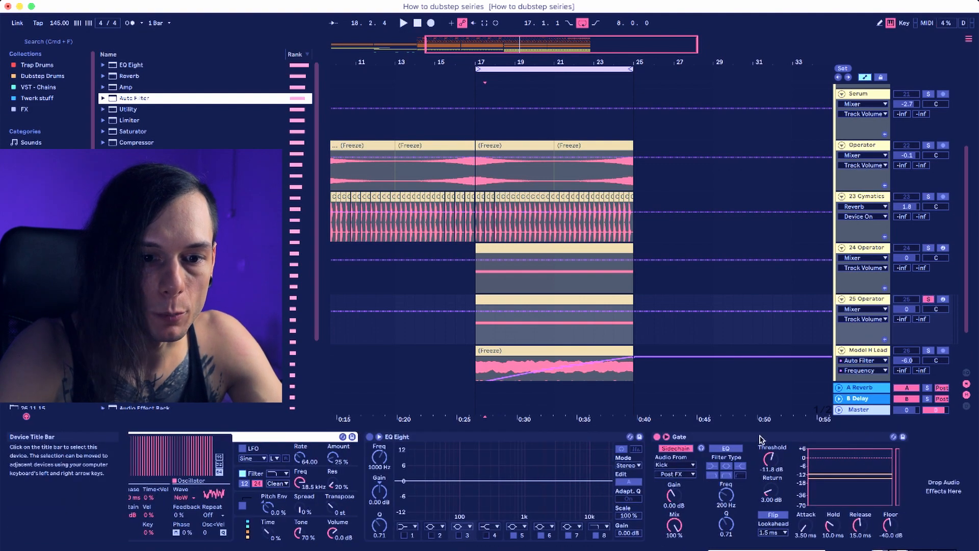
left_click(877, 437)
key("Delete")
Automate the copy's Operator filter frequency from its minimum at bar 17 to 18.5 kHz at bar 25, bending the ramp upward.
scroll(380, 479, "left", 4)
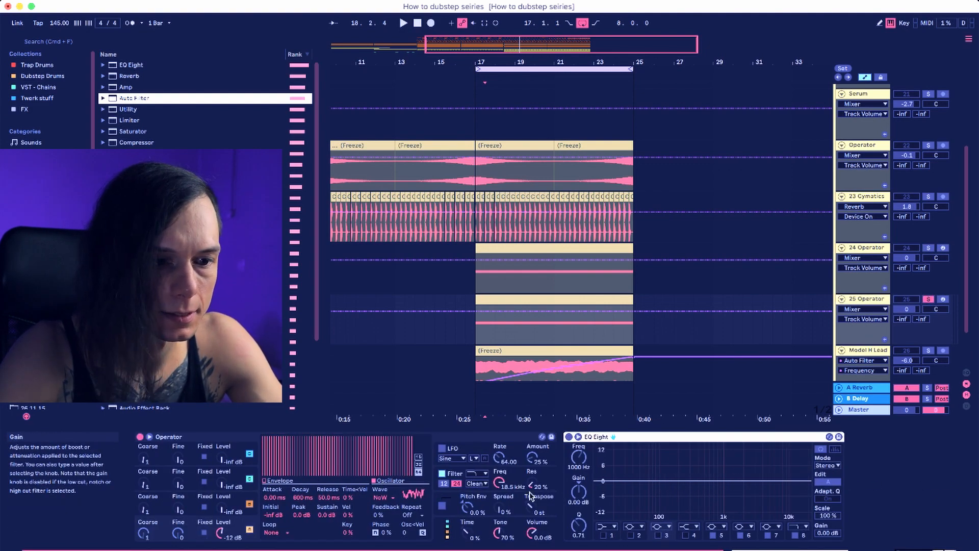
left_click(499, 482)
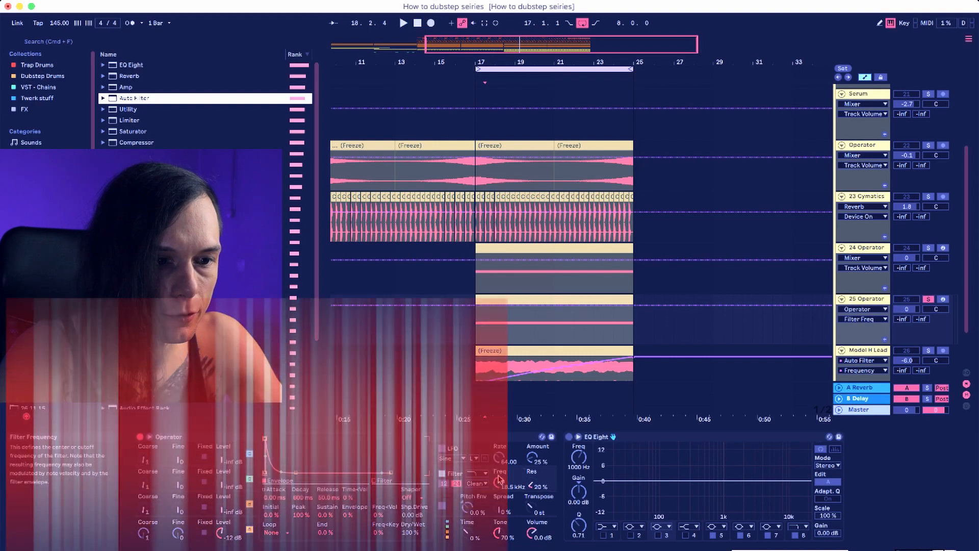
left_click_drag(499, 482, 499, 494)
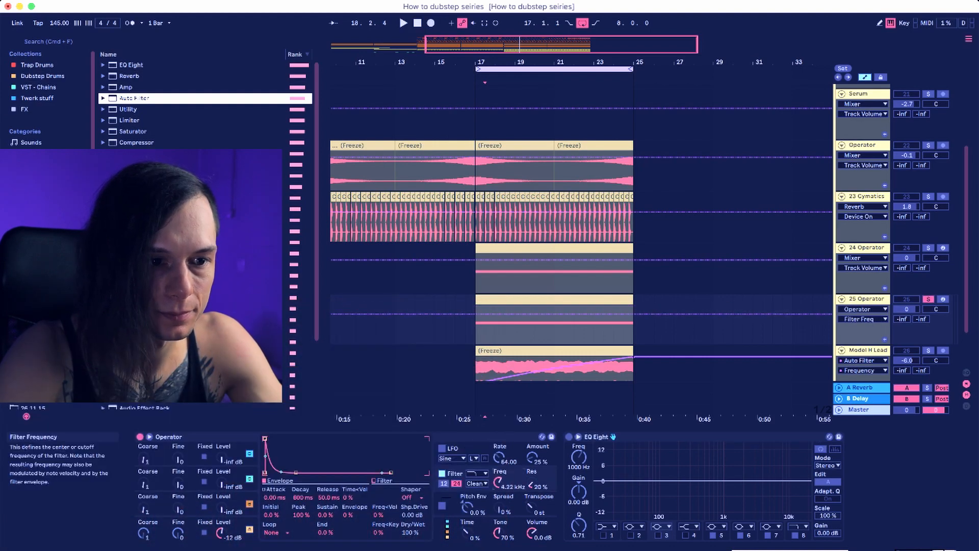
left_click_drag(635, 315, 635, 305)
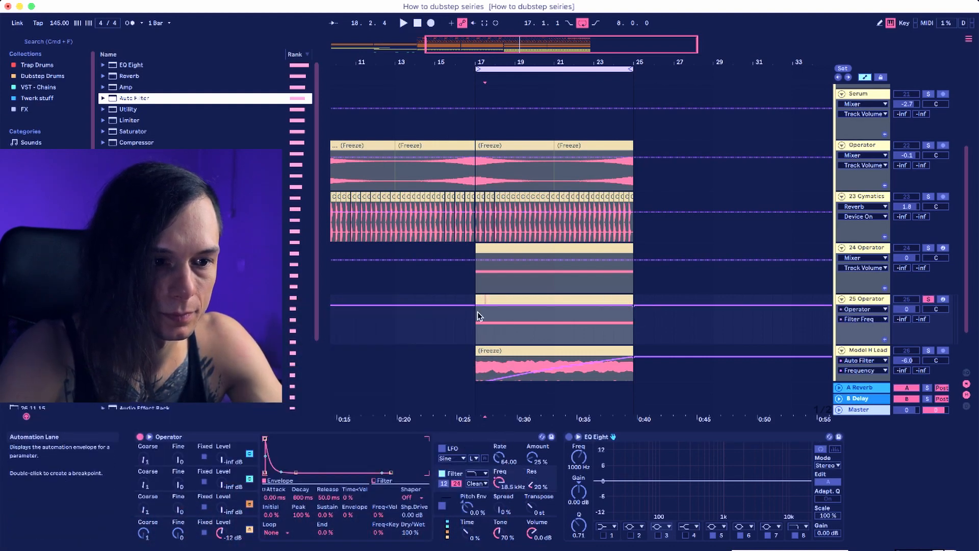
left_click_drag(477, 308, 477, 343)
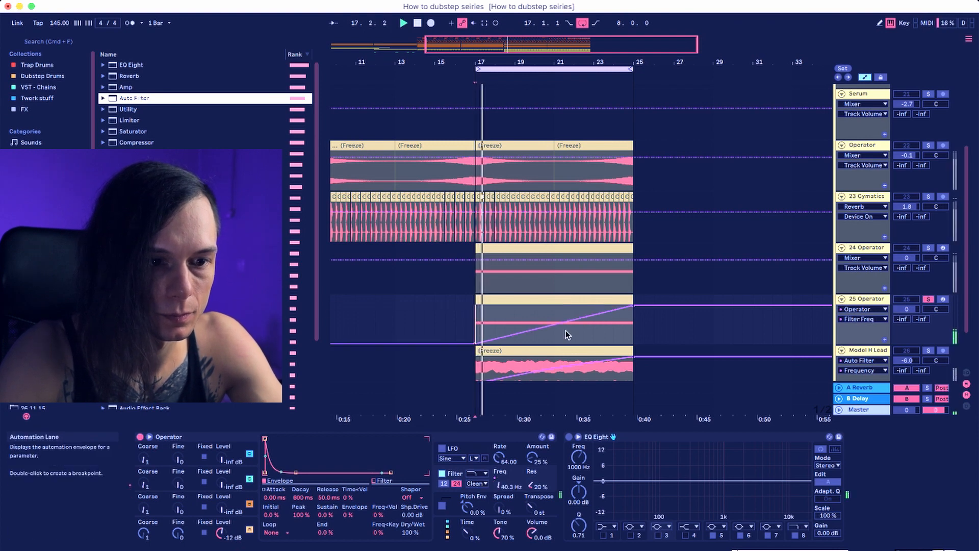
left_click_drag(568, 324, 570, 312)
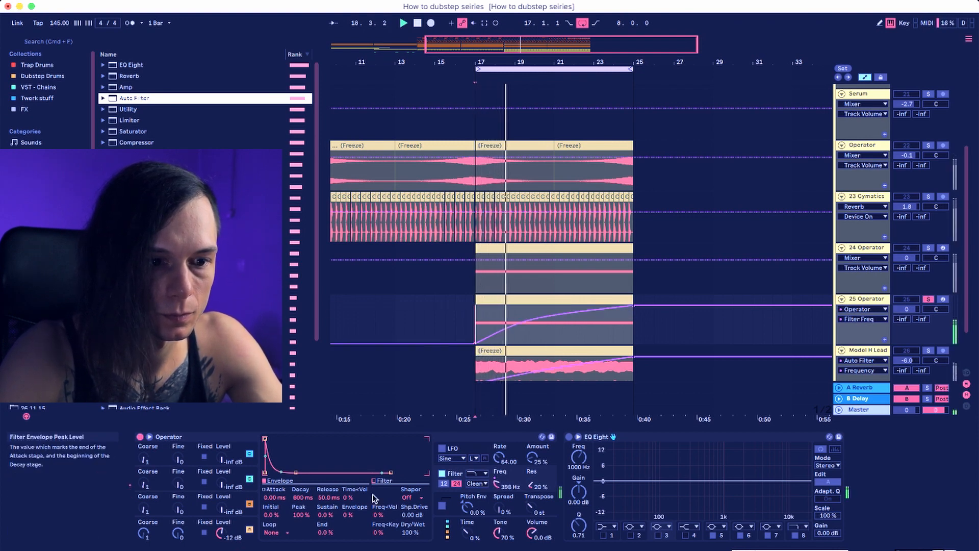
Make band 1 of the 25 Operator track's EQ Eight a low cut at 212 Hz, checking it in playback.
left_click(604, 529)
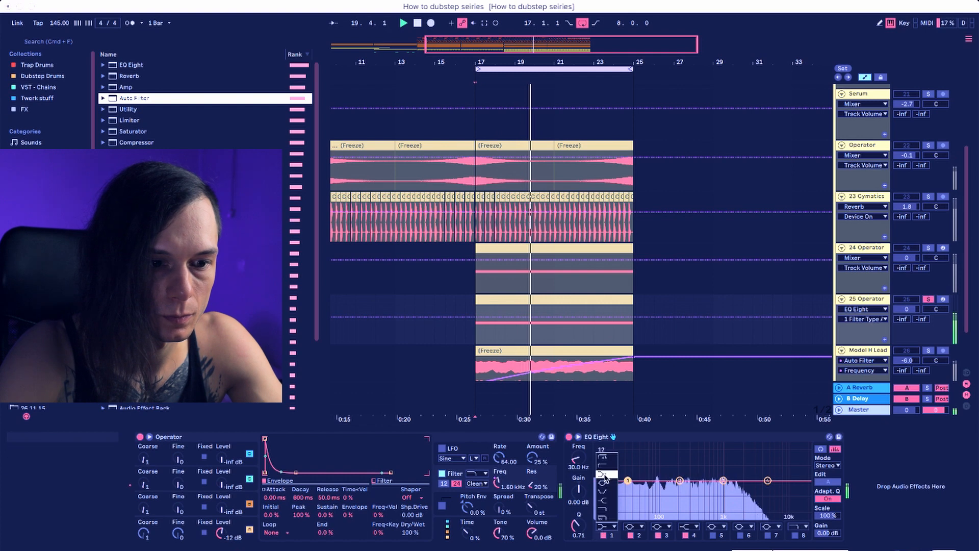
left_click_drag(627, 480, 650, 489)
left_click_drag(578, 458, 578, 441)
key("space")
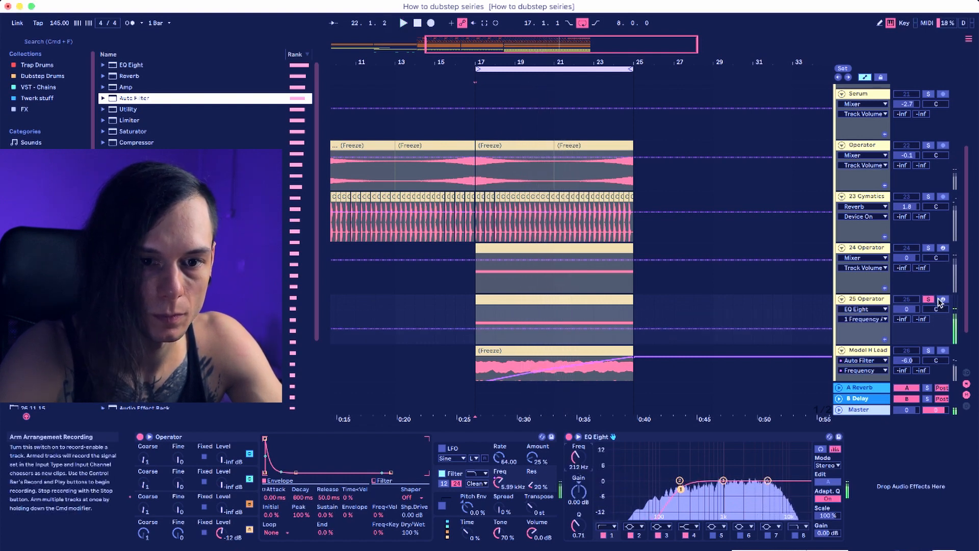
Insert a new MIDI track below the Model H Lead track and hide the automation lanes.
scroll(745, 349, "down", 2)
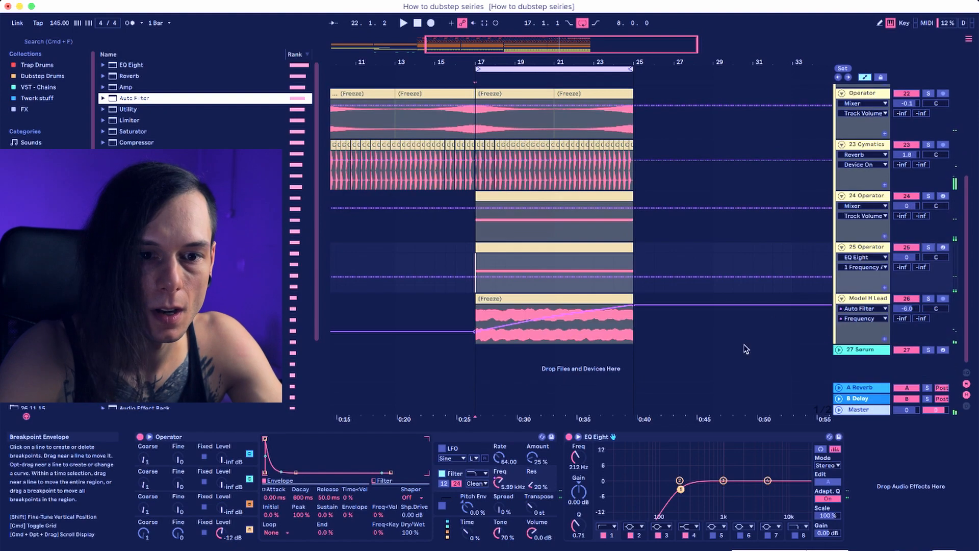
left_click(866, 298)
key("super+shift+t")
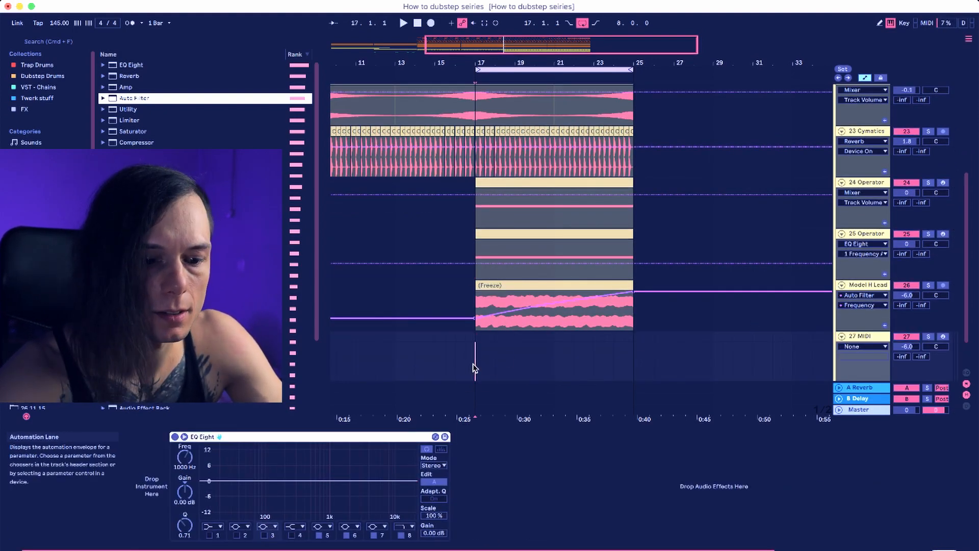
key("a")
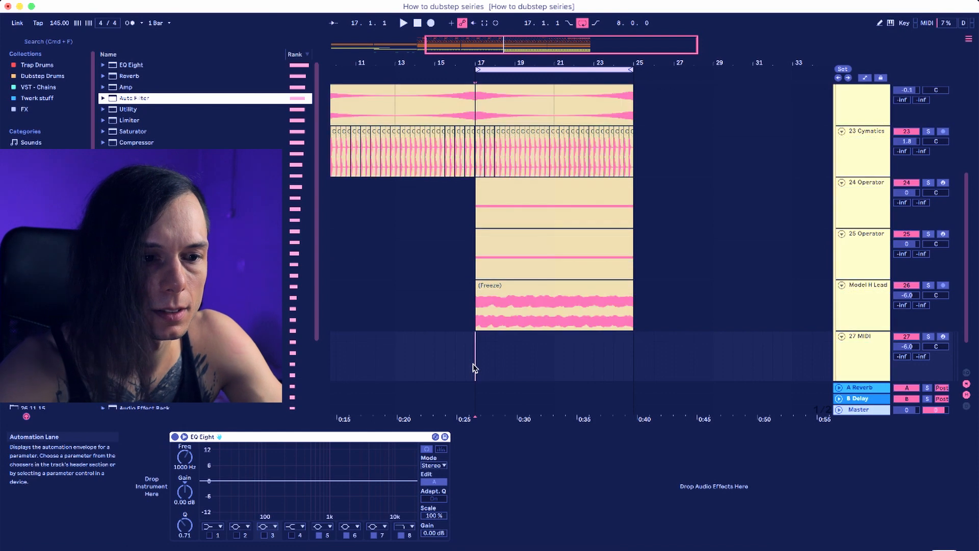
Search the browser for "saw" and preview presets among the Wavetable results.
left_click(45, 41)
type("saw")
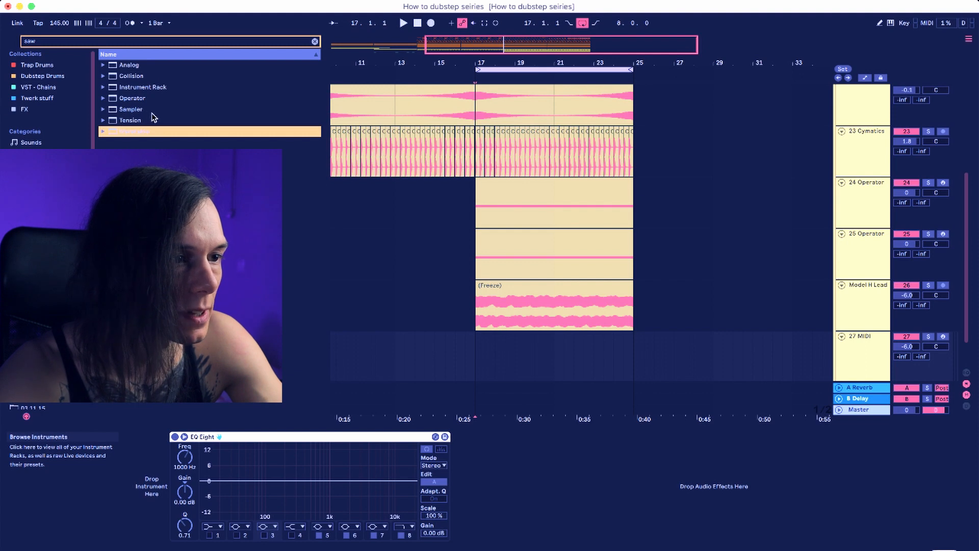
left_click(103, 132)
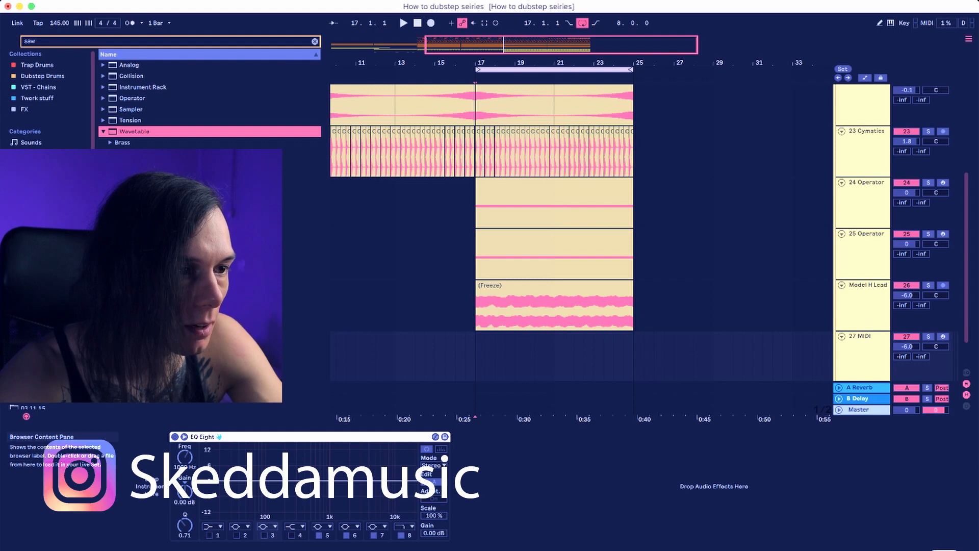
left_click(143, 187)
key("Down")
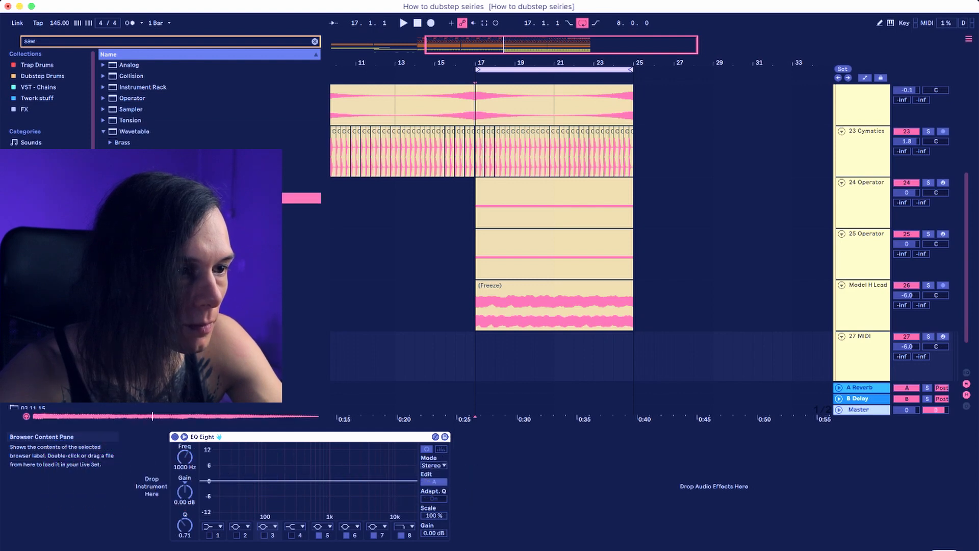
Browse the Tension and Sampler results and load Sampler's Biig Saw Lead synth lead preset onto the new MIDI track.
left_click(103, 121)
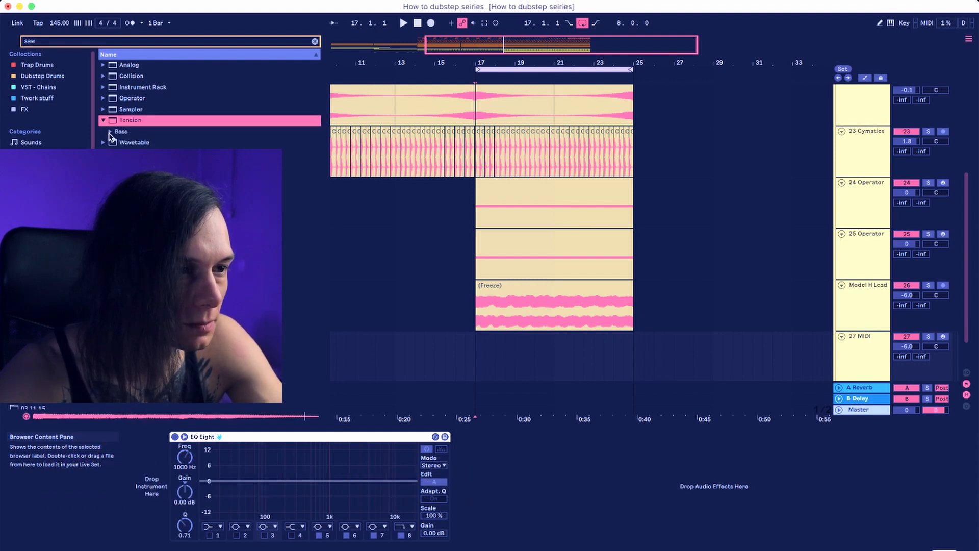
left_click(104, 110)
left_click(110, 143)
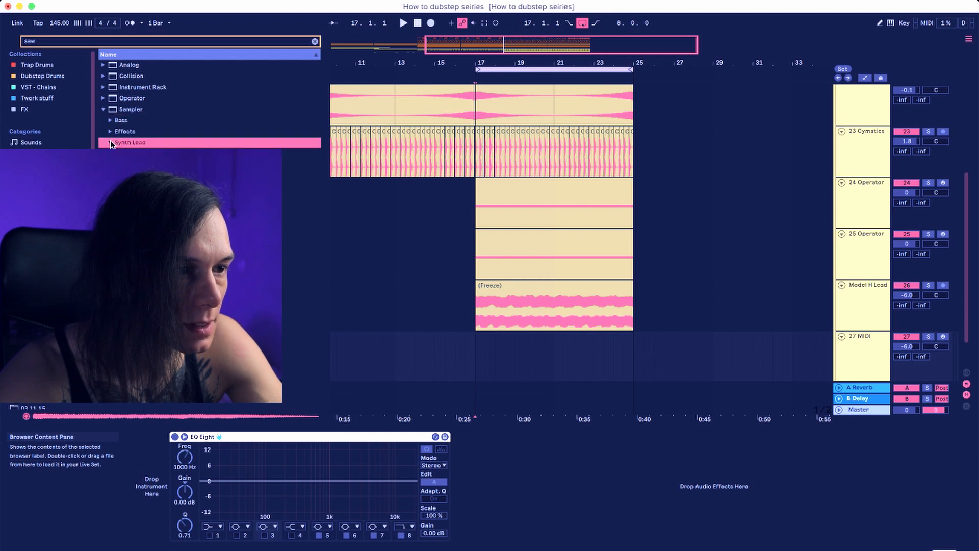
left_click(125, 165)
key("Up")
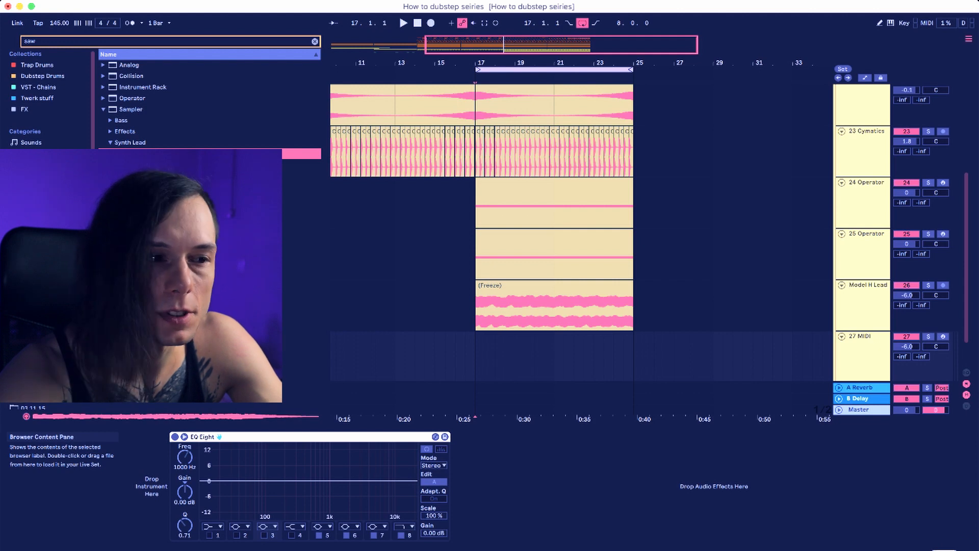
key("Return")
Insert an empty MIDI clip from bar 17 to bar 25 on the Biig Saw Lead track.
left_click(481, 361)
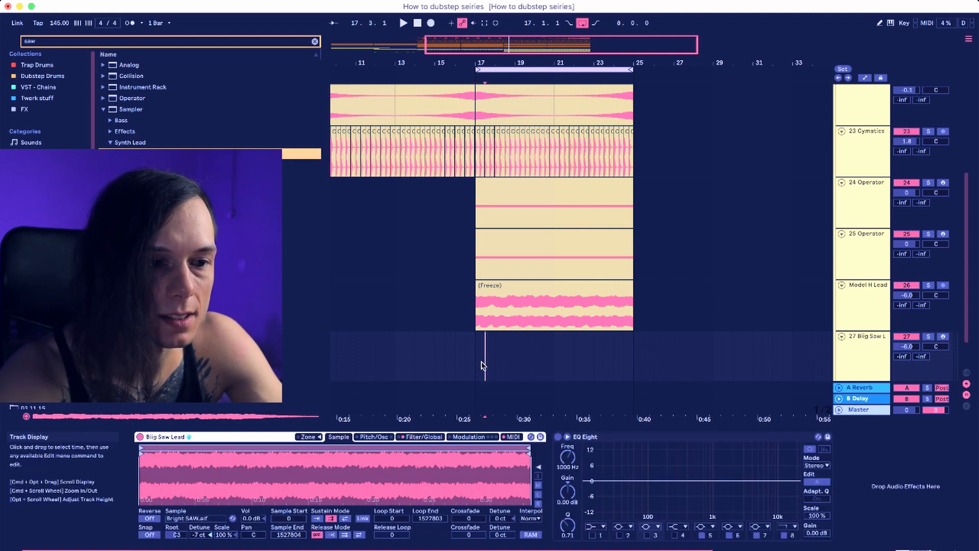
left_click_drag(474, 361, 631, 360)
key("super+shift+m")
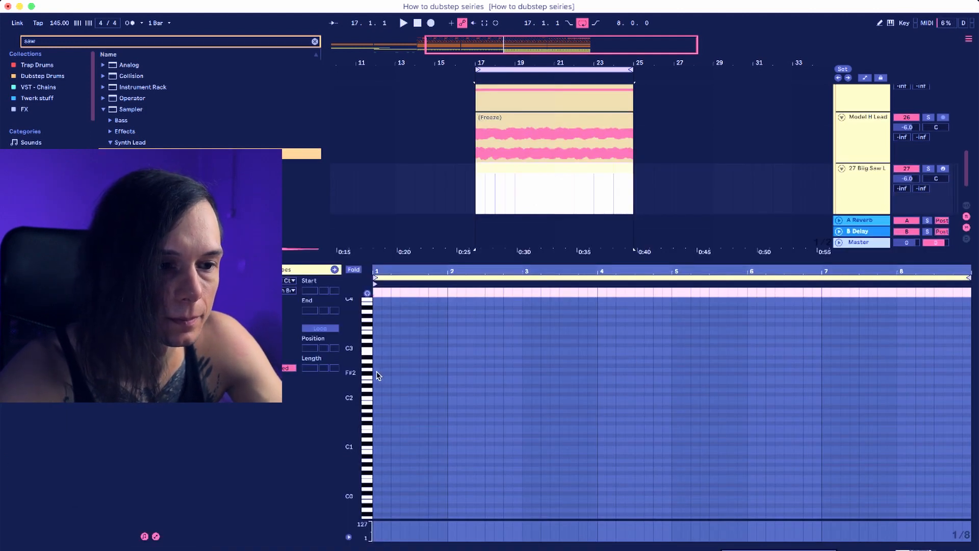
Record-arm the Biig Saw Lead track, return to its device view and try its sound over playback from bar 17.
left_click(942, 169)
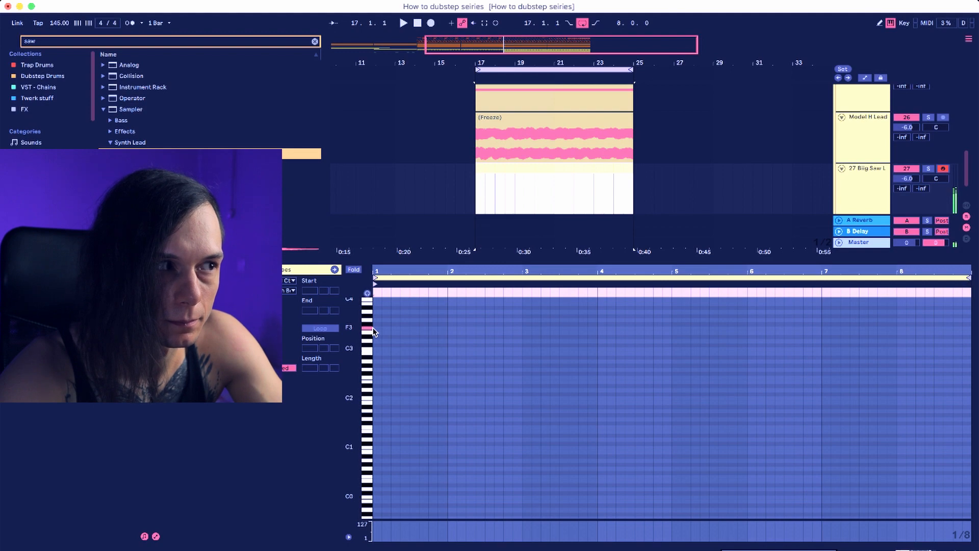
left_click(913, 548)
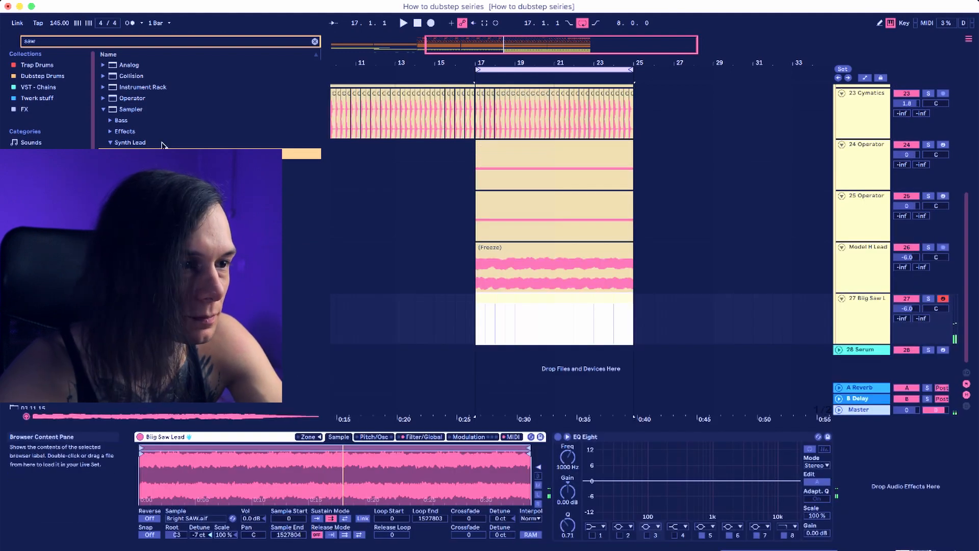
key("space")
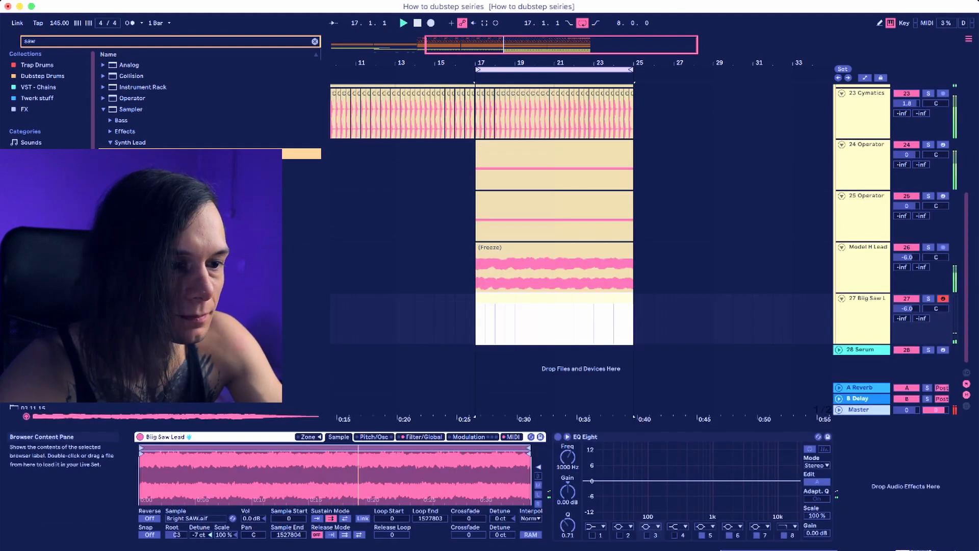
left_click(477, 328)
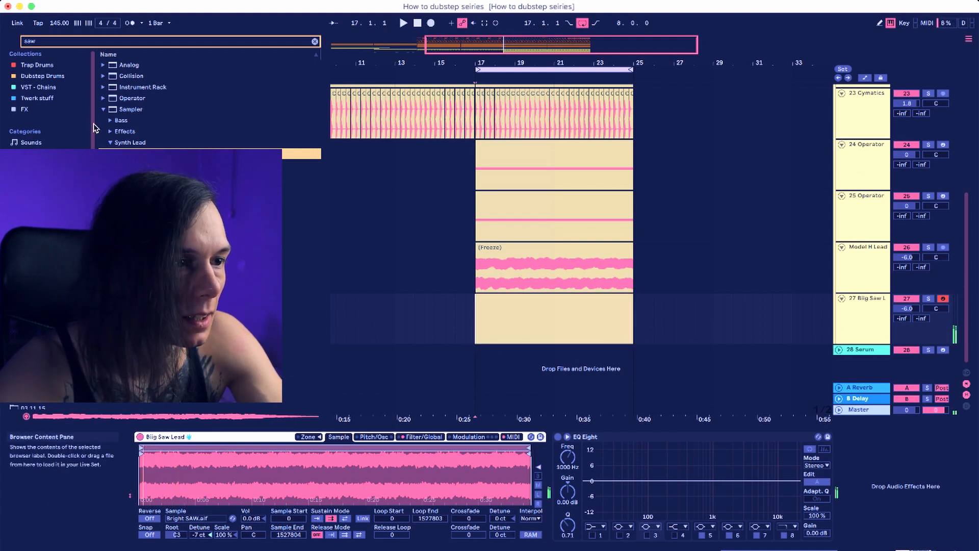
Browse the Instrument Rack and Operator results for "saw" and preview Operator's saw bass preset.
left_click(102, 110)
left_click(102, 87)
left_click(103, 87)
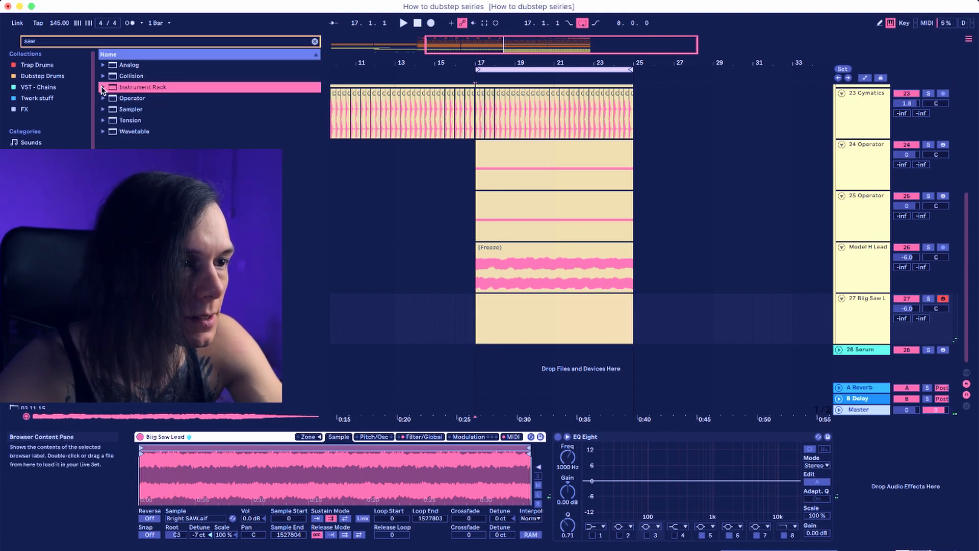
left_click(103, 98)
left_click(145, 119)
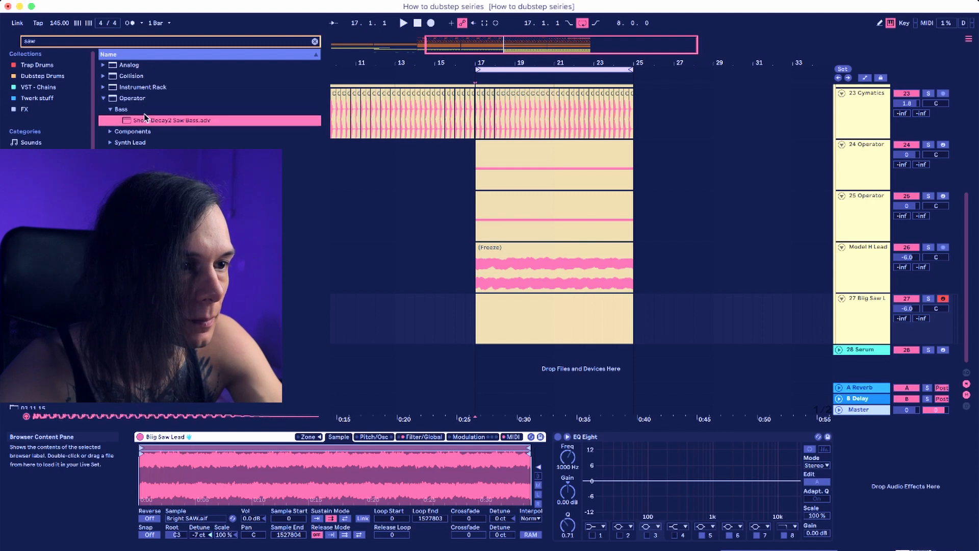
Preview the Instrument Rack presets 10 Saws Lead and Bright Saw Lead, and load 10 Saws Lead onto track 27 in place of Biig Saw Lead.
left_click(103, 87)
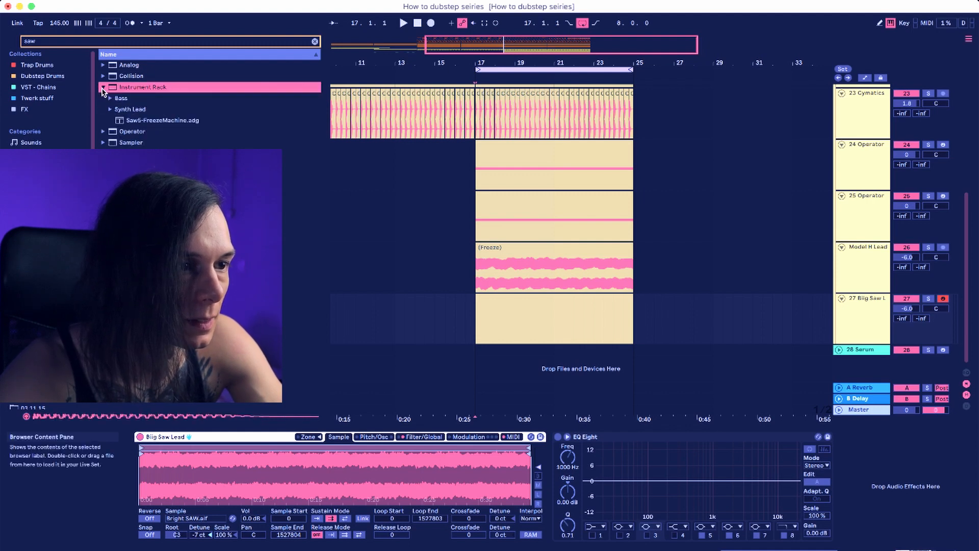
left_click(109, 109)
left_click(145, 119)
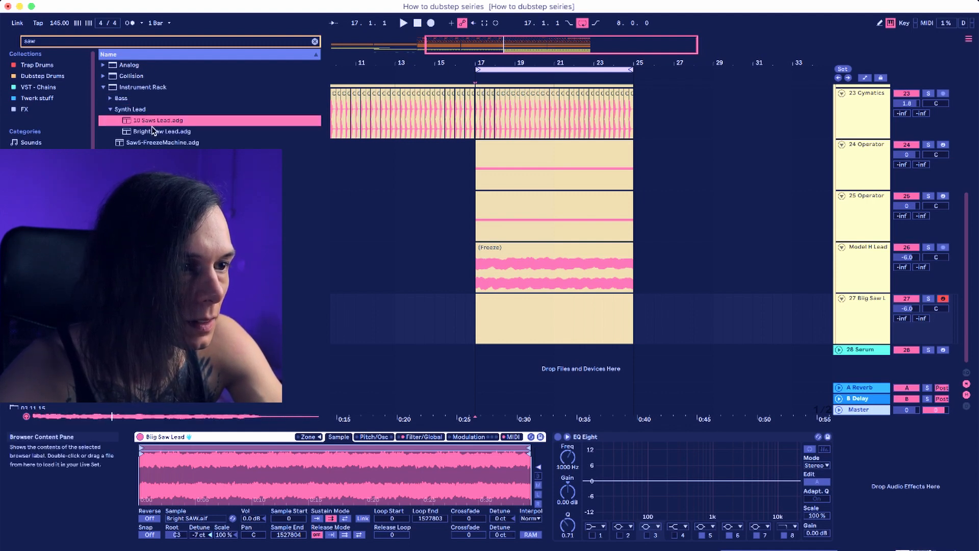
left_click(153, 132)
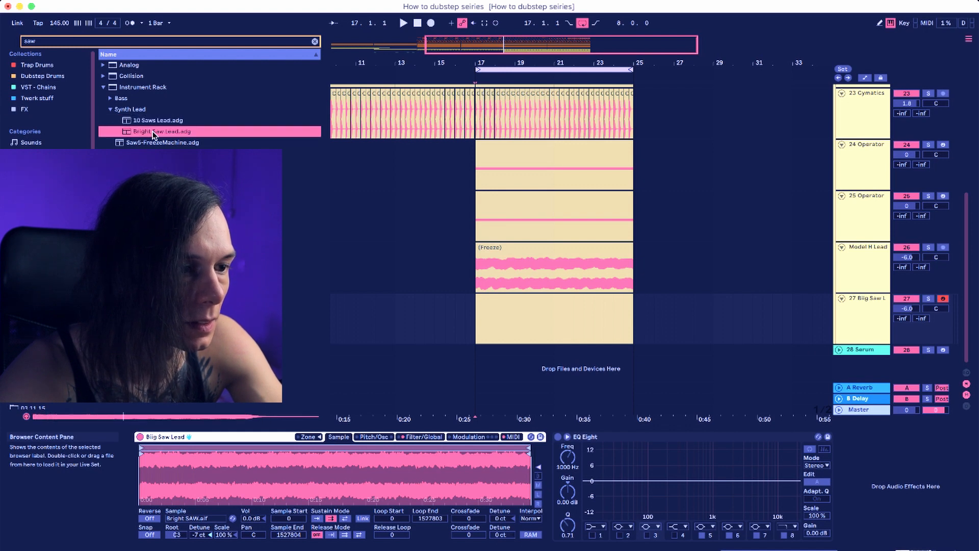
left_click(153, 124)
left_click_drag(151, 121, 376, 321)
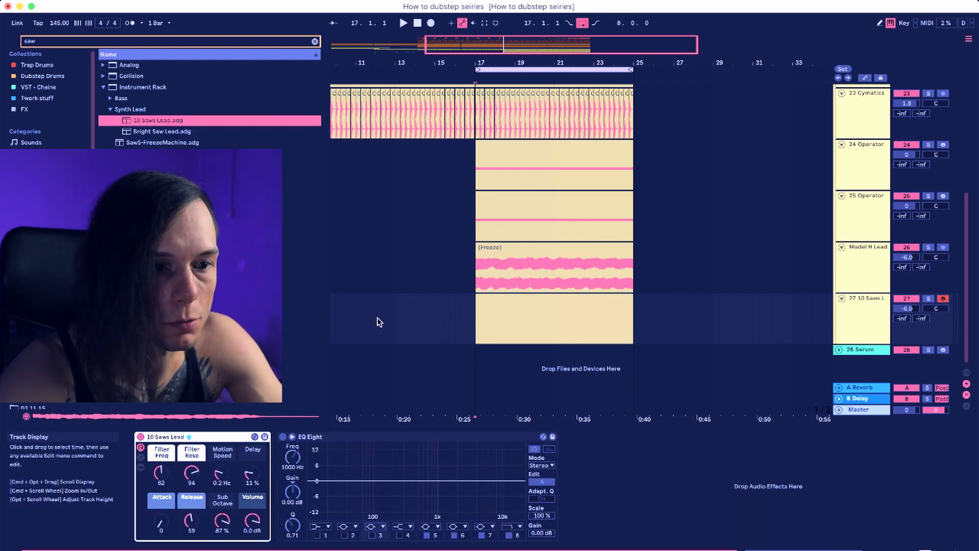
Draw one sustained note across the whole eight-bar clip on the 10 Saws Lead track and return to its device view.
left_click(473, 325)
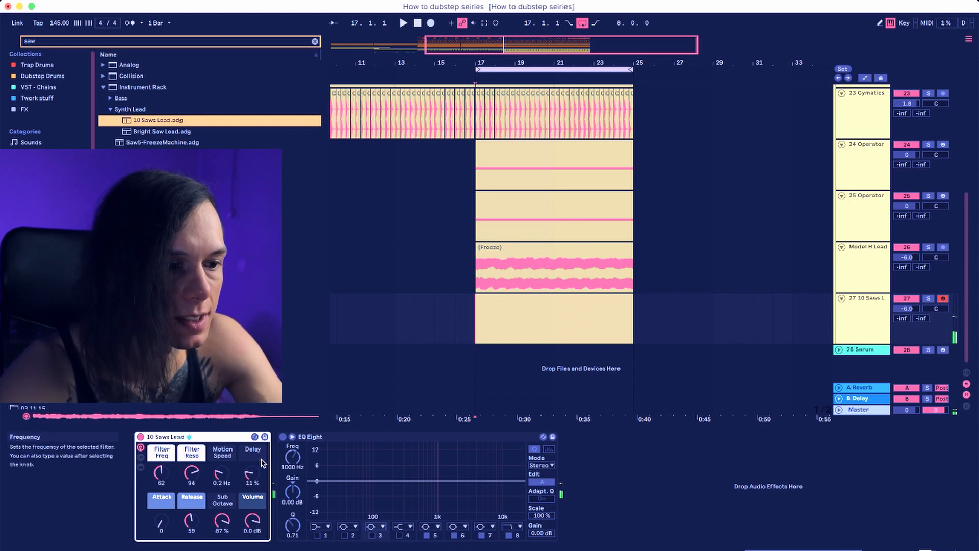
double_click(512, 308)
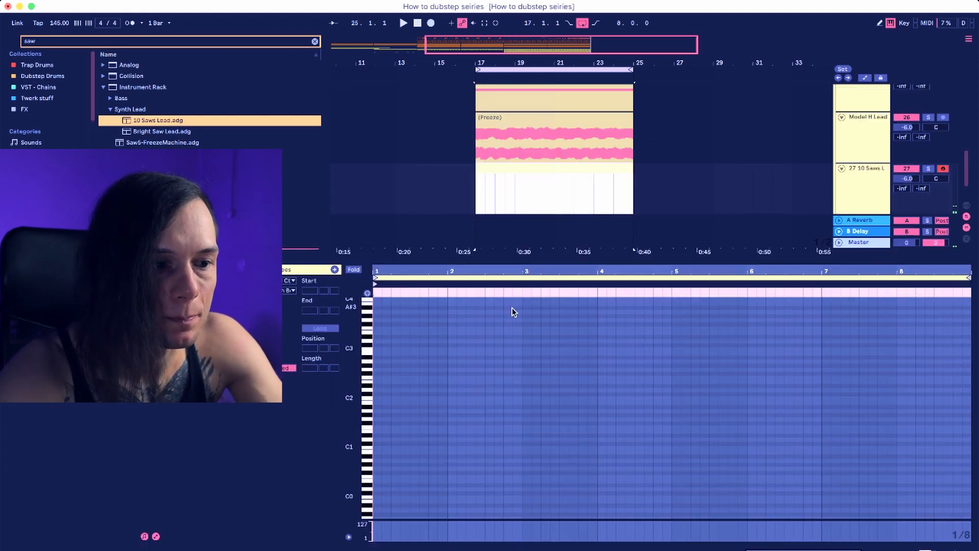
double_click(376, 328)
left_click_drag(380, 328, 940, 330)
key("shift+Tab")
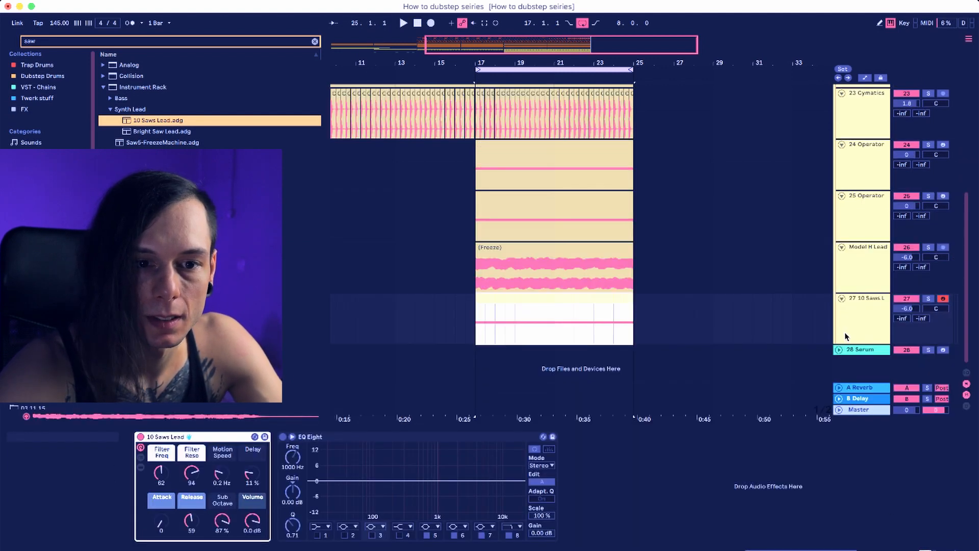
Enable EQ Eight on the 10 Saws Lead track and set band 1 to a low cut at 135 Hz.
left_click(851, 320)
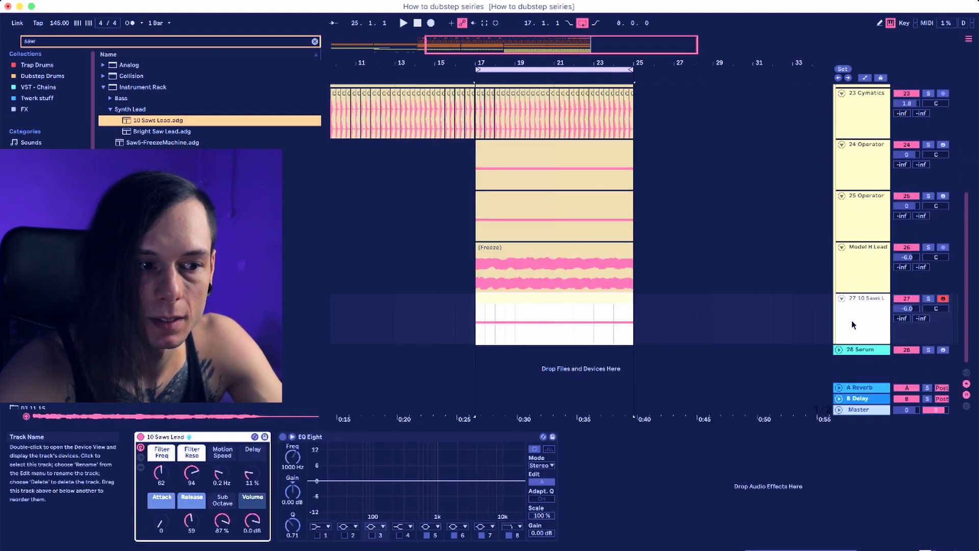
left_click(282, 436)
left_click(314, 526)
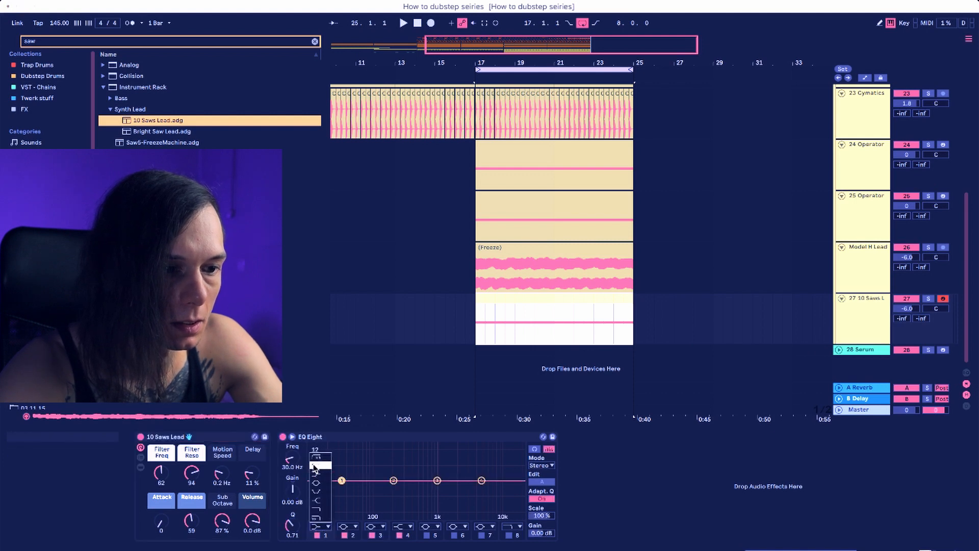
left_click(314, 466)
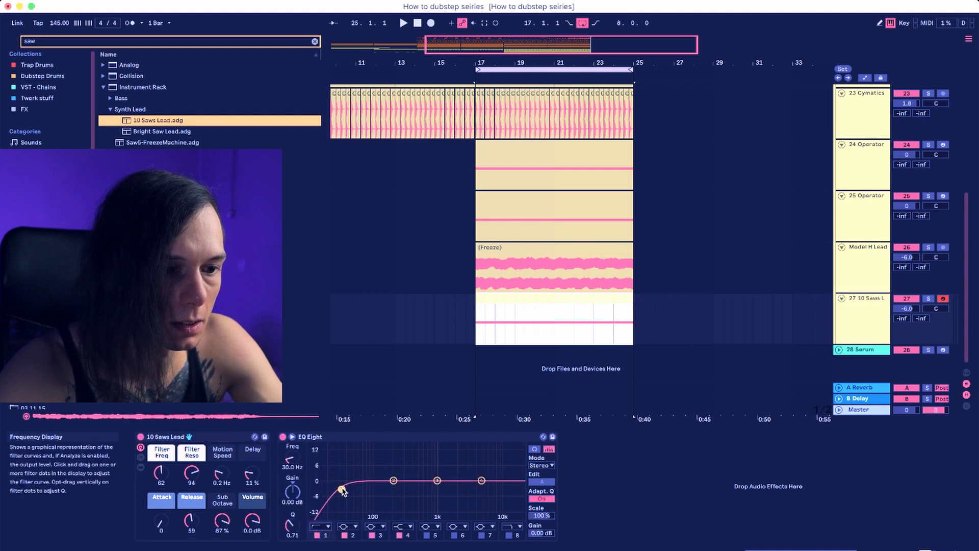
Freeze the 10 Saws Lead track and flatten it to audio.
right_click(852, 326)
left_click(737, 390)
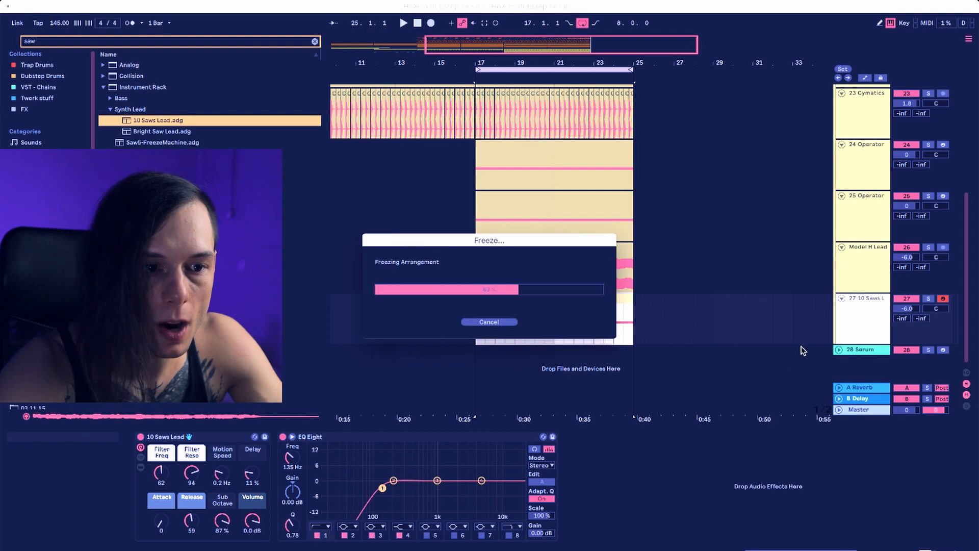
right_click(862, 324)
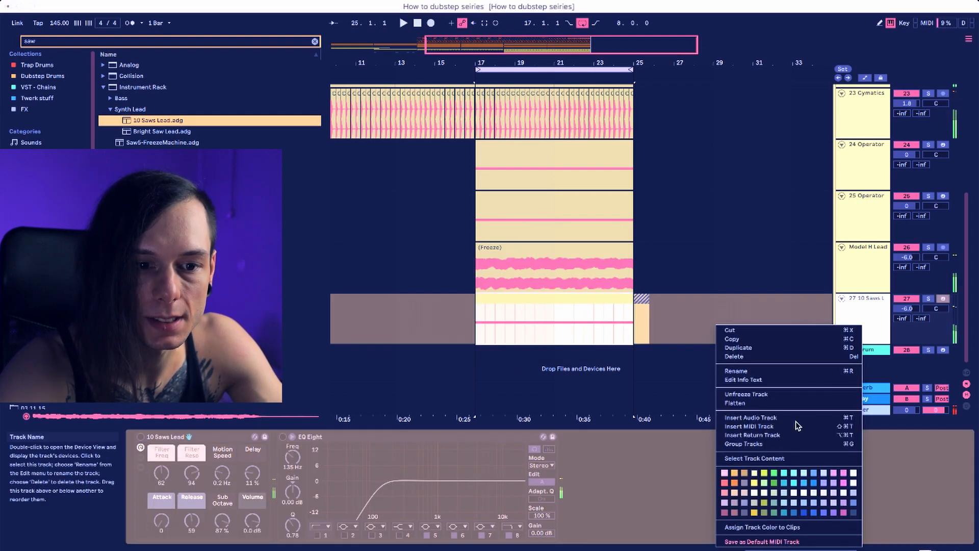
left_click(778, 403)
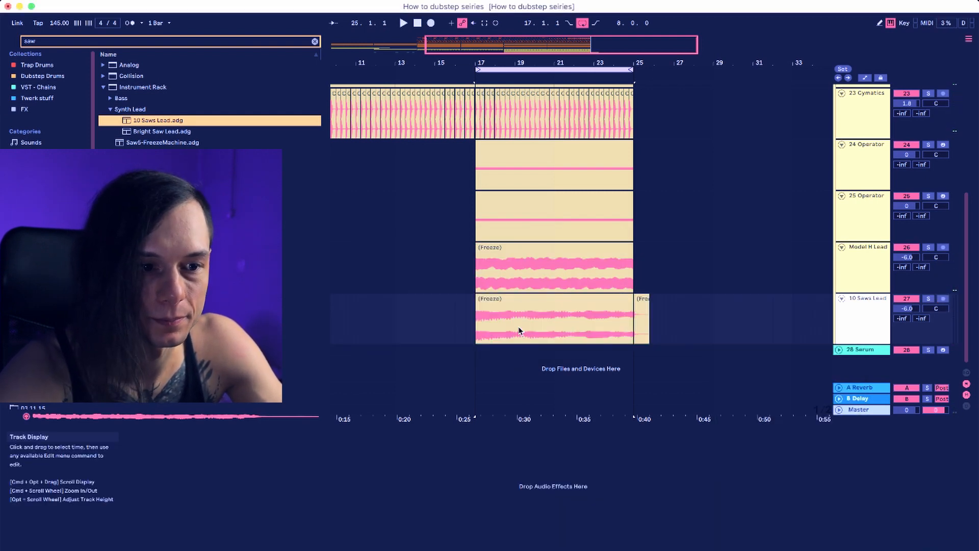
Draw a Transposition envelope on the flattened 10 Saws Lead clip, rising from 0 to +12 semitones at its end.
double_click(561, 304)
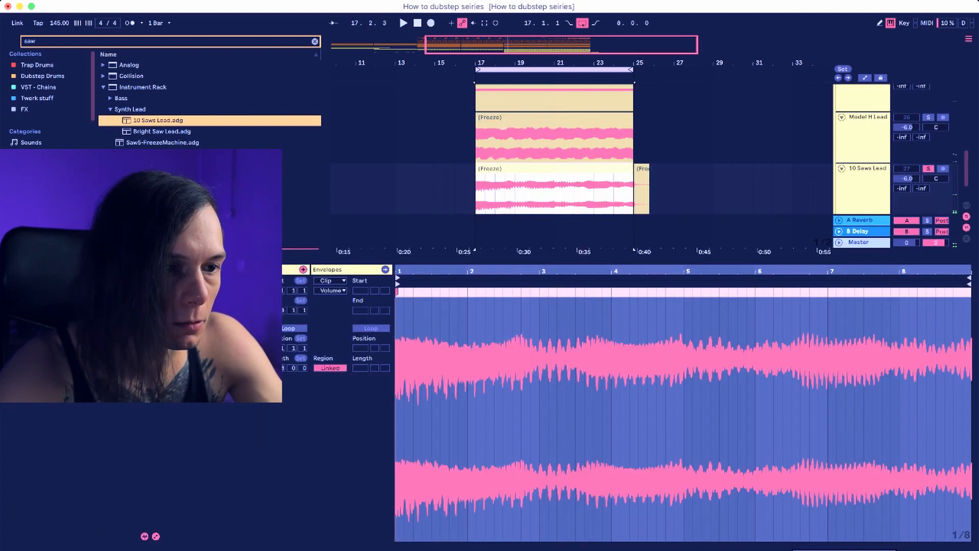
left_click(156, 537)
left_click(155, 536)
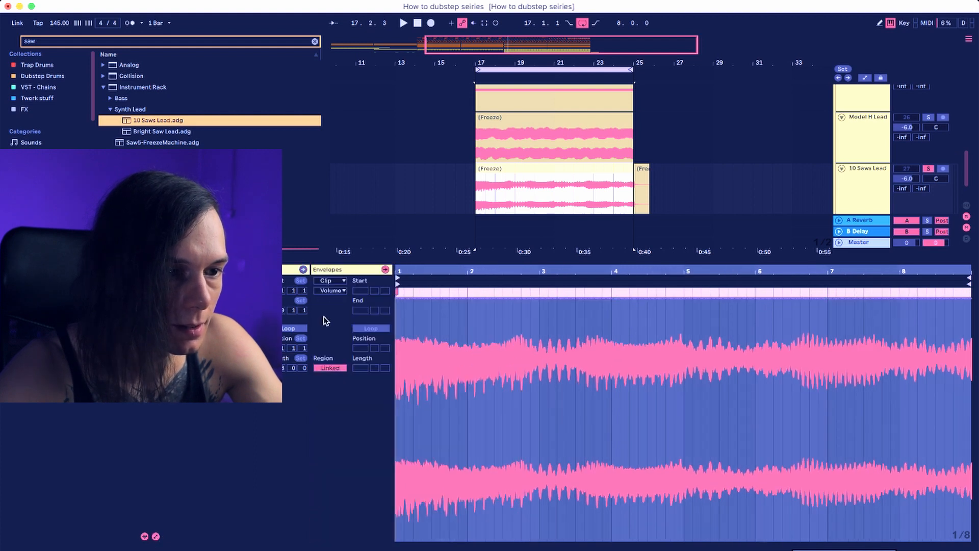
left_click(337, 291)
left_click(346, 313)
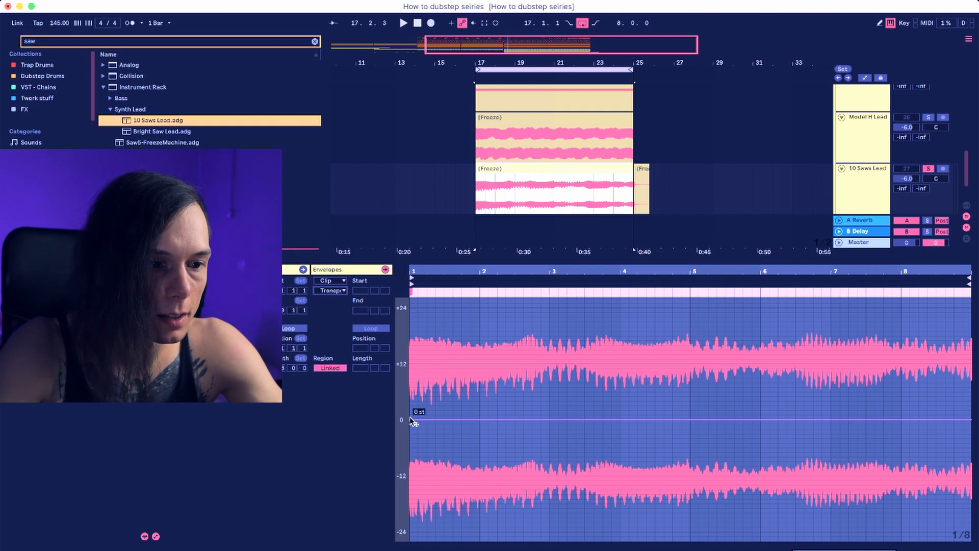
left_click_drag(970, 421, 970, 364)
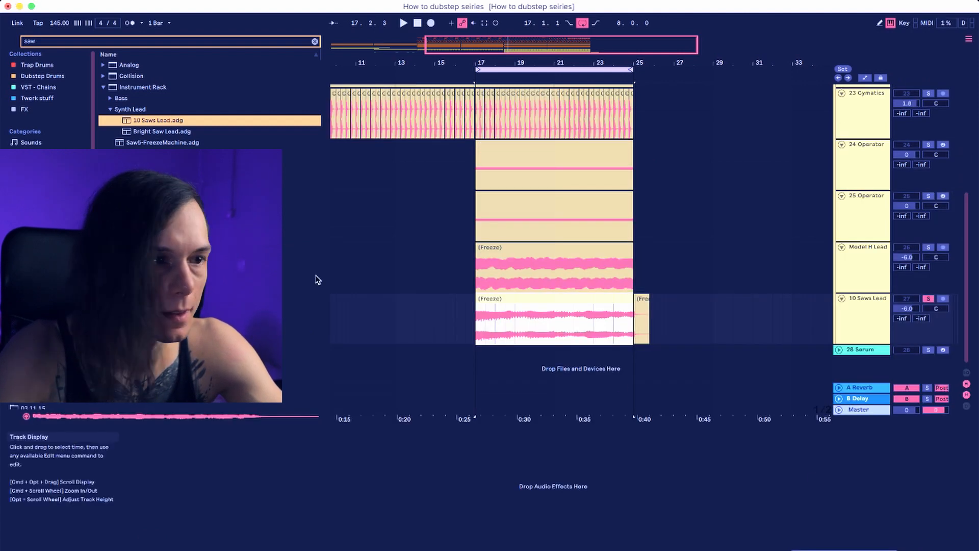
Clear the browser search and copy the Auto Filter from the Model H Lead track to the 10 Saws Lead track.
left_click(315, 41)
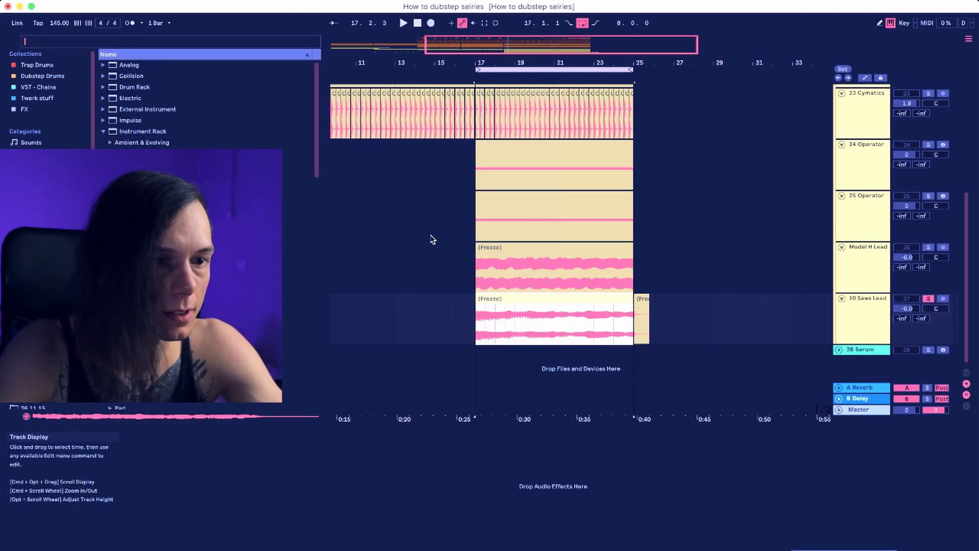
left_click(464, 267)
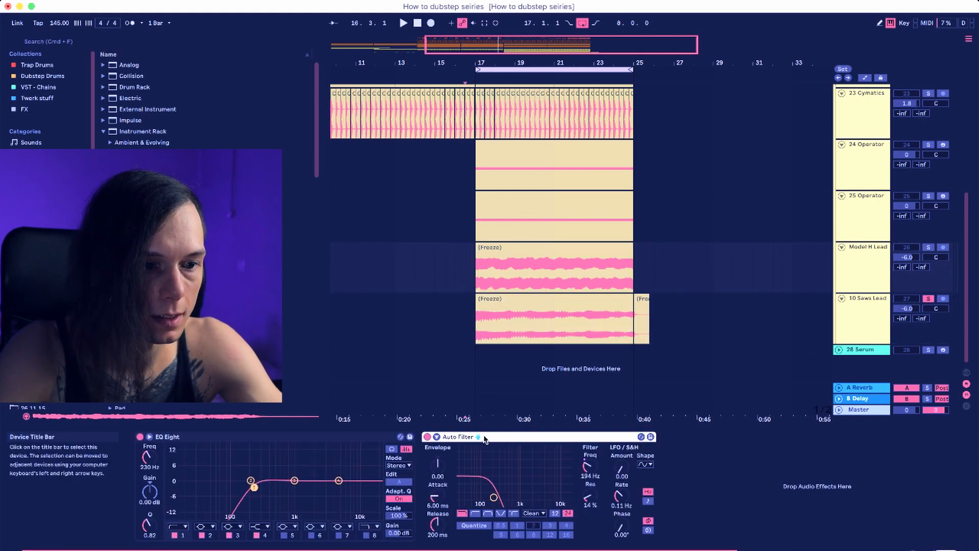
left_click(478, 330)
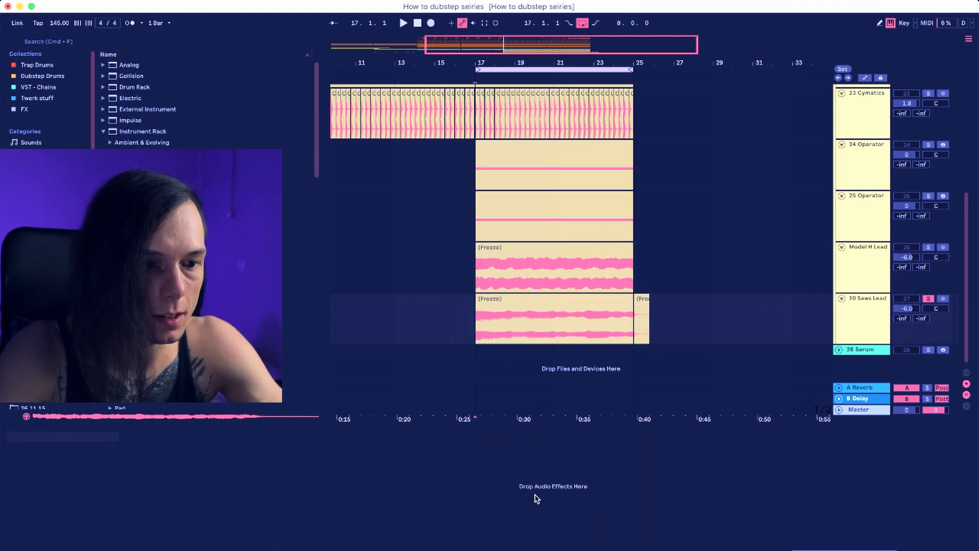
key("super+v")
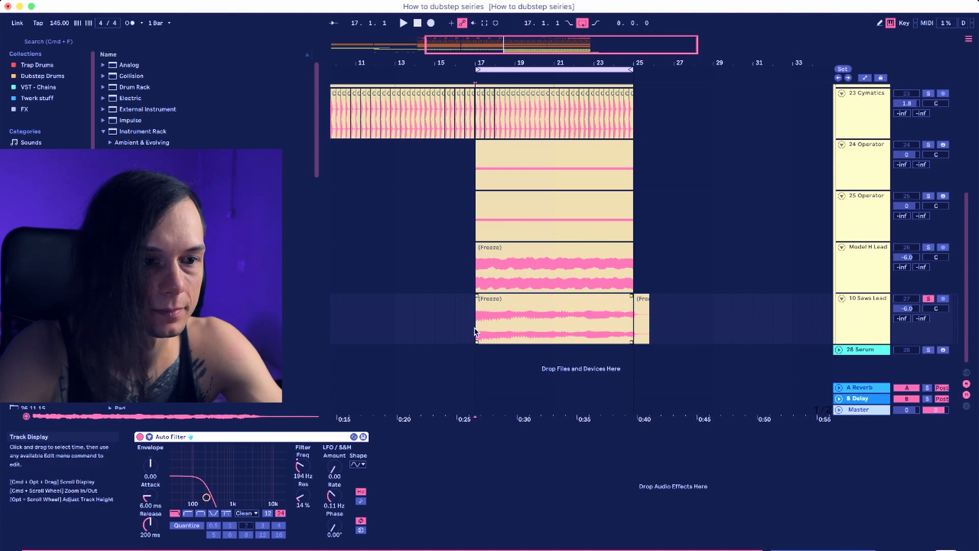
Play the filtered saw lead from bar 17 and delete the leftover frozen clip after bar 25 on its track.
key("space")
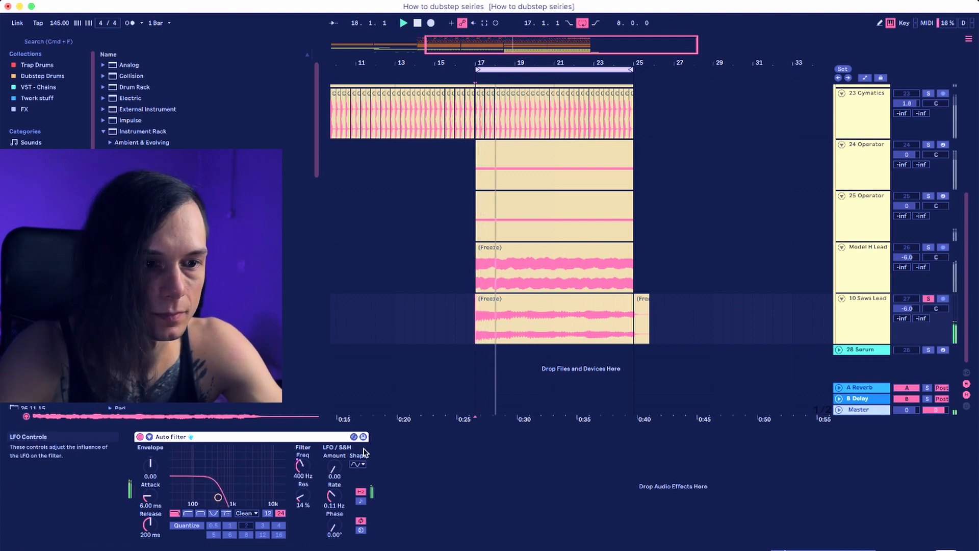
left_click(641, 299)
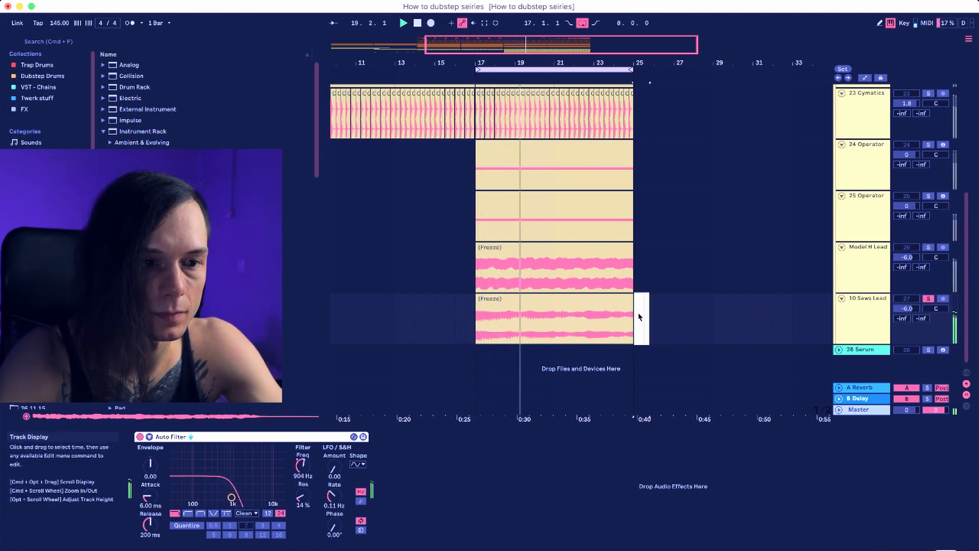
key("Delete")
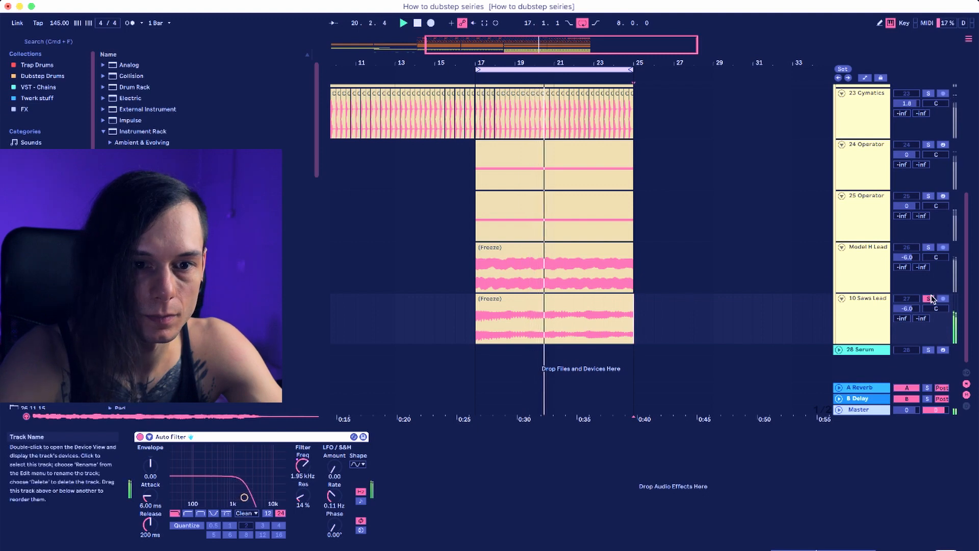
Raise the Model H Lead and 10 Saws Lead track volumes together to -0.1 dB and unsolo 10 Saws Lead.
left_click(864, 272)
left_click(863, 311, "shift")
left_click_drag(906, 308, 907, 291)
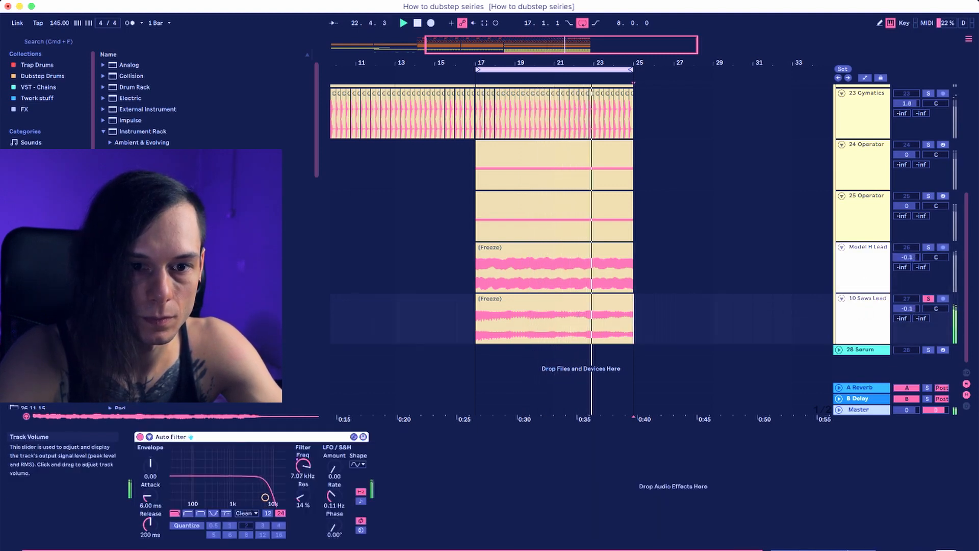
left_click(928, 299)
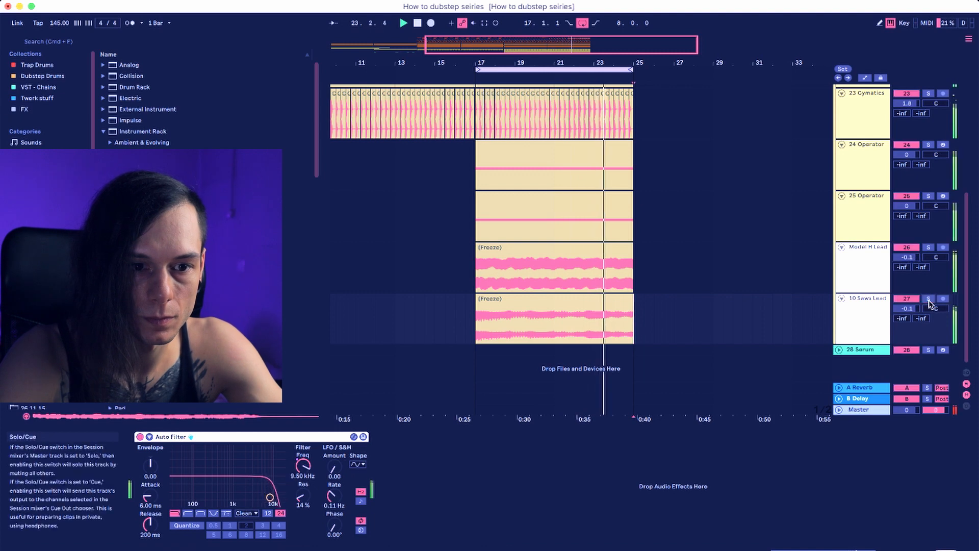
Play the full build-up from bar 17 and deactivate the Operator clip spanning bars 21 to 25 on track 22.
left_click(478, 267)
scroll(546, 277, "up", 5)
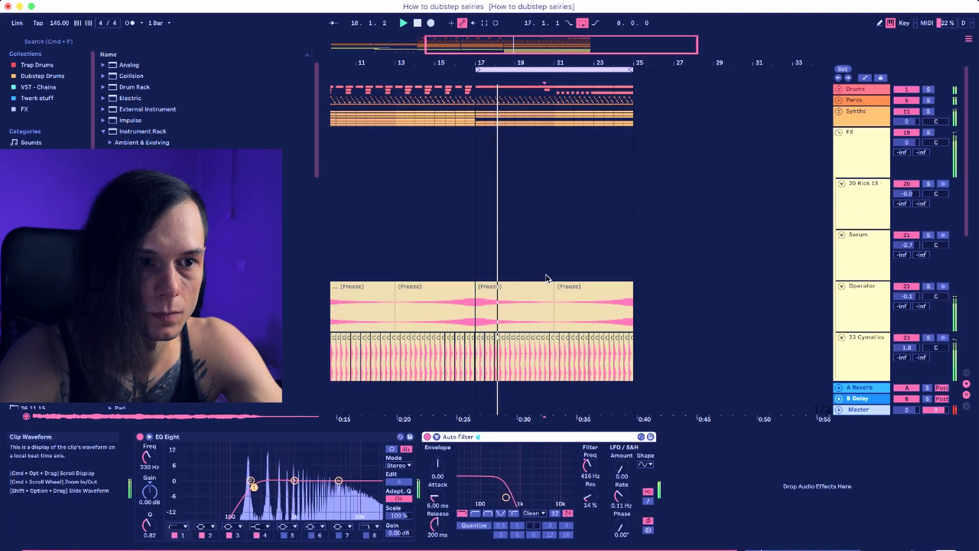
left_click(555, 168)
scroll(556, 171, "down", 4)
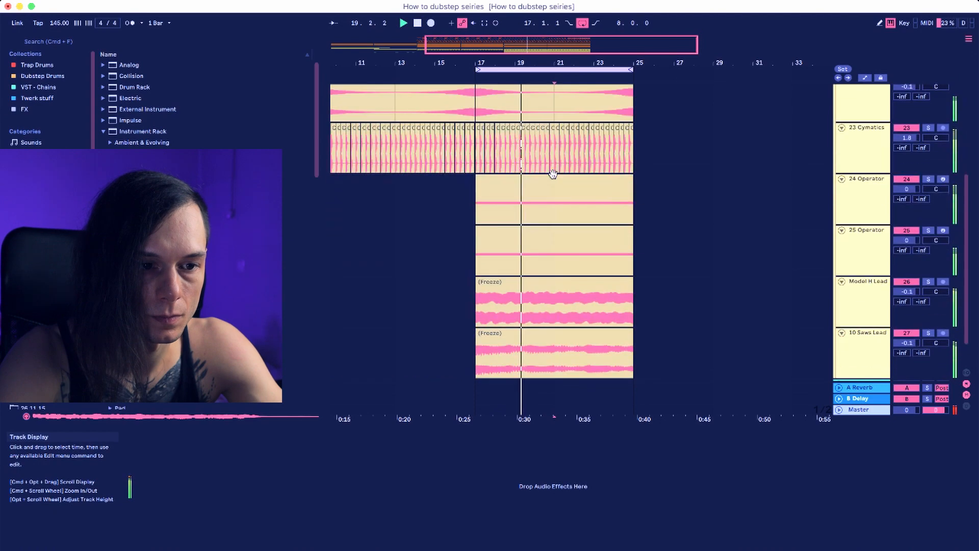
scroll(552, 174, "down", 3)
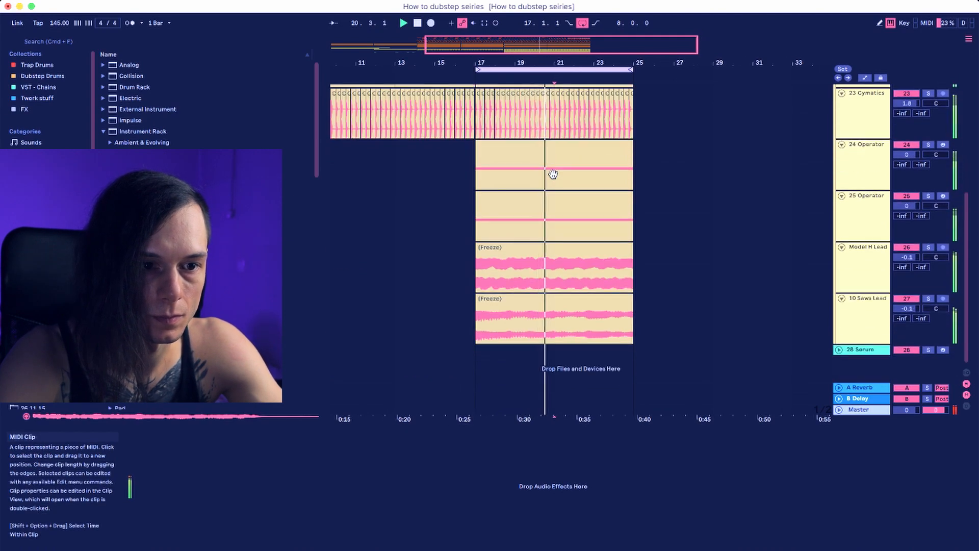
scroll(553, 174, "up", 4)
left_click(614, 201)
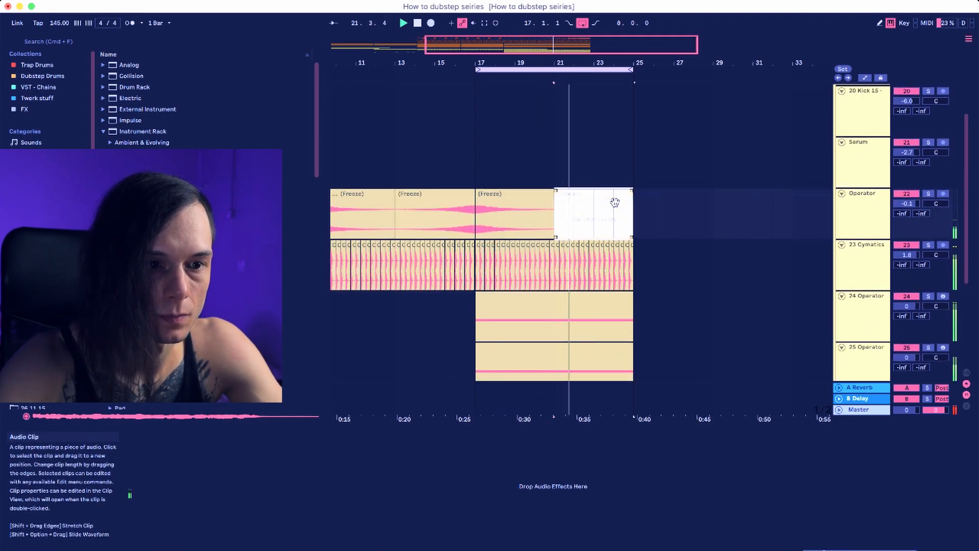
key("0")
scroll(637, 226, "up", 3)
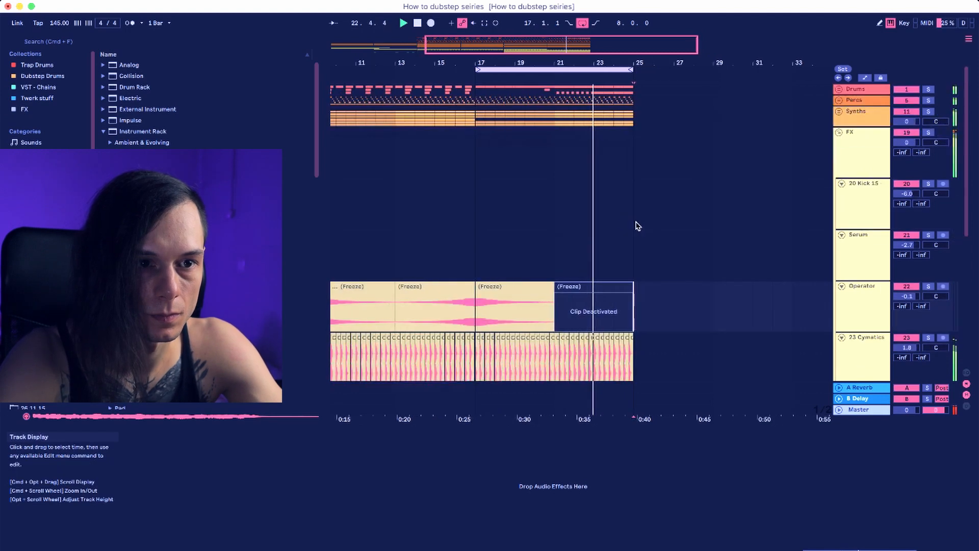
scroll(637, 226, "down", 4)
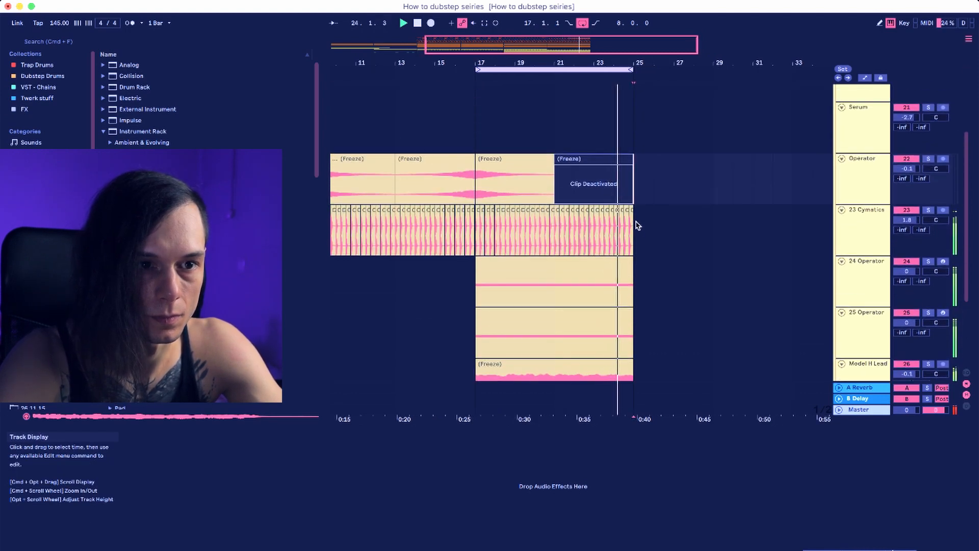
key("space")
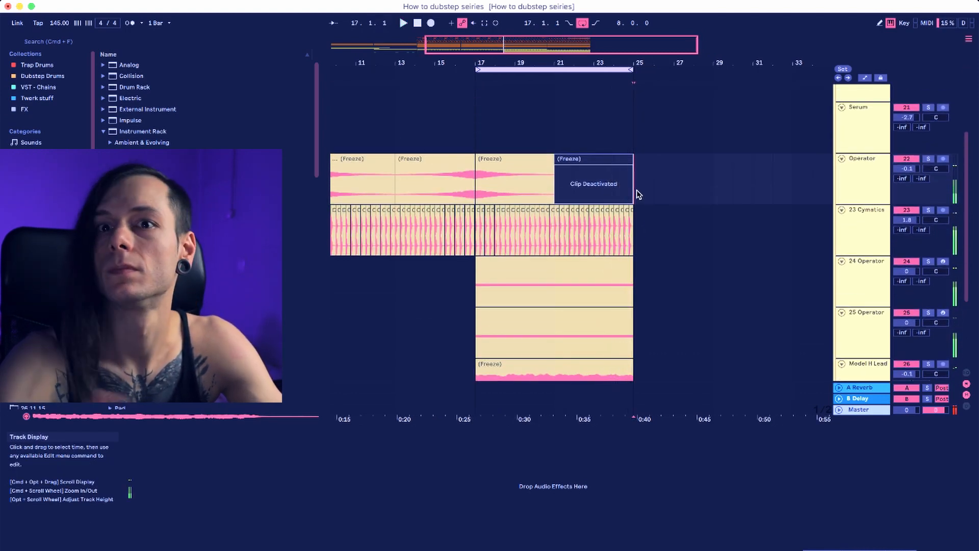
Review the build-up tracks and open the folder of Skedda 150 BPM vocal samples in the browser.
scroll(635, 192, "up", 3)
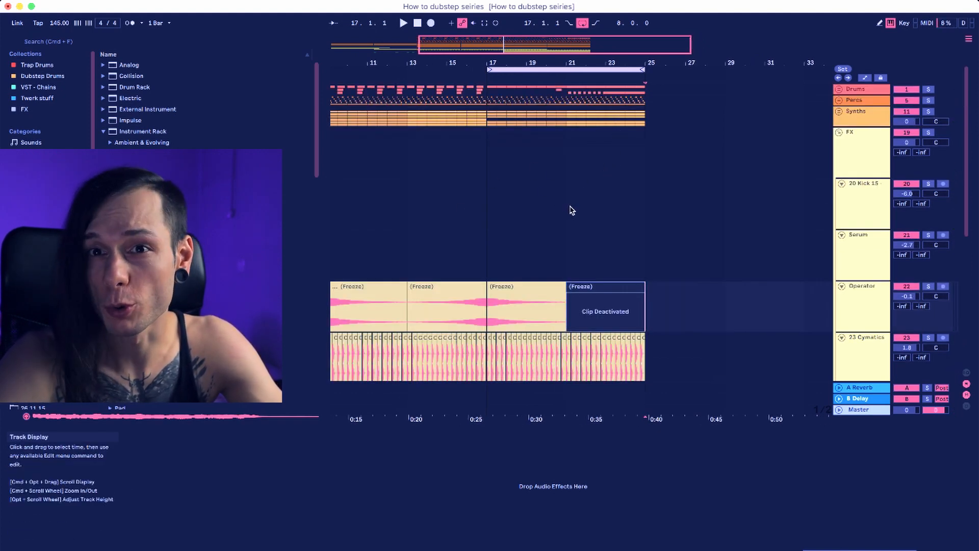
scroll(570, 210, "down", 4)
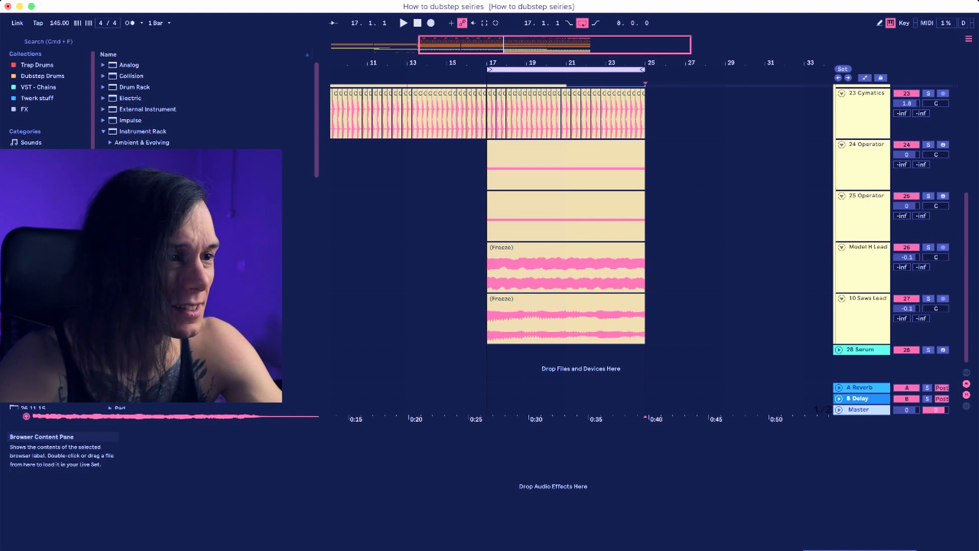
left_click(41, 337)
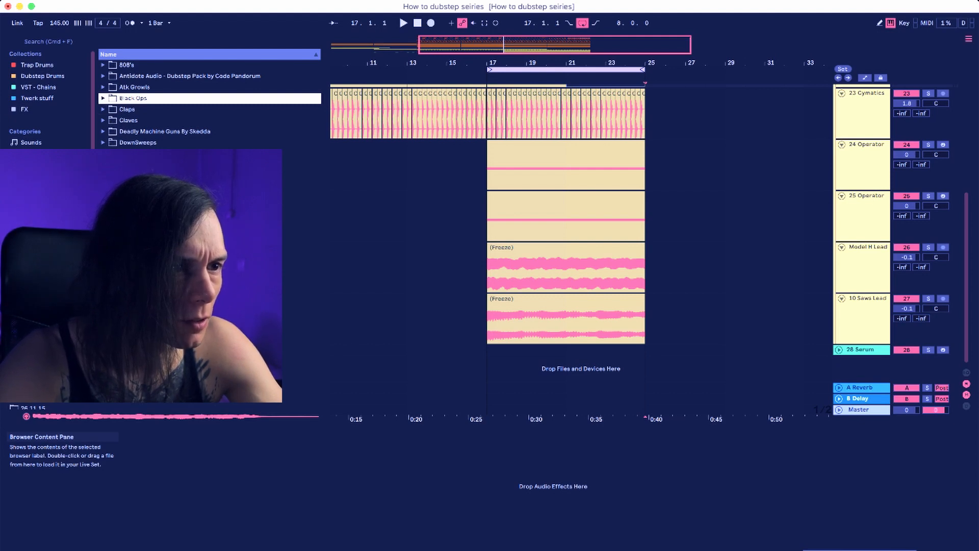
left_click(103, 153)
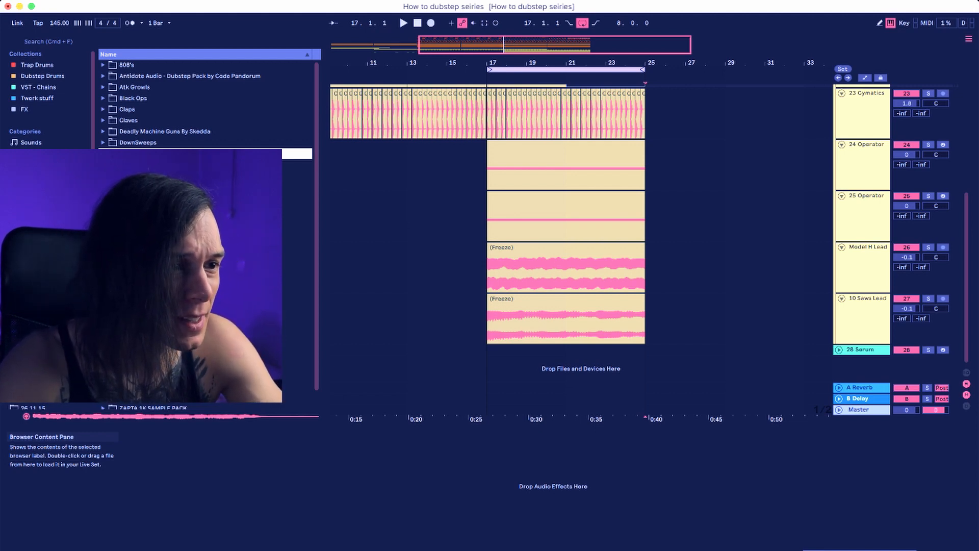
scroll(209, 102, "down", 5)
scroll(209, 102, "down", 3)
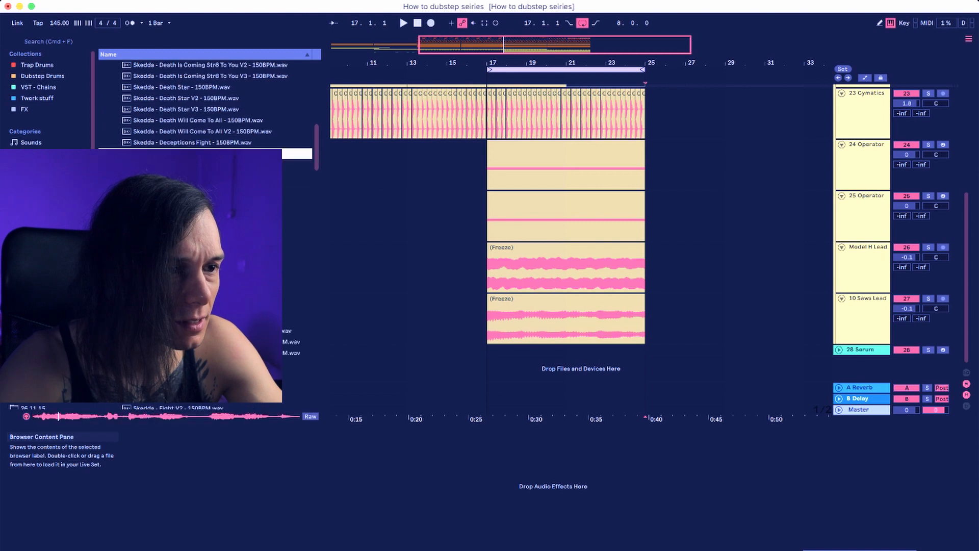
Look through the Skedda 150 BPM vocal samples for a phrase to close the build-up.
scroll(209, 102, "down", 3)
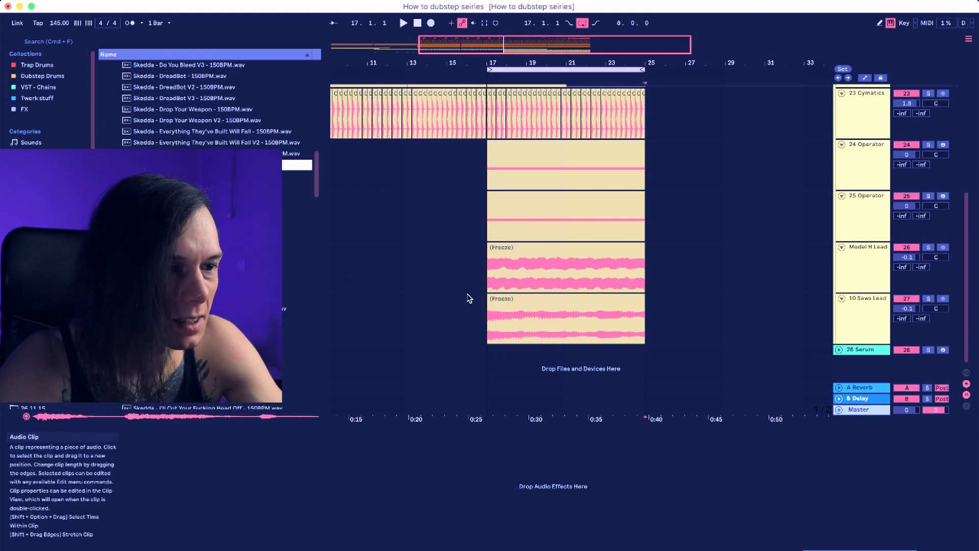
scroll(209, 235, "down", 5)
scroll(209, 234, "down", 8)
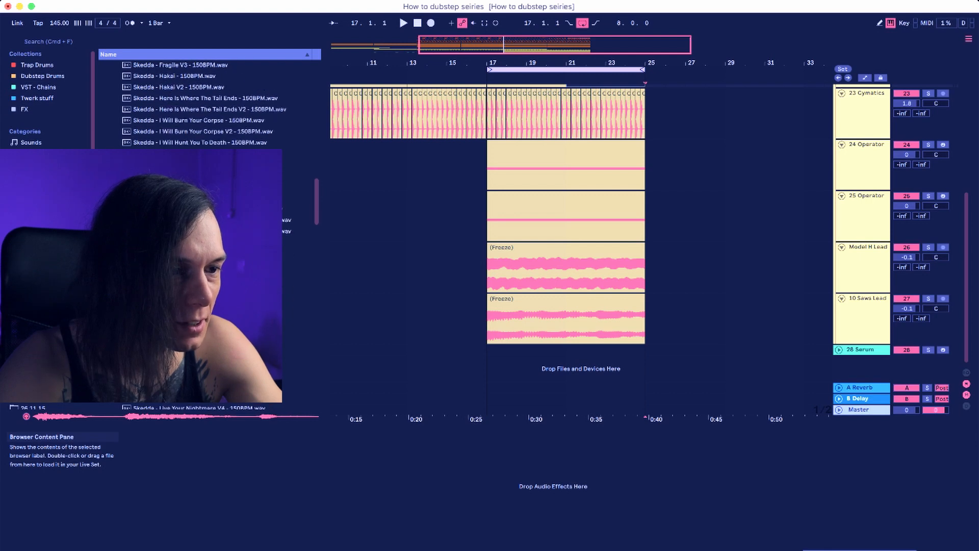
scroll(209, 234, "down", 8)
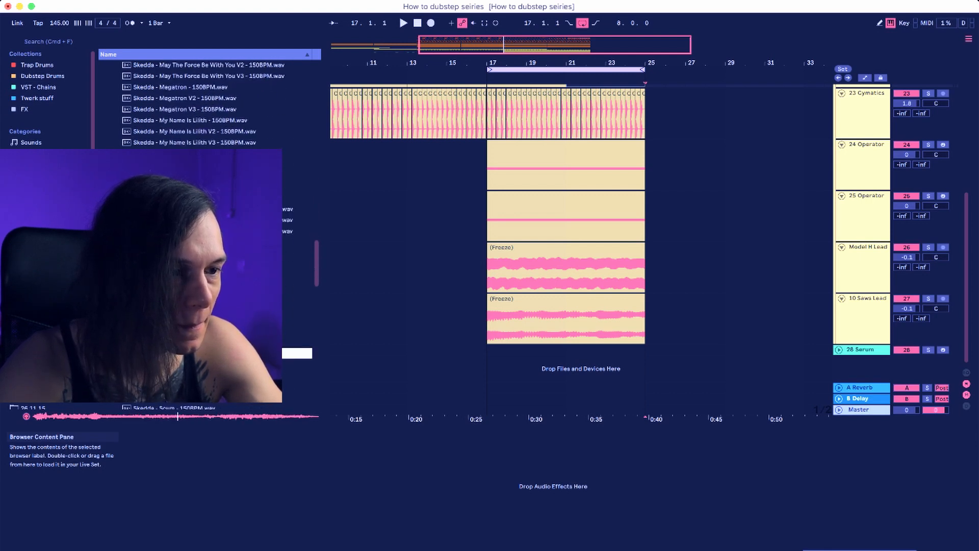
scroll(209, 235, "up", 4)
scroll(209, 234, "up", 3)
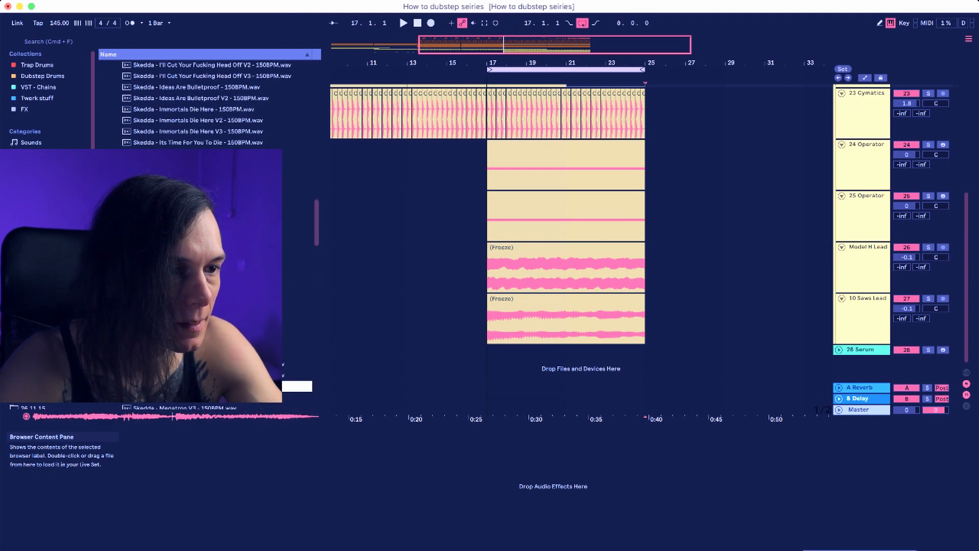
scroll(209, 235, "down", 10)
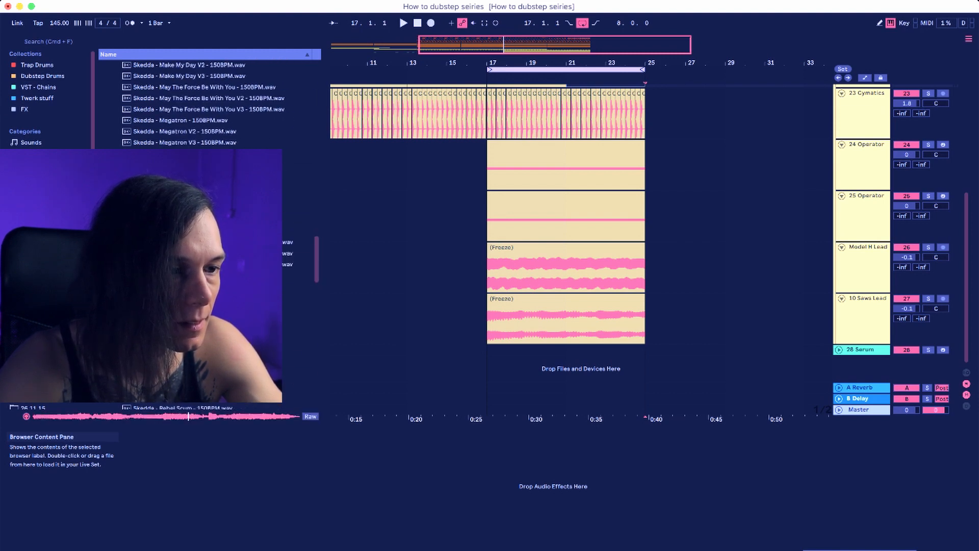
scroll(209, 234, "down", 3)
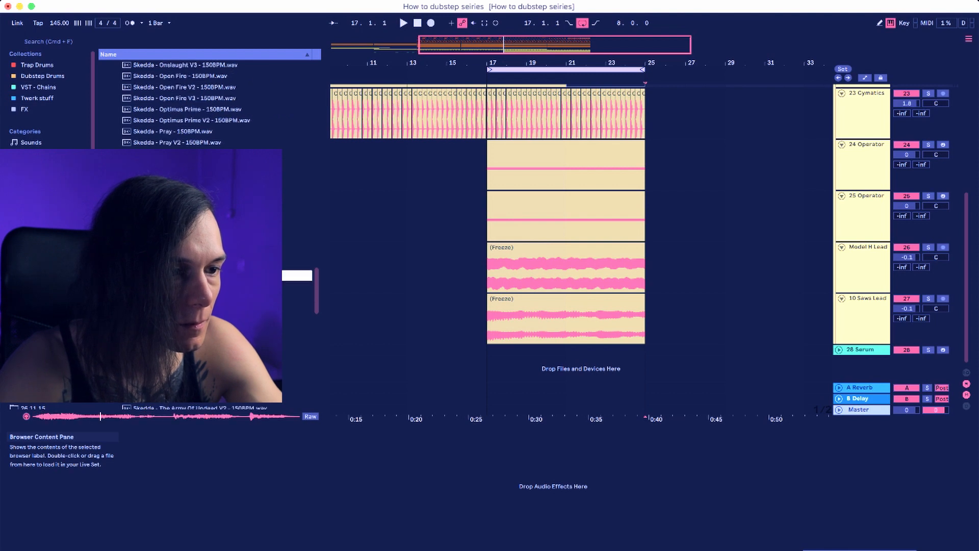
scroll(209, 234, "down", 3)
scroll(209, 342, "down", 5)
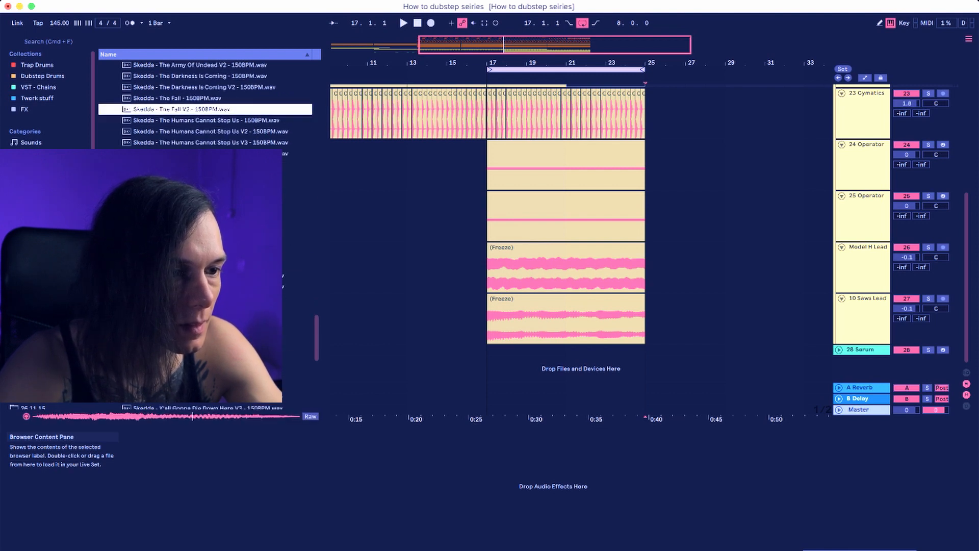
Preview the Skedda - Vision vocal and its V3 variation.
left_click(209, 342)
scroll(209, 342, "down", 4)
left_click(173, 124)
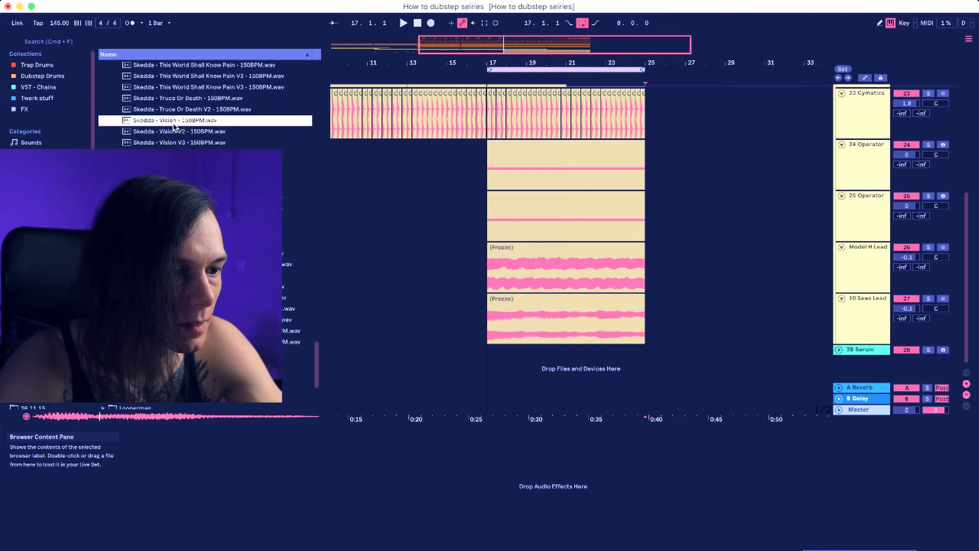
left_click(172, 139)
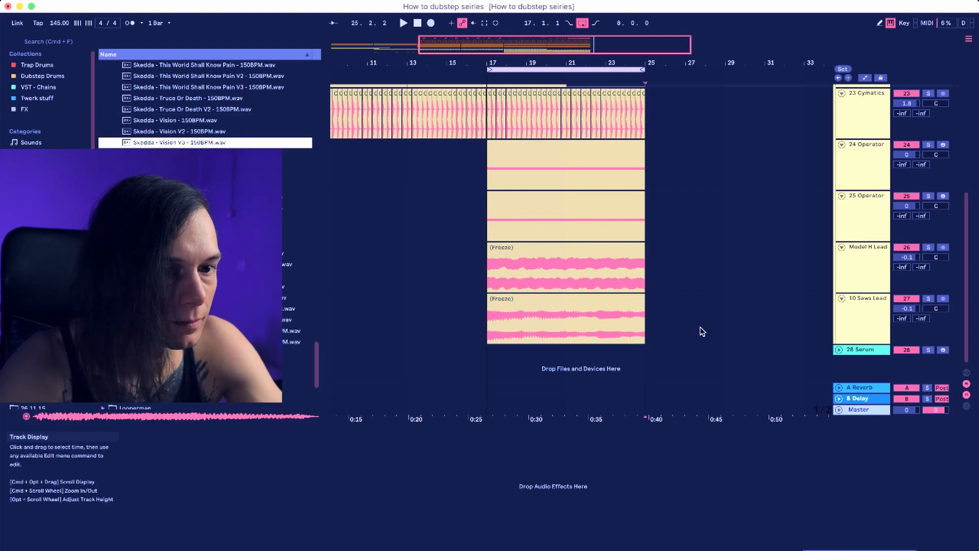
Play the end of the build-up and place Skedda - Vision V3 on a new audio track at 24.3.1.
left_click(566, 350)
key("space")
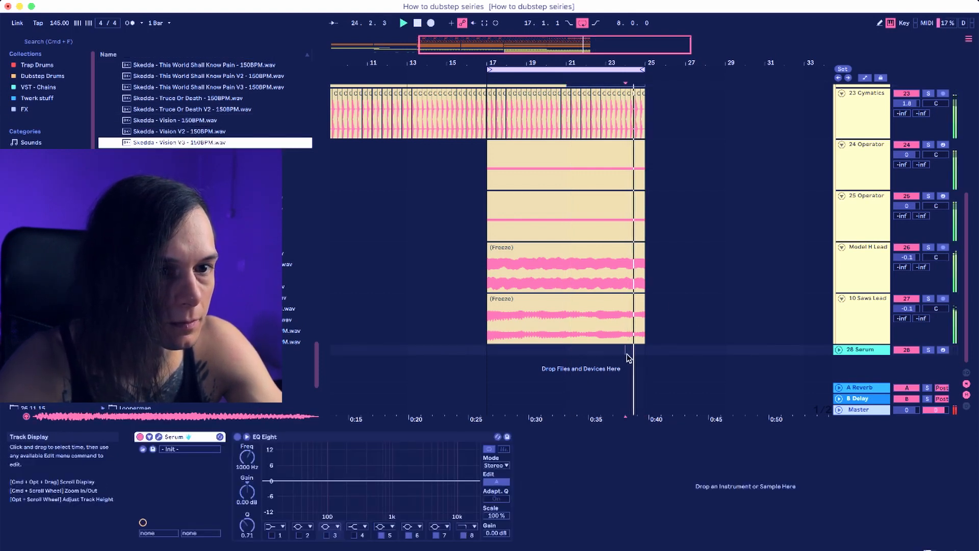
key("space")
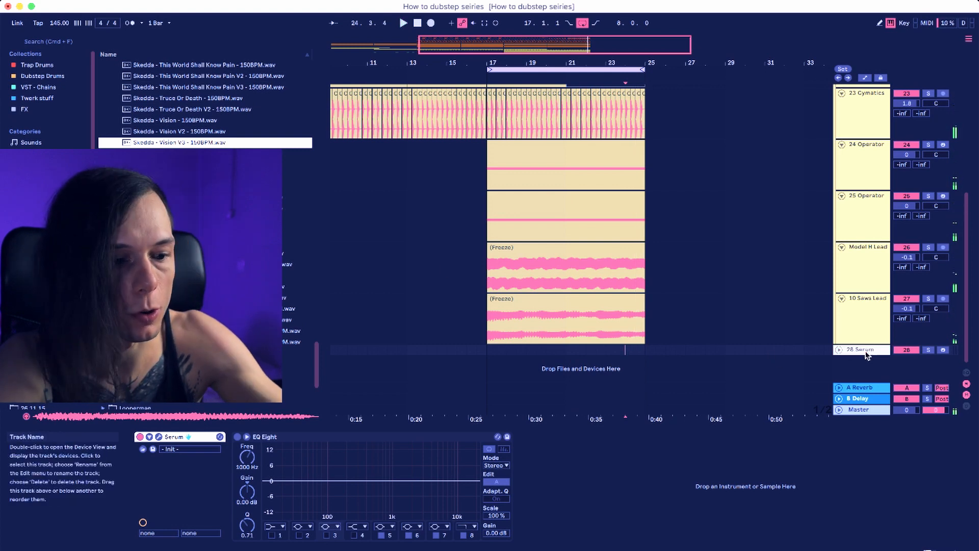
key("super+t")
left_click_drag(170, 142, 637, 355)
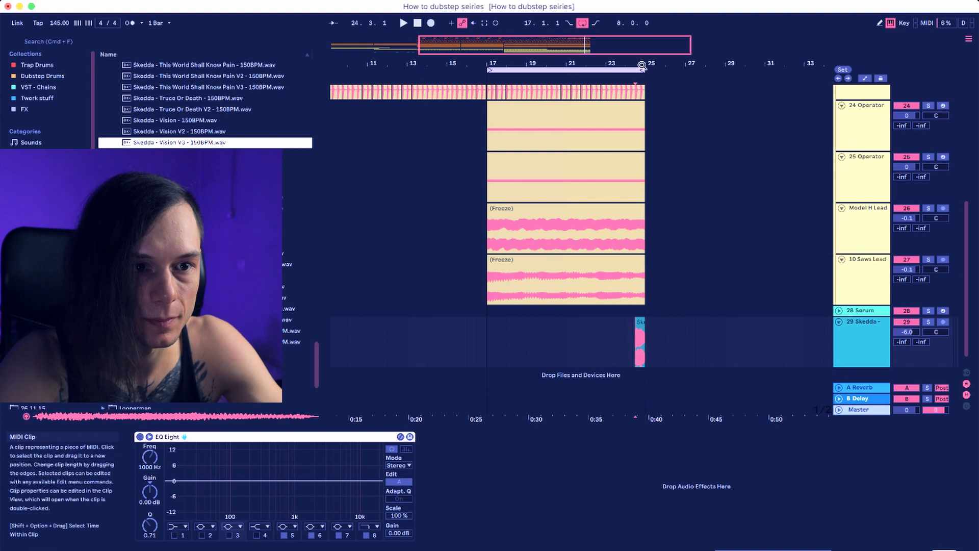
Shift the Vision V3 vocal clip to start at 24.2.3.
left_click_drag(615, 63, 615, 296)
left_click_drag(641, 330, 612, 331)
double_click(594, 325)
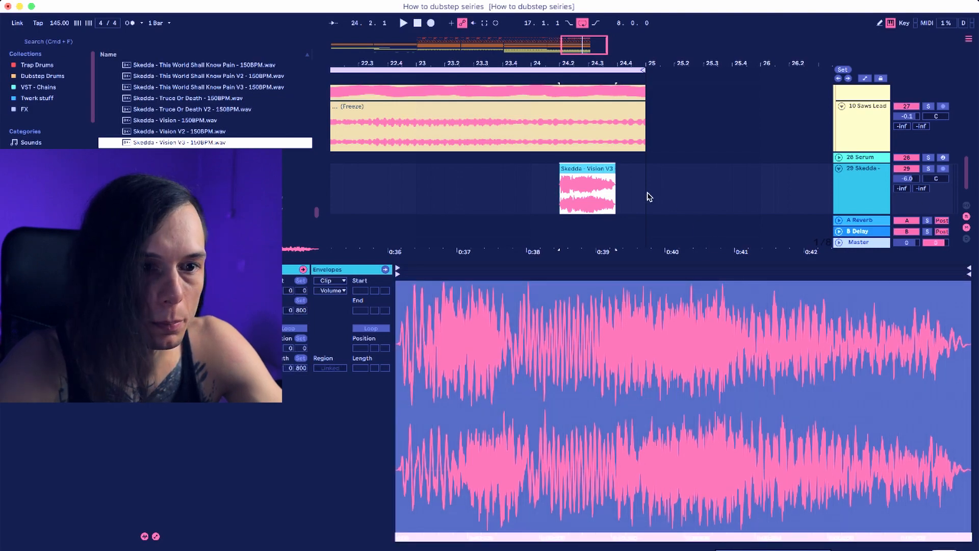
left_click_drag(600, 164, 614, 164)
left_click(571, 204)
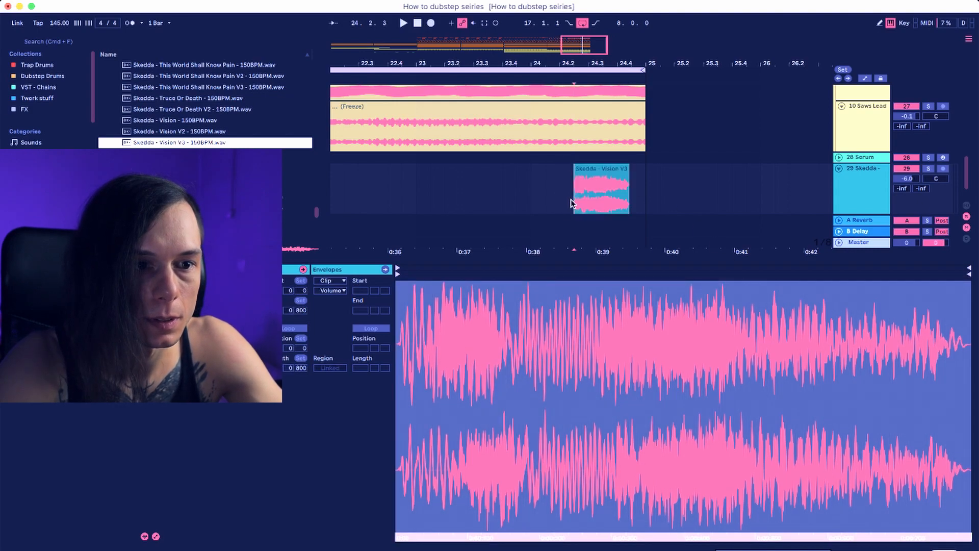
Play the vocal track soloed and add a Reverb after its EQ Eight with Dry/Wet at 44%.
key("space")
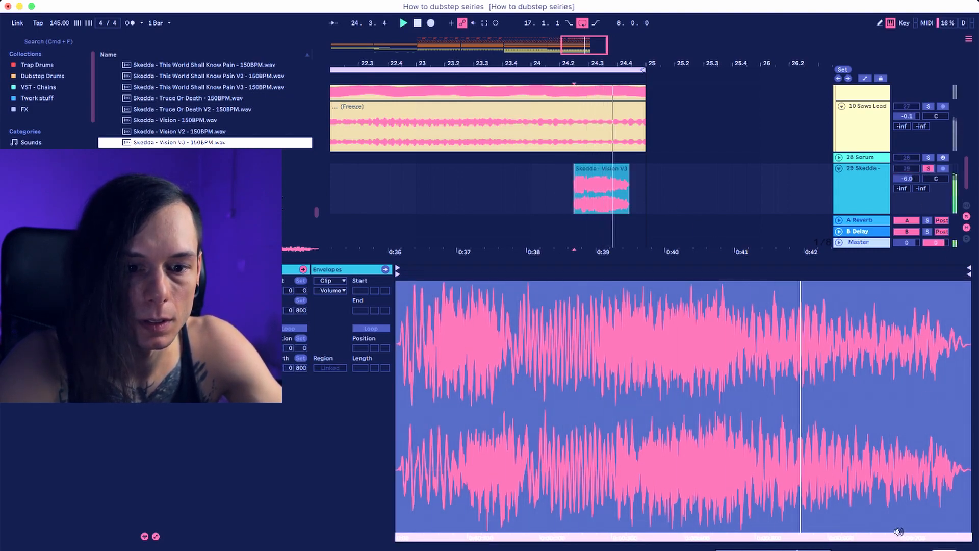
left_click(905, 549)
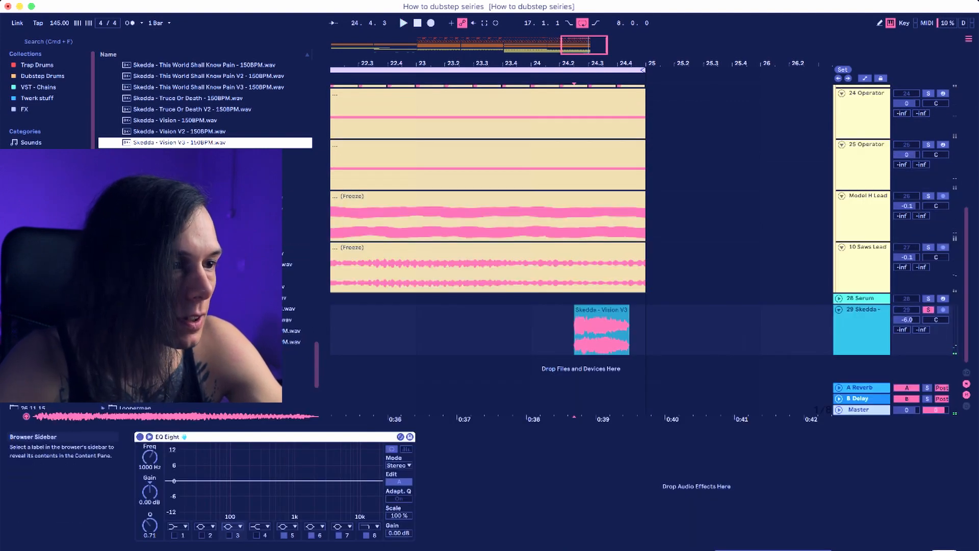
left_click(38, 176)
left_click(117, 69)
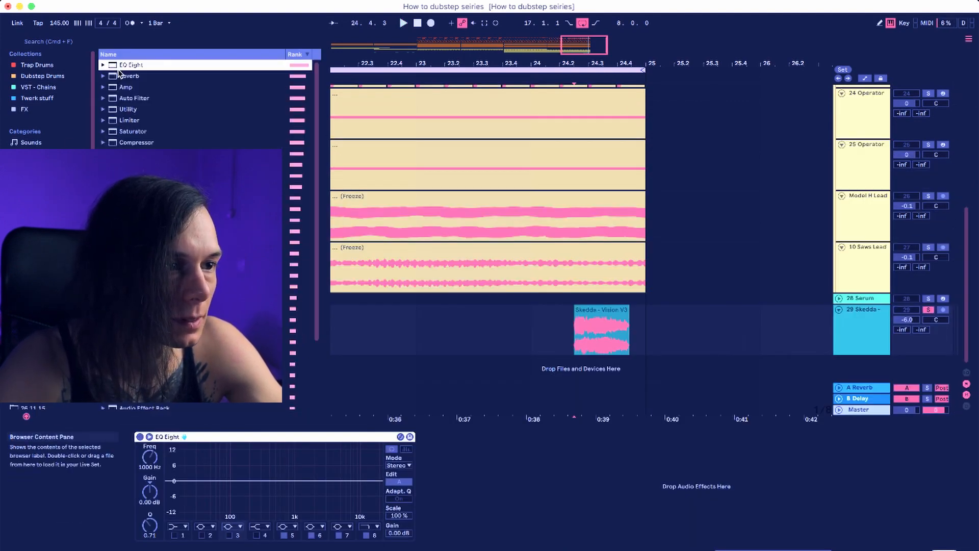
double_click(116, 75)
key("space")
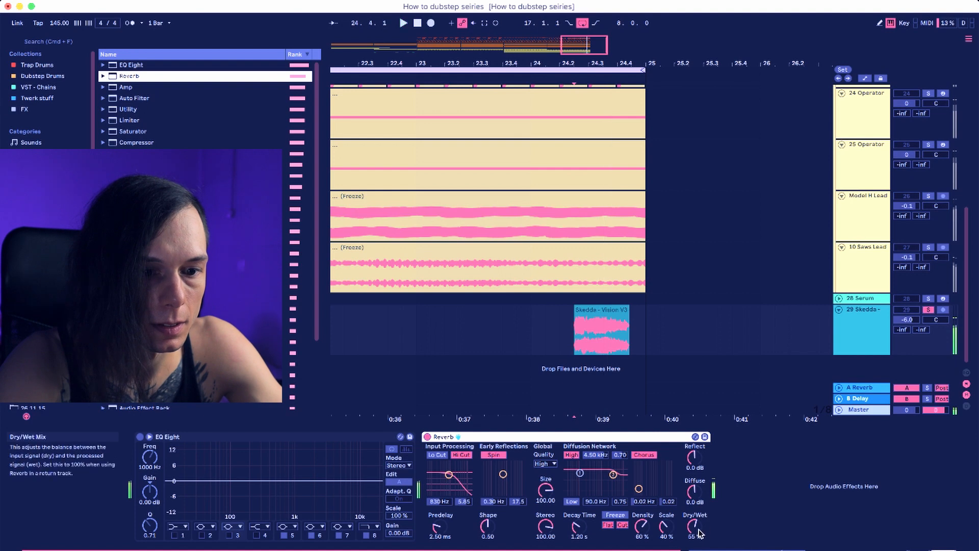
left_click_drag(692, 527, 700, 534)
Turn on the vocal track's EQ Eight and boost 4.17 kHz by 1.86 dB while playing the clip.
left_click(140, 436)
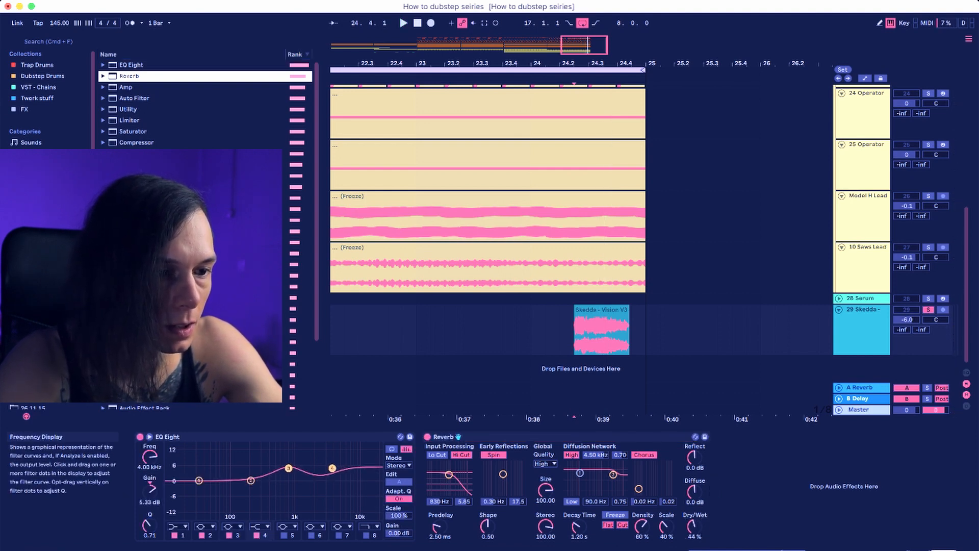
key("space")
left_click_drag(332, 467, 333, 476)
key("space")
key("space")
key("space")
key("space")
key("space")
Set the vocal Reverb's Decay Time to 1.40 s and Dry/Wet to 43%, checking it by playback.
left_click(578, 527)
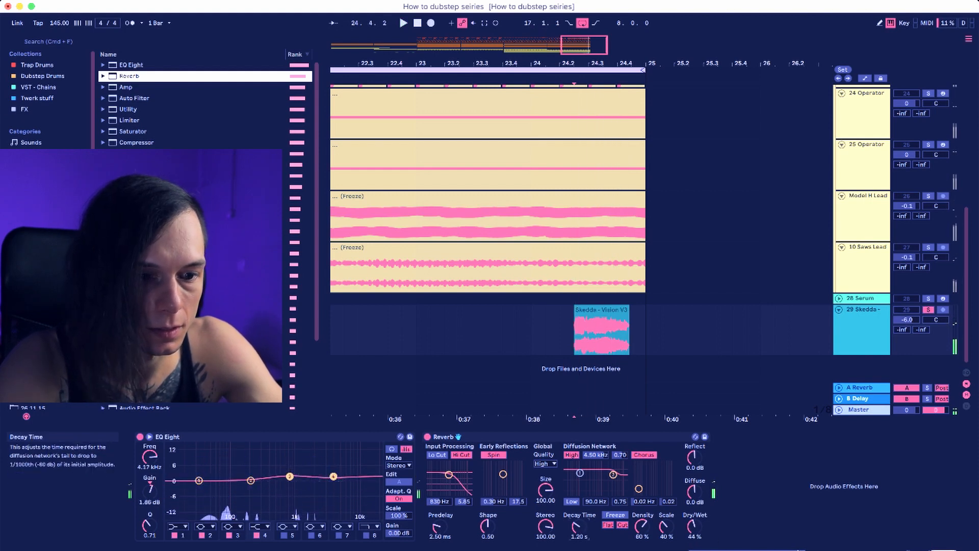
left_click_drag(692, 528, 692, 524)
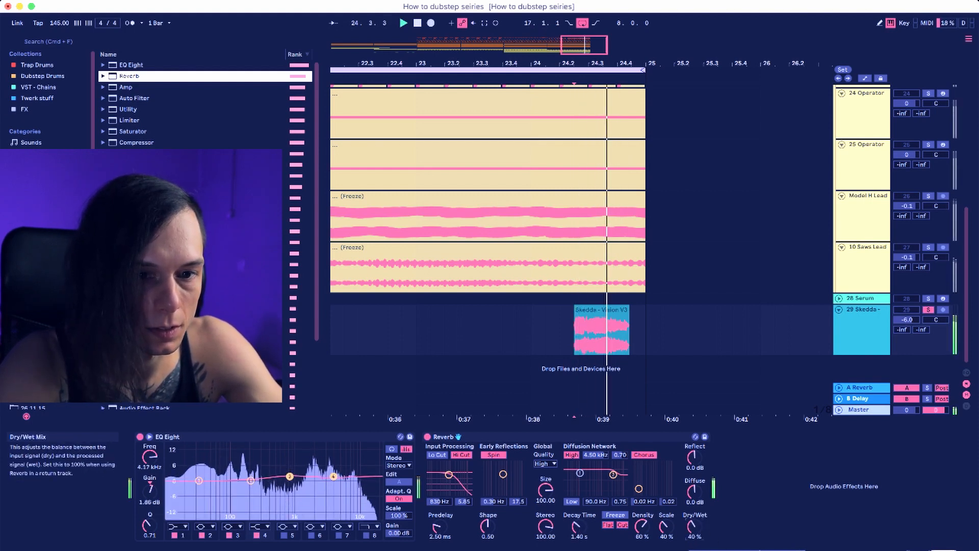
key("space")
key("space")
key("space")
Unsolo the vocal track, raise its volume to -2.1 dB and play it with the full mix.
left_click(931, 310)
left_click_drag(906, 320, 906, 309)
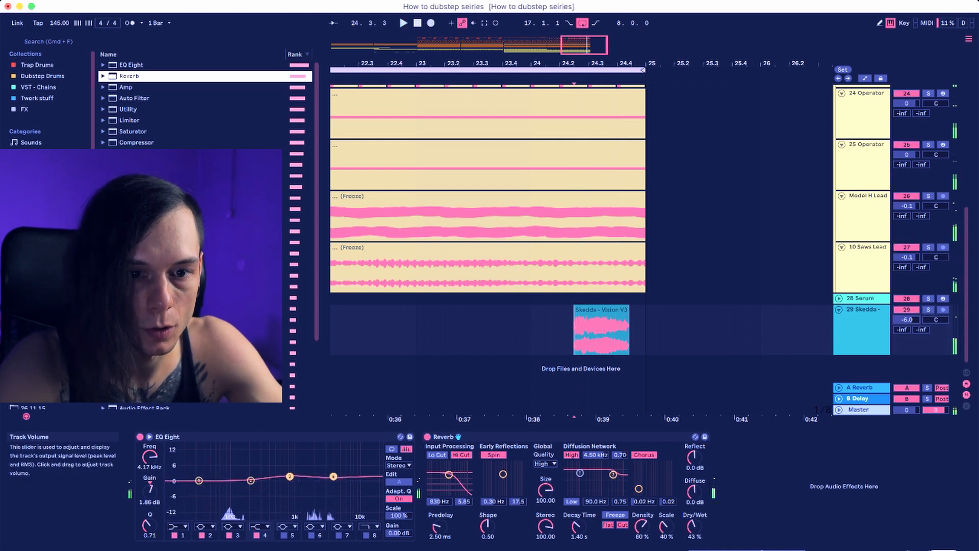
key("space")
key("space")
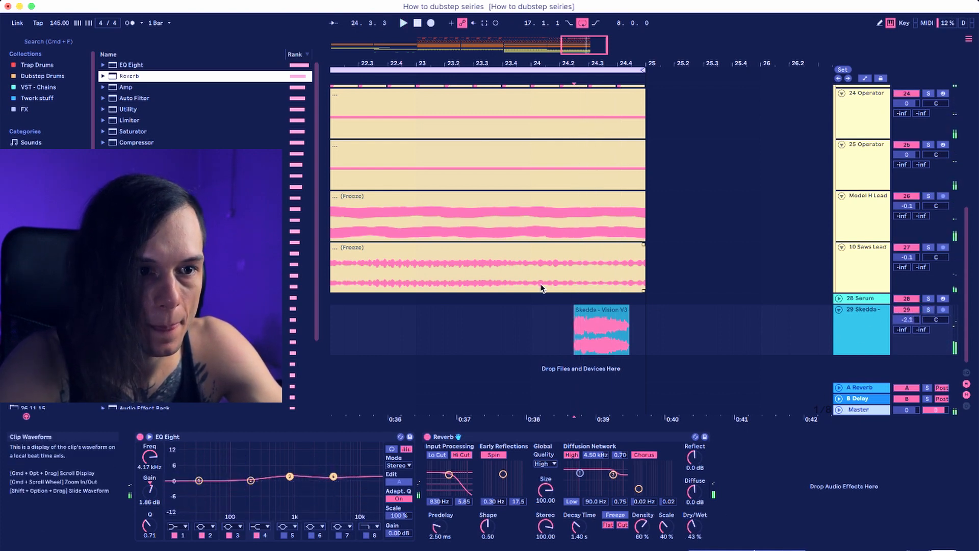
scroll(567, 265, "up", 8)
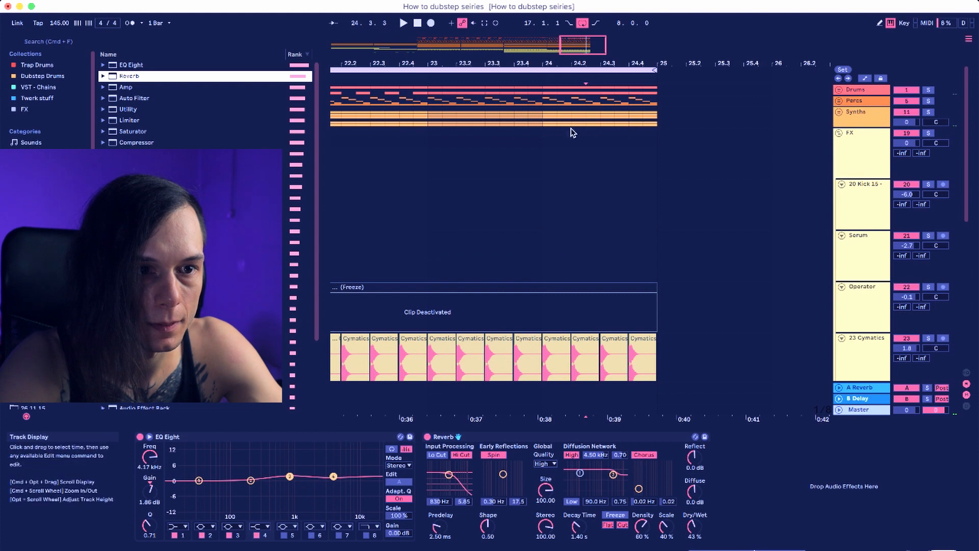
left_click_drag(573, 98, 656, 442)
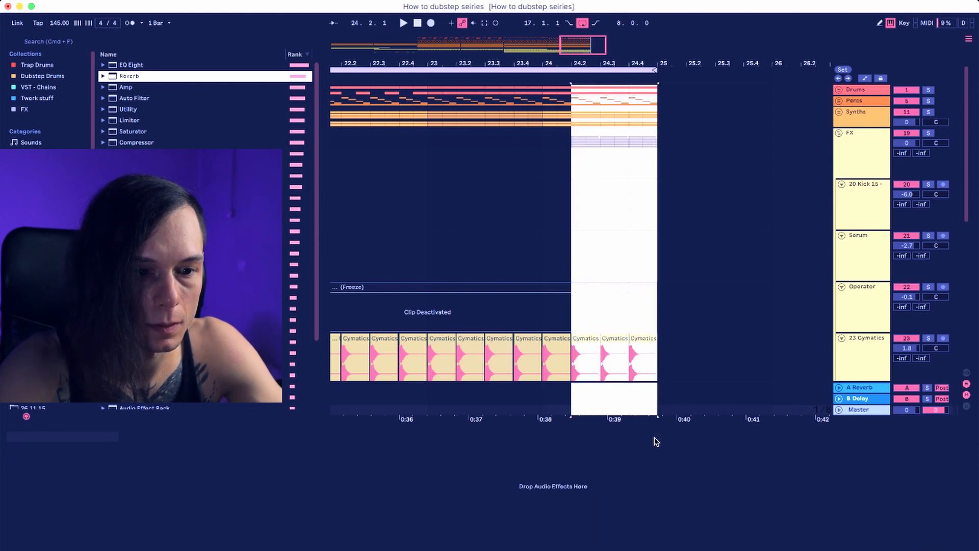
scroll(642, 316, "down", 8)
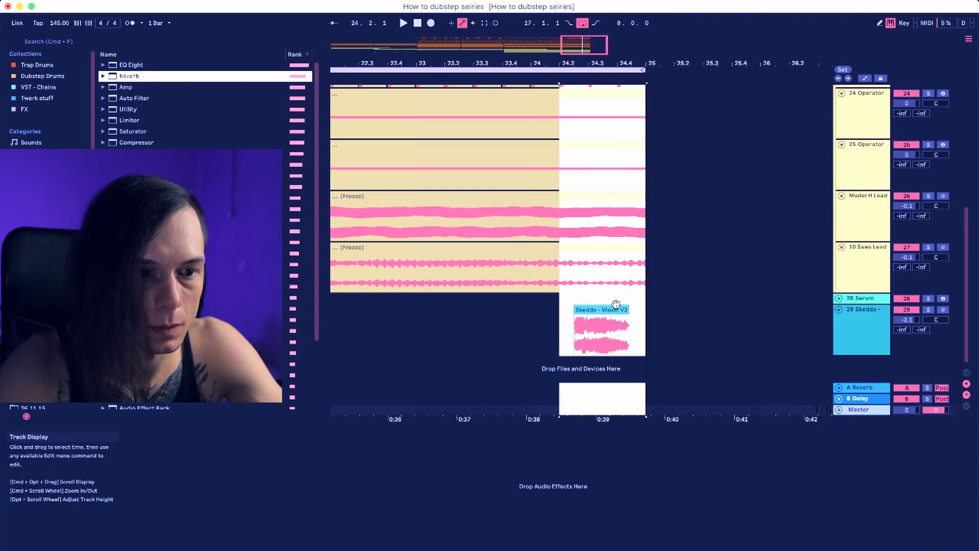
Move the vocal clip past bar 25 to 25.1.3 and delete the material from 24.3.1 to bar 25 on all tracks.
left_click(718, 316)
left_click_drag(585, 311, 672, 331)
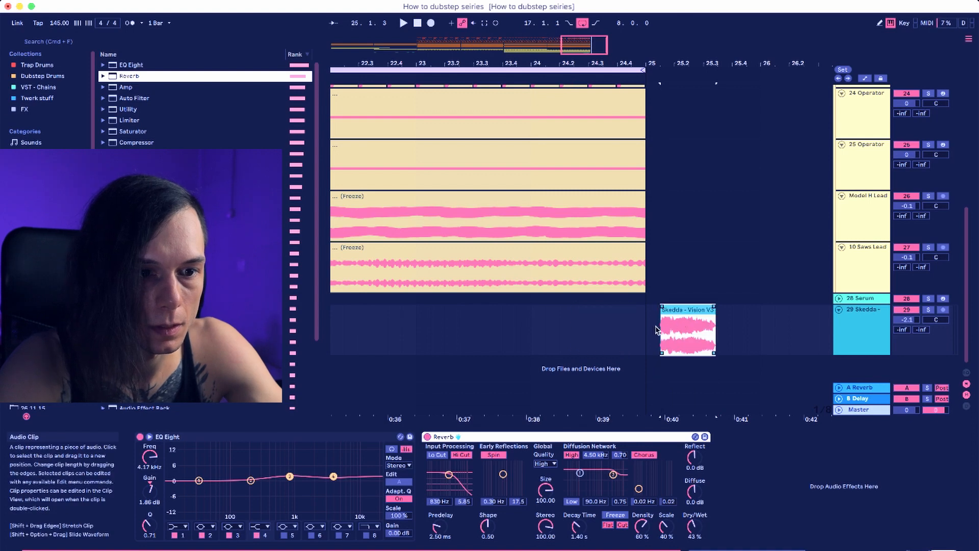
scroll(548, 299, "up", 6)
scroll(548, 300, "up", 2)
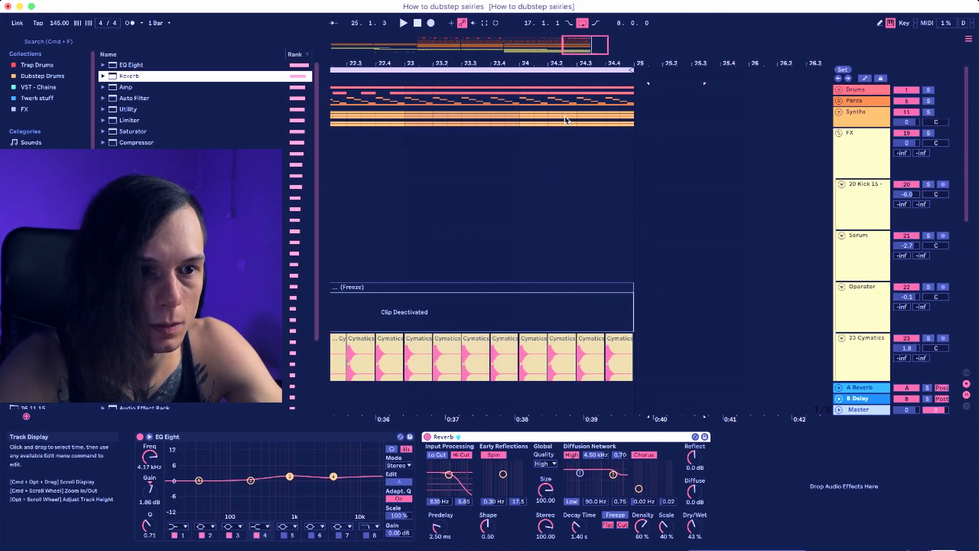
left_click_drag(576, 116, 630, 421)
left_click_drag(576, 88, 638, 398)
scroll(638, 401, "down", 10)
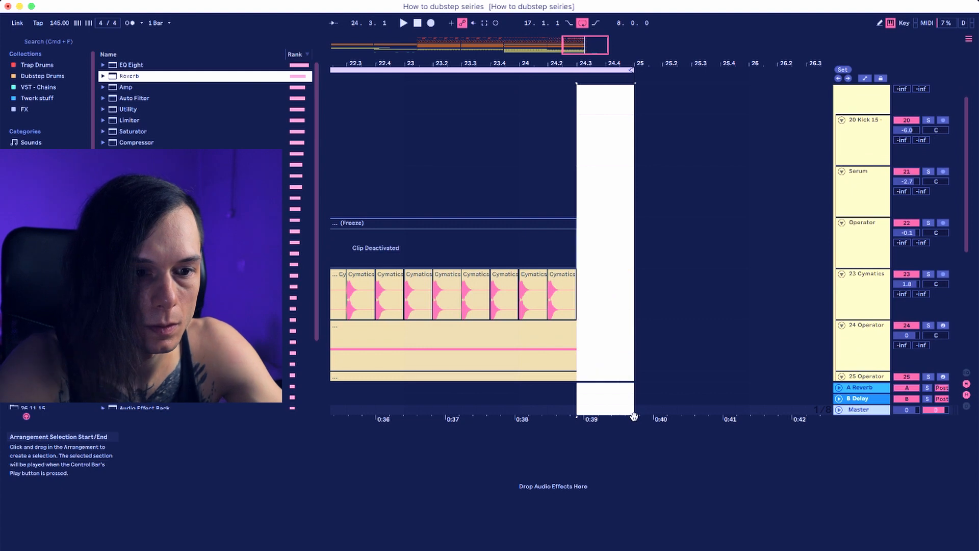
Move the Vision V3 clip into the gap at 24.3.1 and play the arrangement from 23.2.
left_click_drag(645, 326, 566, 326)
left_click(455, 328)
left_click(403, 328)
key("space")
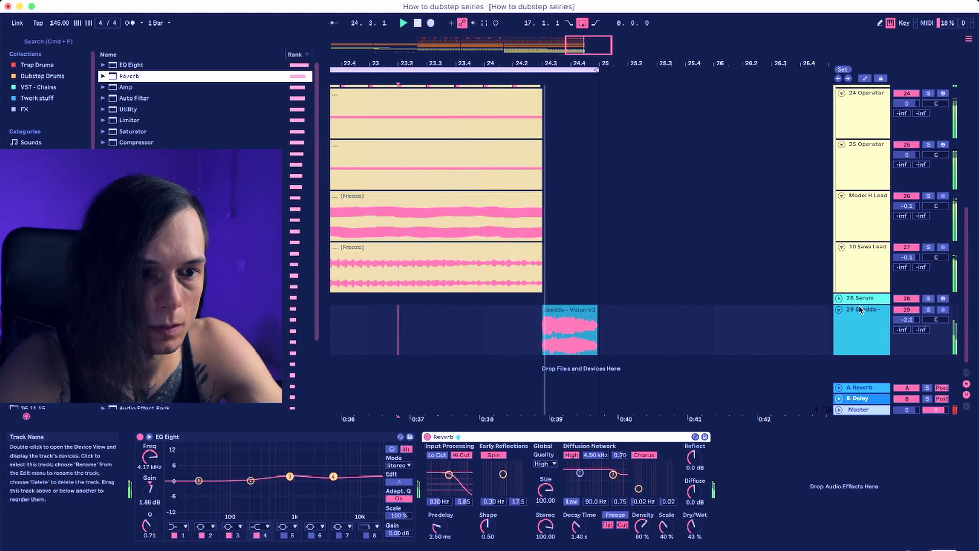
Reset the vocal track's volume to 0 dB and play the transition into the vocal from 23.2.3.
key("space")
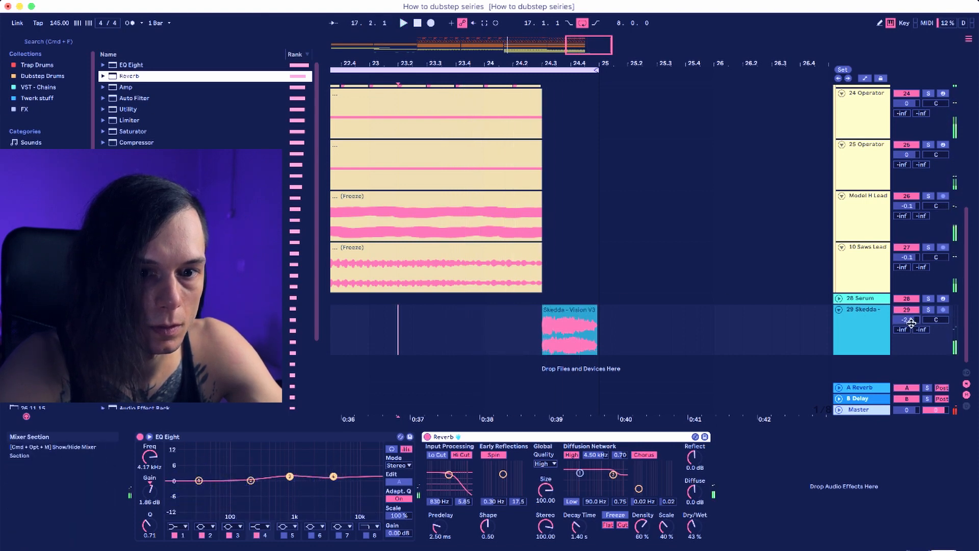
double_click(911, 320)
left_click(411, 339)
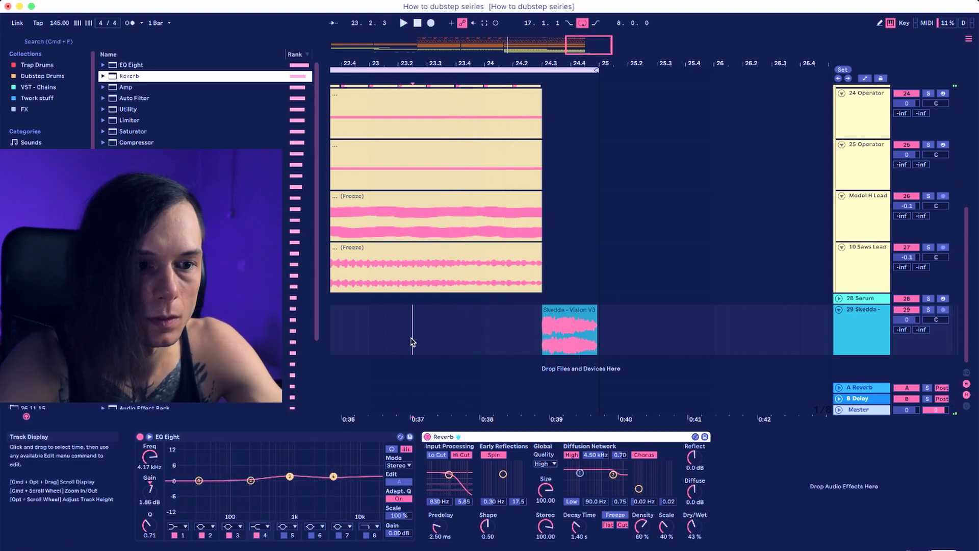
key("space")
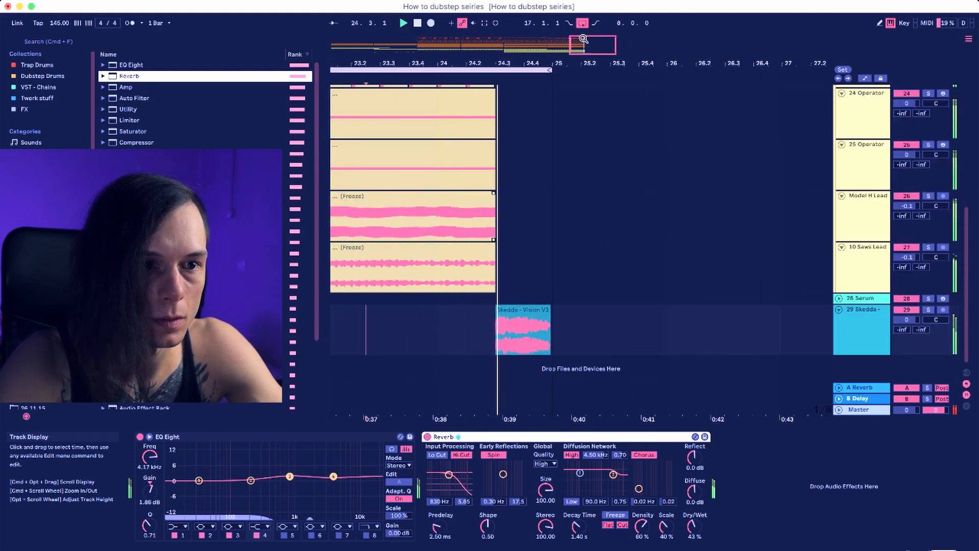
left_click(582, 23)
key("space")
Play the arrangement from bar 17 through the vocal clip at 24.3.1 to check the full section.
left_click_drag(577, 63, 577, 43)
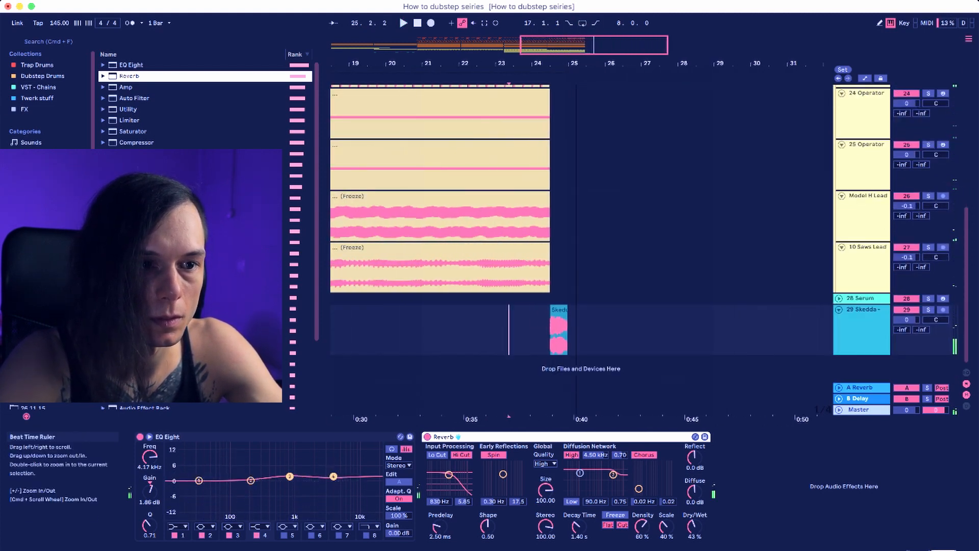
scroll(513, 328, "left", 10)
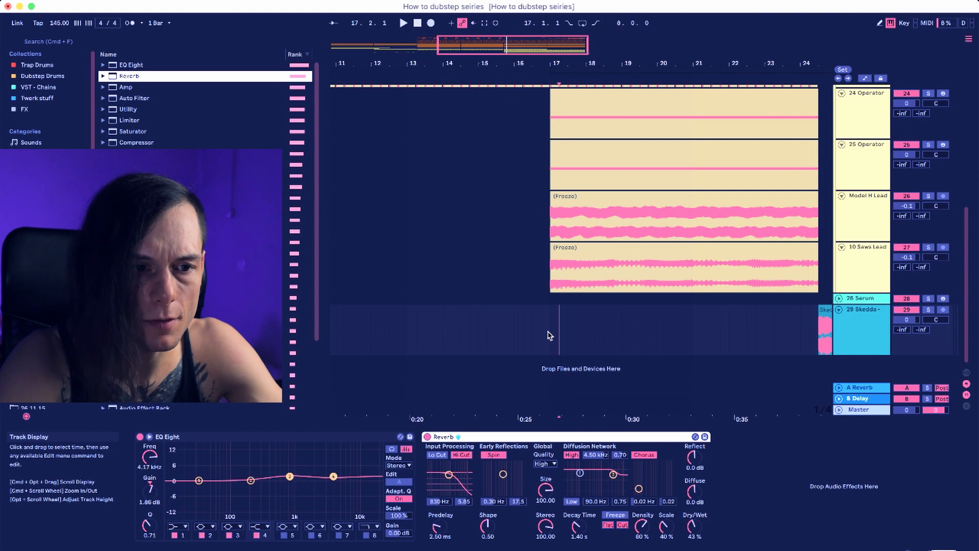
left_click_drag(623, 64, 538, 41)
key("space")
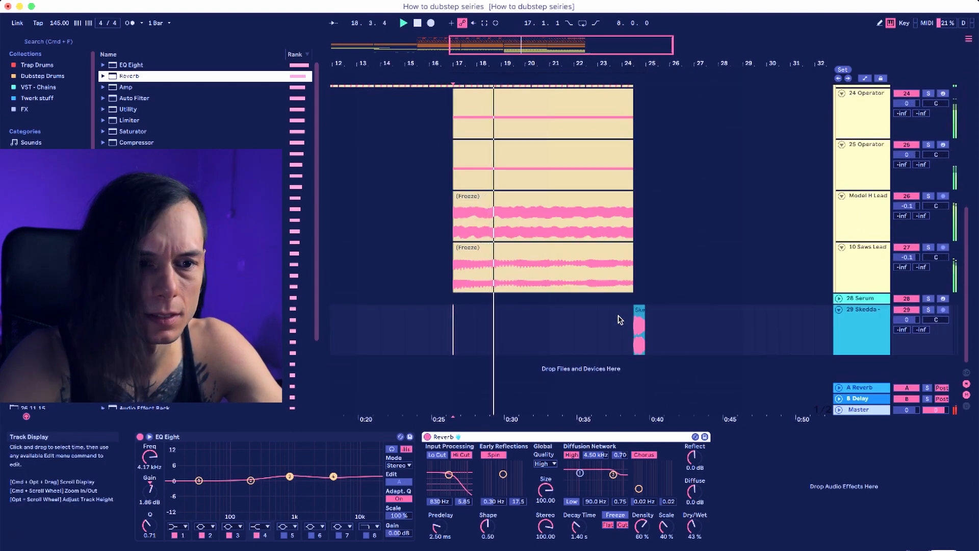
scroll(549, 235, "up", 5)
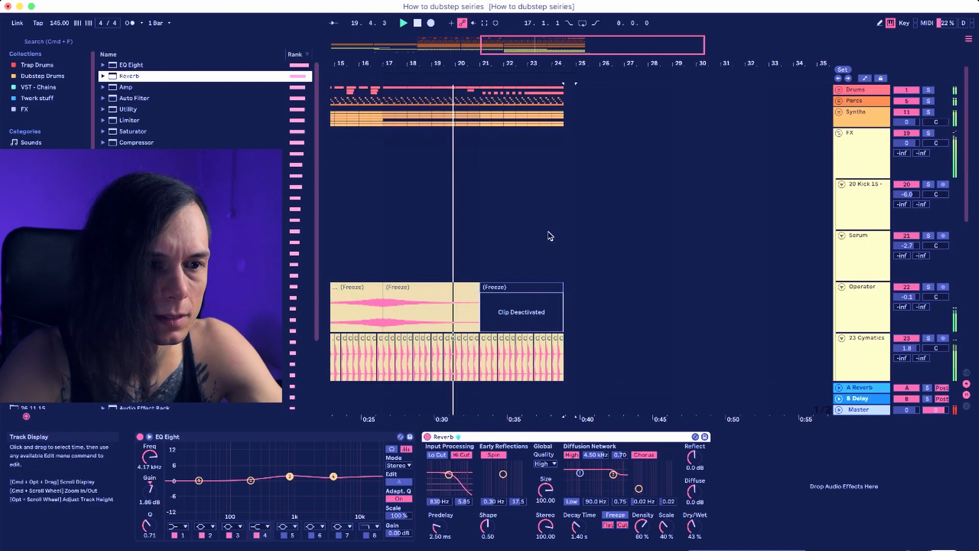
scroll(549, 235, "down", 8)
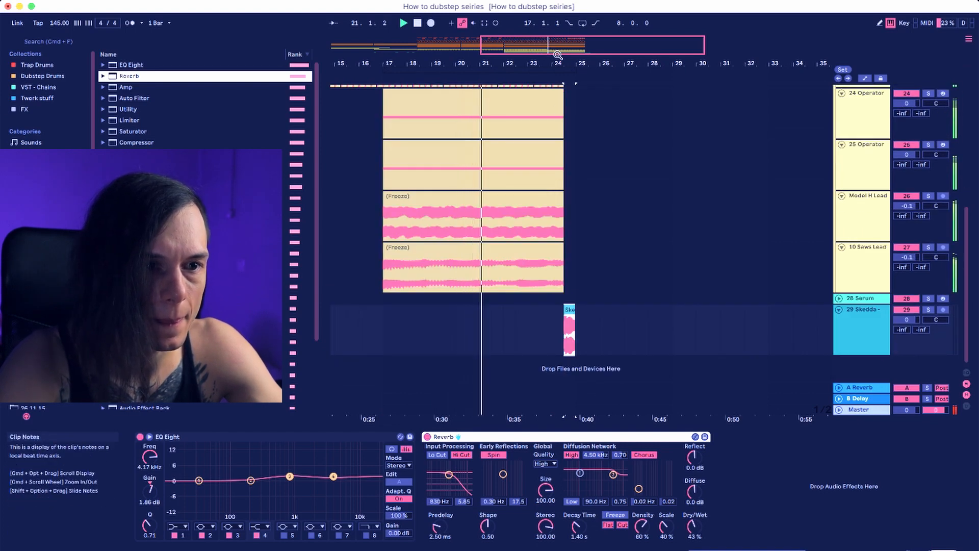
left_click_drag(564, 57, 564, 81)
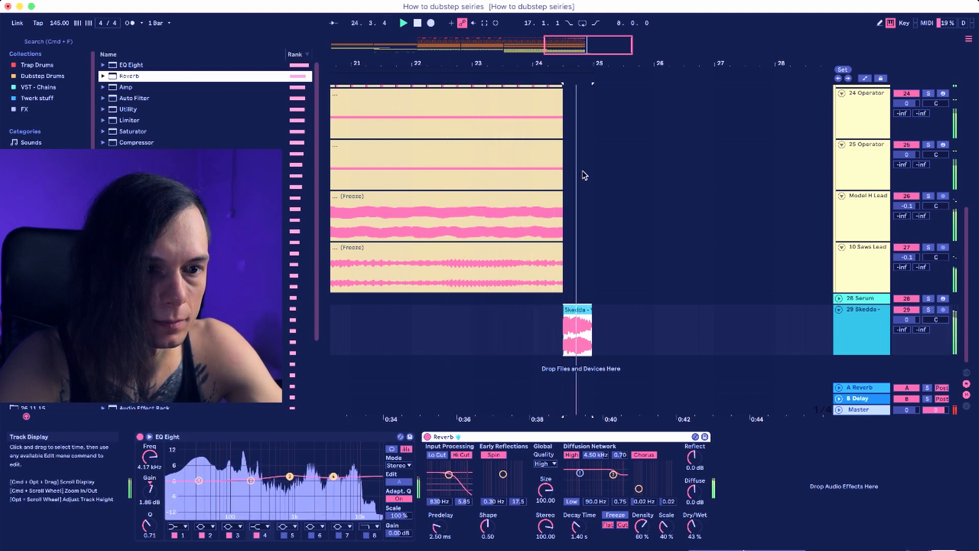
key("space")
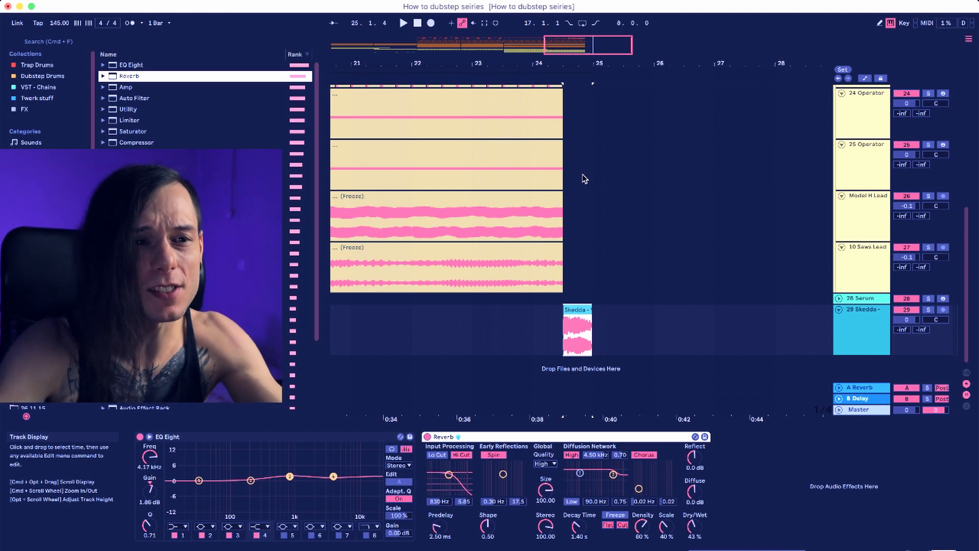
Examine the device chains behind the lead and Operator clips that start at bar 17.
scroll(586, 176, "up", 10)
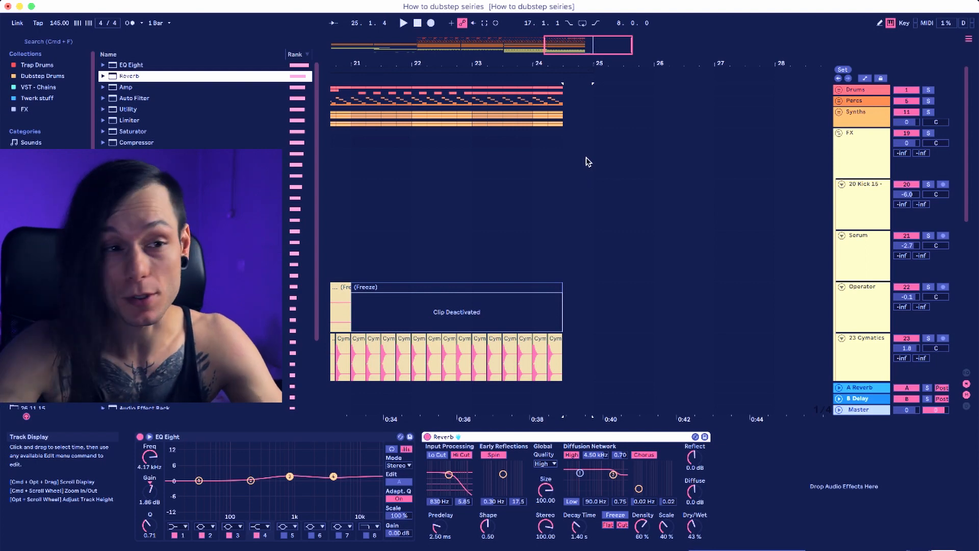
left_click_drag(535, 64, 536, 63)
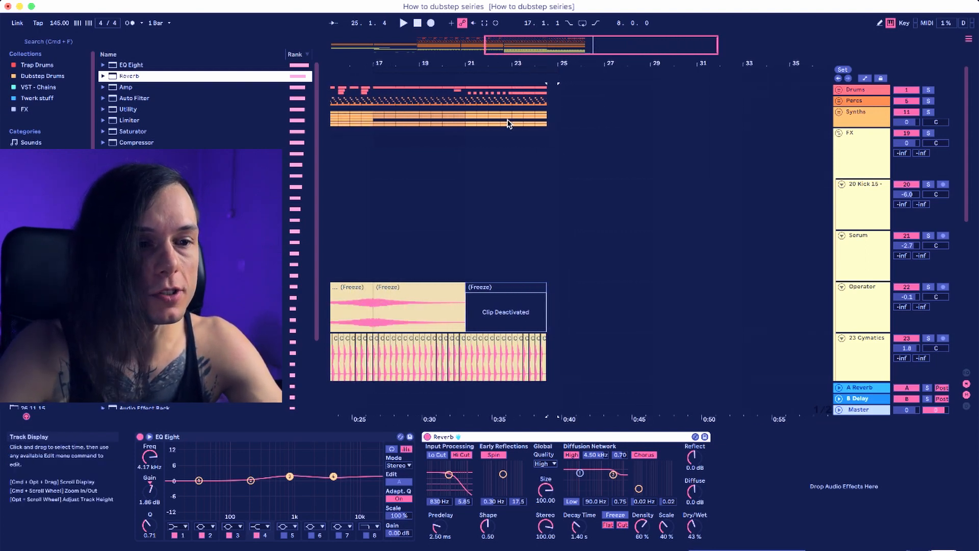
scroll(507, 123, "down", 10)
scroll(496, 148, "left", 4)
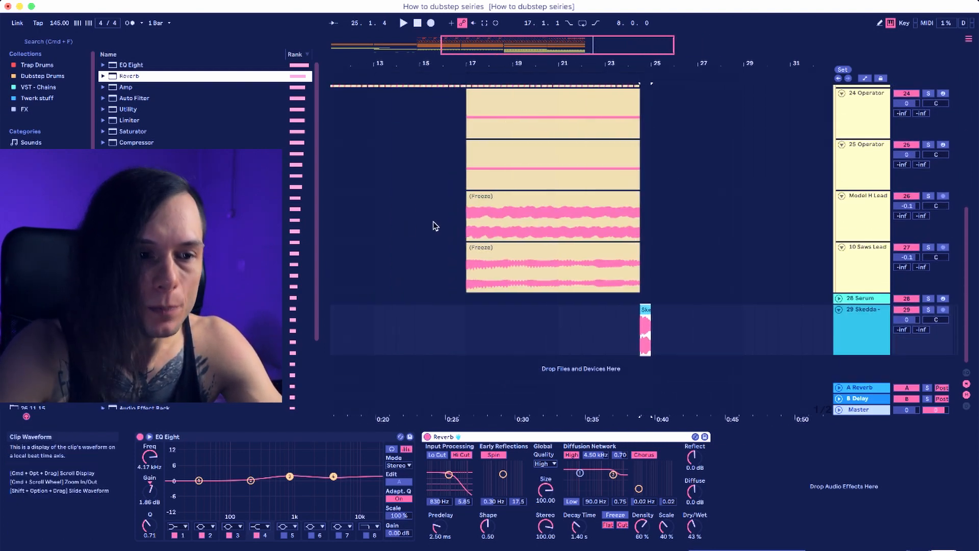
left_click(494, 204)
left_click(483, 273)
scroll(495, 263, "up", 2)
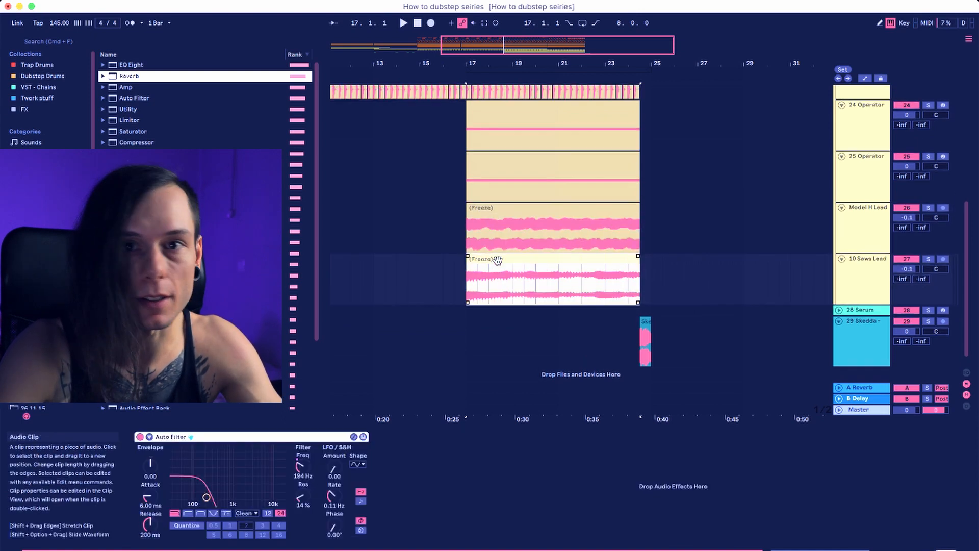
left_click(504, 180)
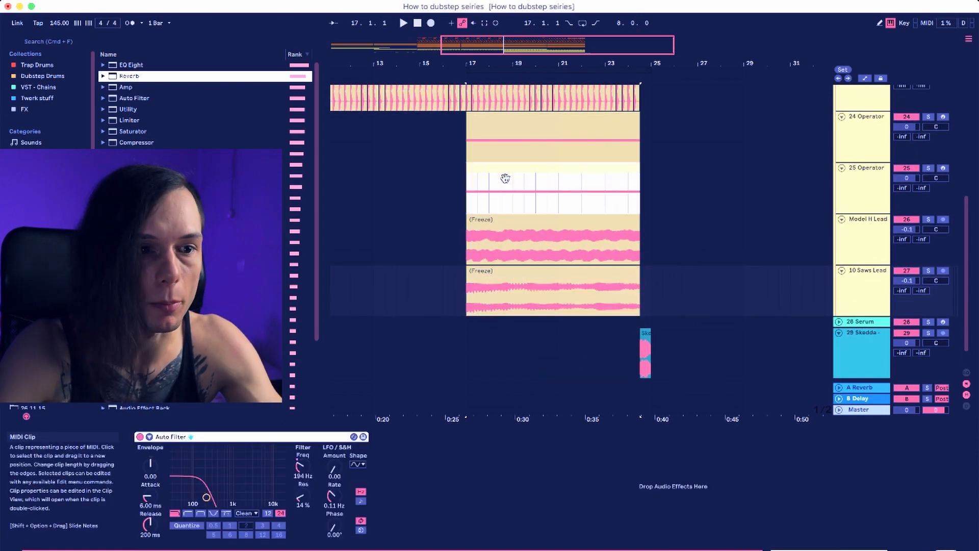
scroll(505, 177, "up", 8)
left_click(521, 225)
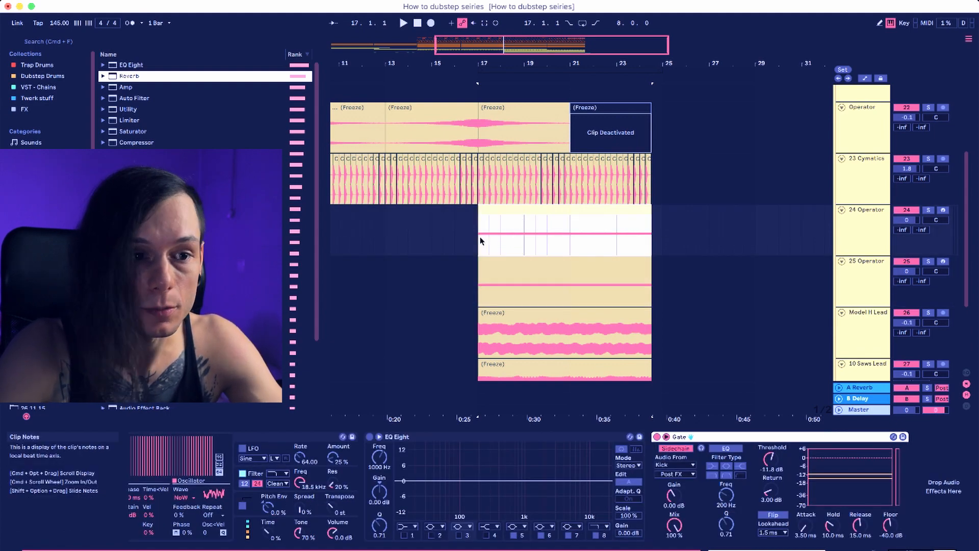
Compare the devices on the 25 Operator and 24 Operator tracks and audition 24 Operator from bar 17.
scroll(549, 215, "down", 5)
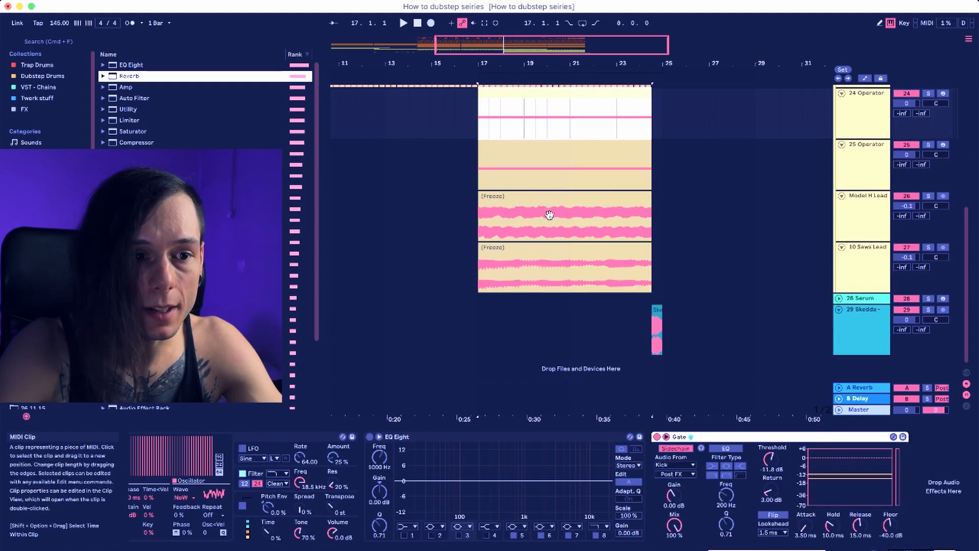
left_click(549, 162)
scroll(549, 162, "up", 10)
scroll(564, 254, "down", 5)
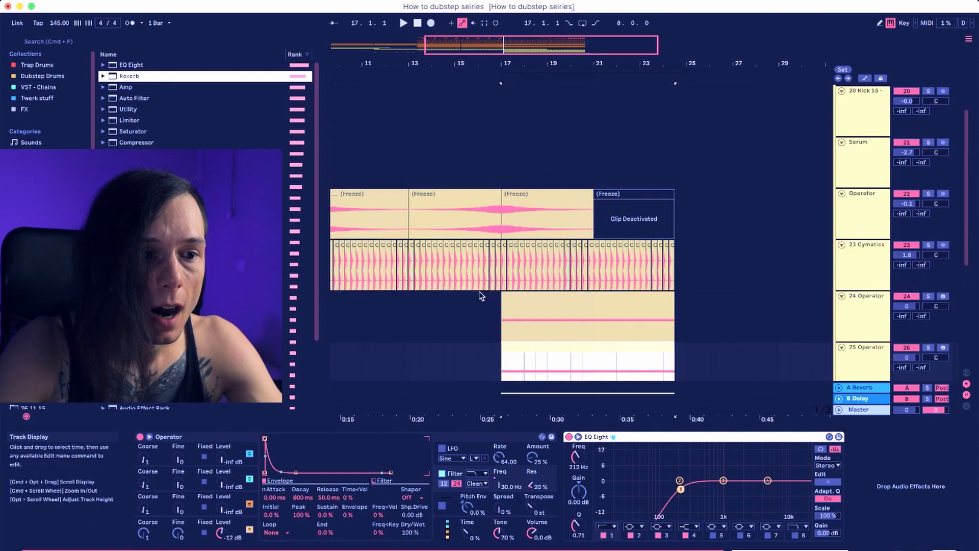
scroll(510, 203, "right", 2)
scroll(505, 177, "up", 1)
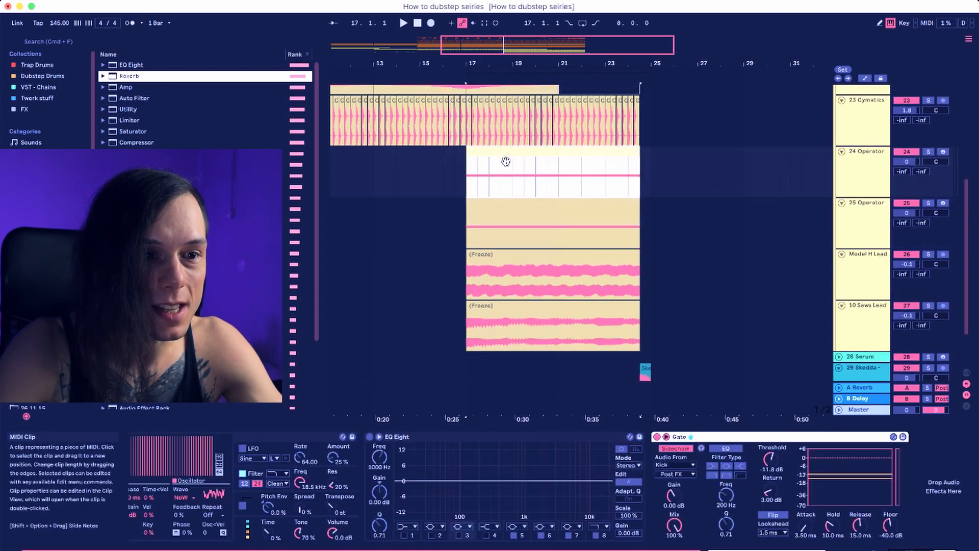
left_click(928, 152)
scroll(488, 268, "up", 3)
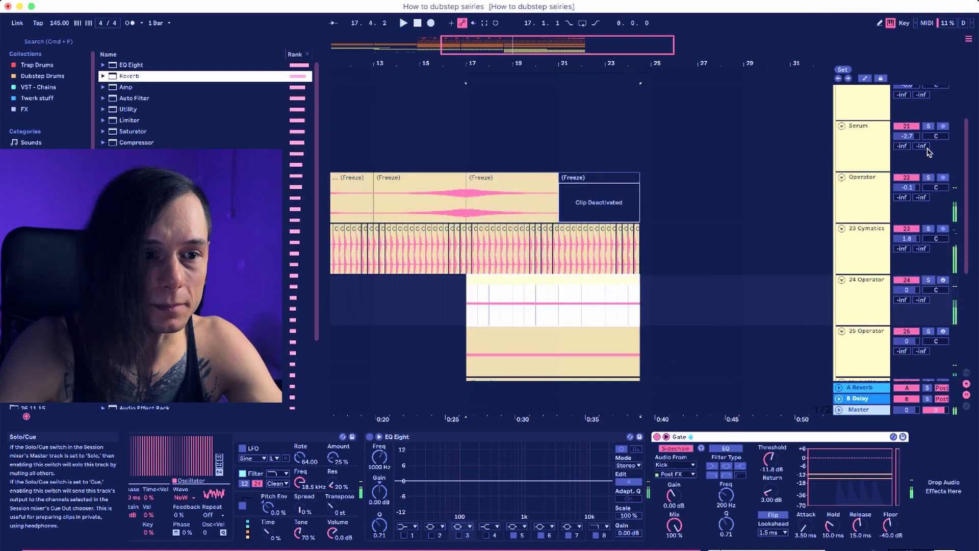
Play the arrangement from bar 9, then from bar 16, while reviewing the FX tracks.
left_click(469, 262)
scroll(640, 266, "left", 10)
scroll(641, 265, "down", 1)
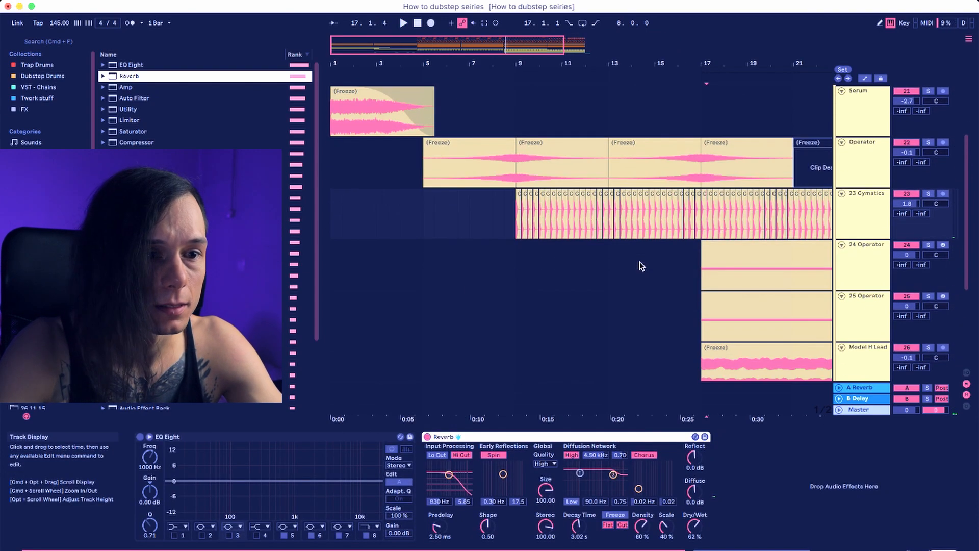
left_click(513, 222)
key("space")
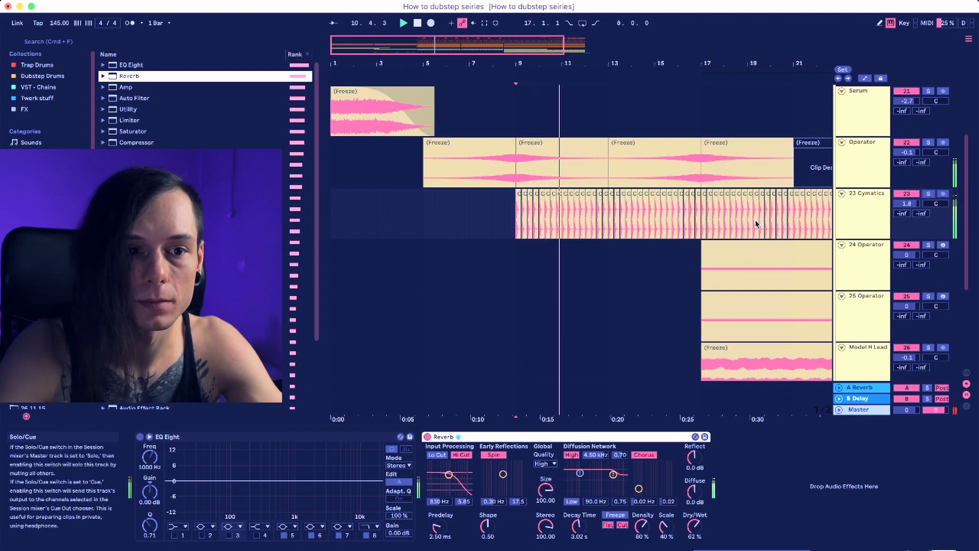
left_click(678, 226)
key("space")
key("space")
scroll(679, 226, "up", 3)
scroll(679, 226, "right", 5)
scroll(679, 226, "down", 1)
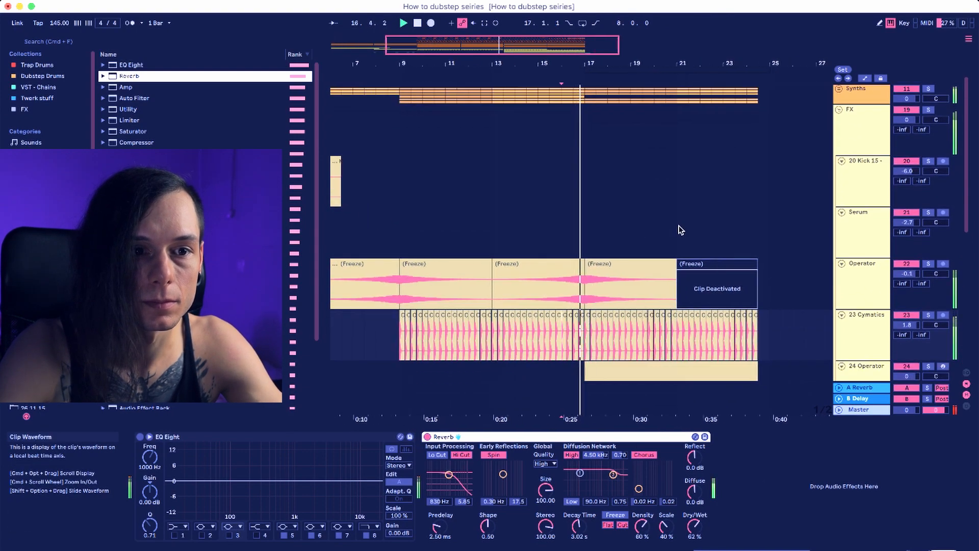
scroll(678, 229, "up", 1)
scroll(678, 113, "down", 2)
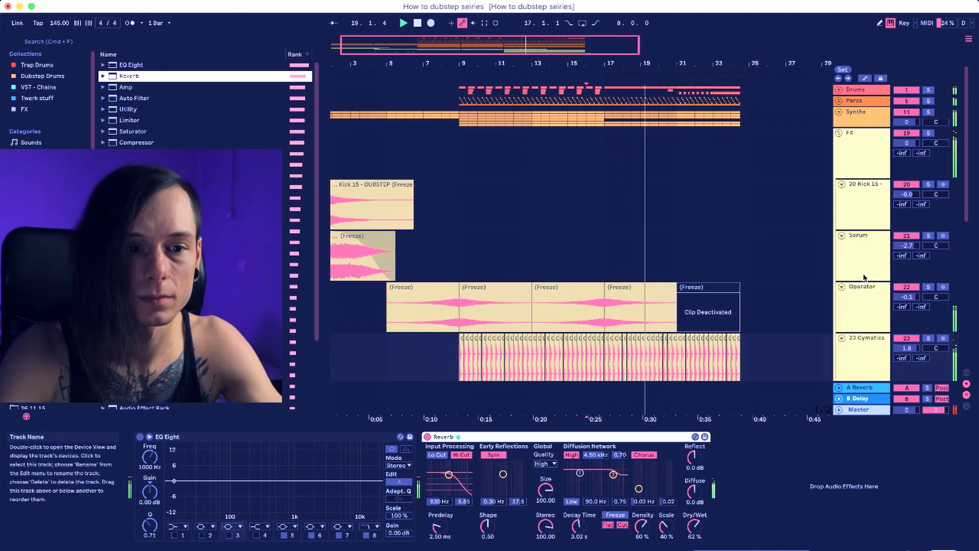
Add a Saturator after the Reverb on the vocal track, with Soft Clip on and Drive at 4.00 dB.
scroll(861, 301, "down", 6)
left_click(864, 313)
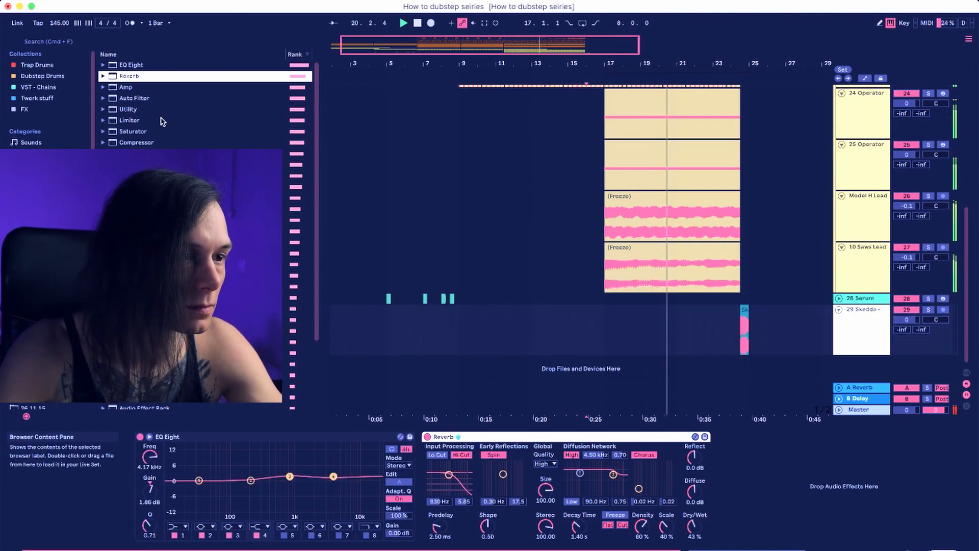
left_click_drag(125, 134, 535, 333)
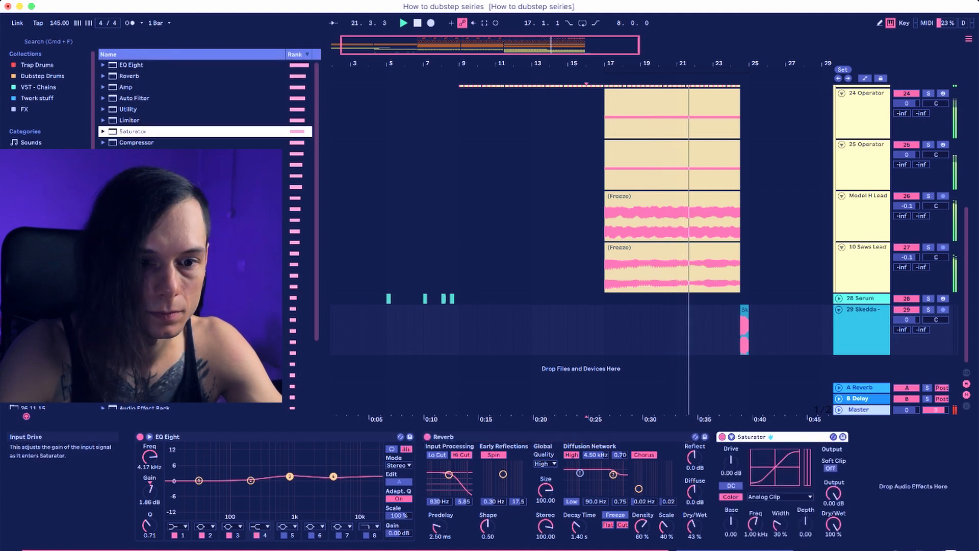
left_click(830, 468)
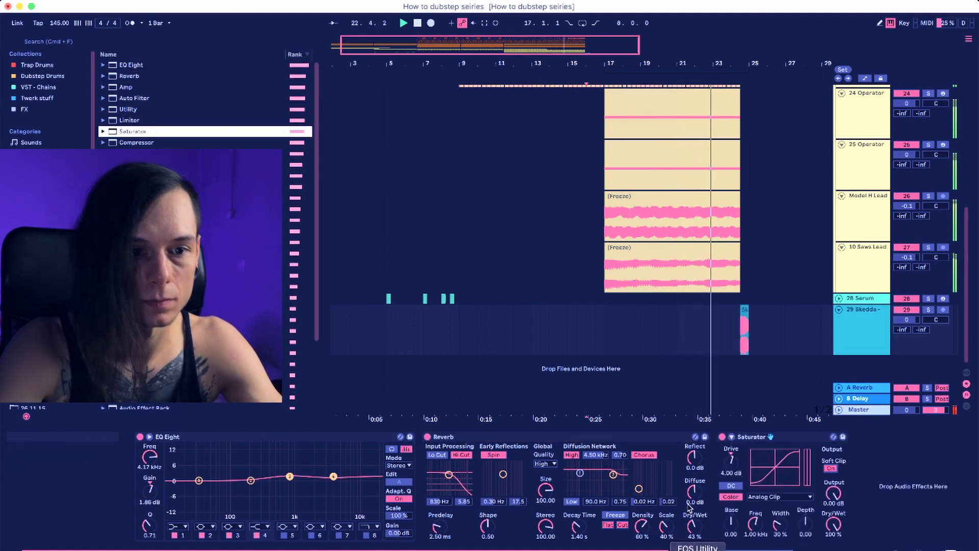